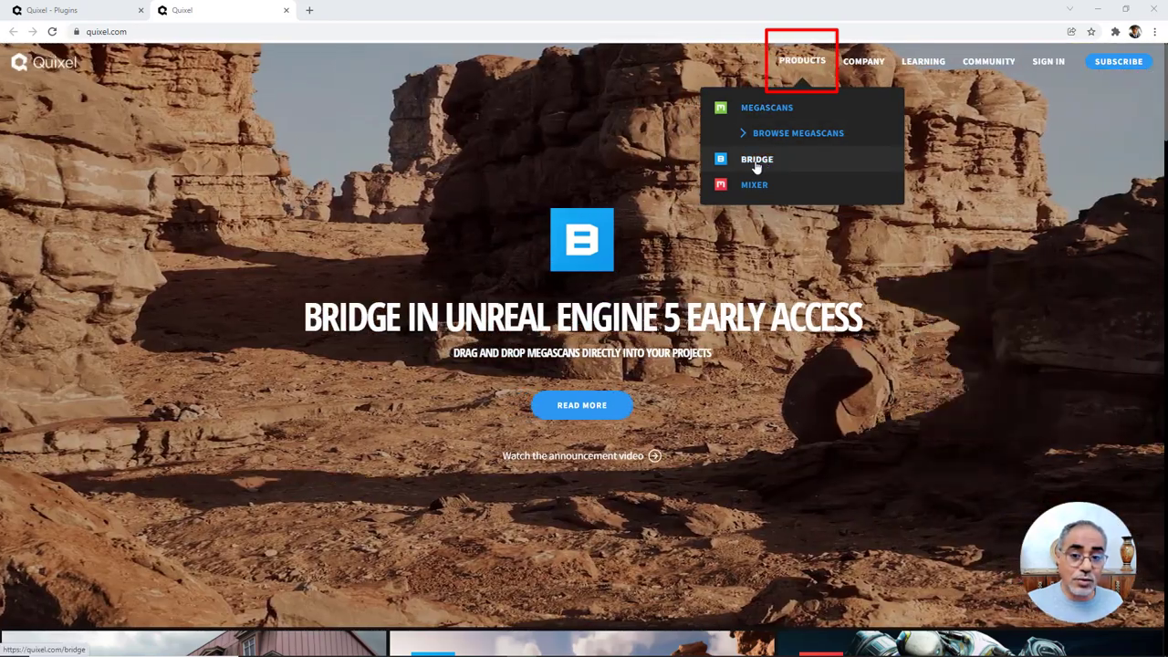
# - Download the Bridge installer from the Products > Bridge page, save it, and run Bridge.exe
pyautogui.click(755, 161)
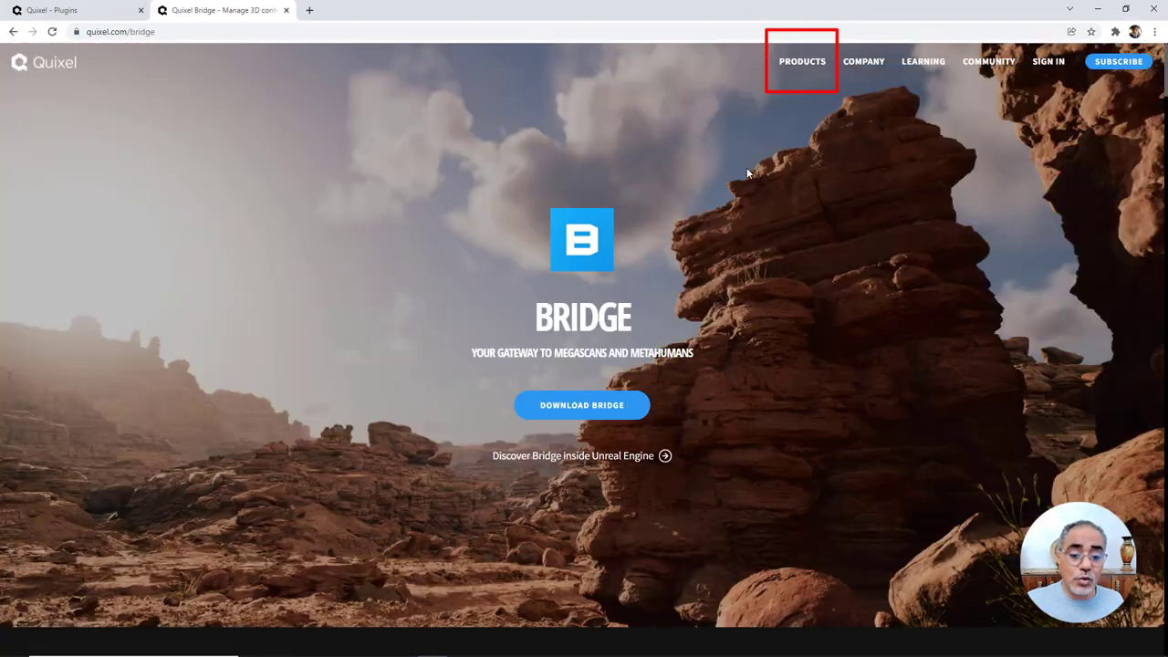
pyautogui.click(579, 403)
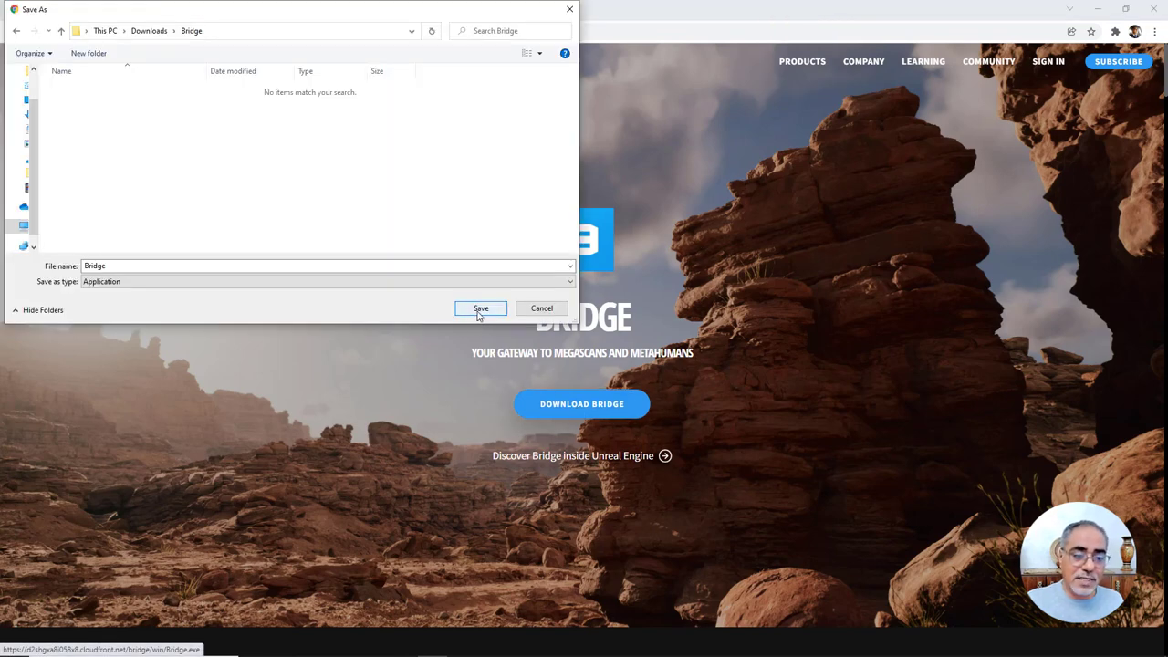
pyautogui.click(480, 308)
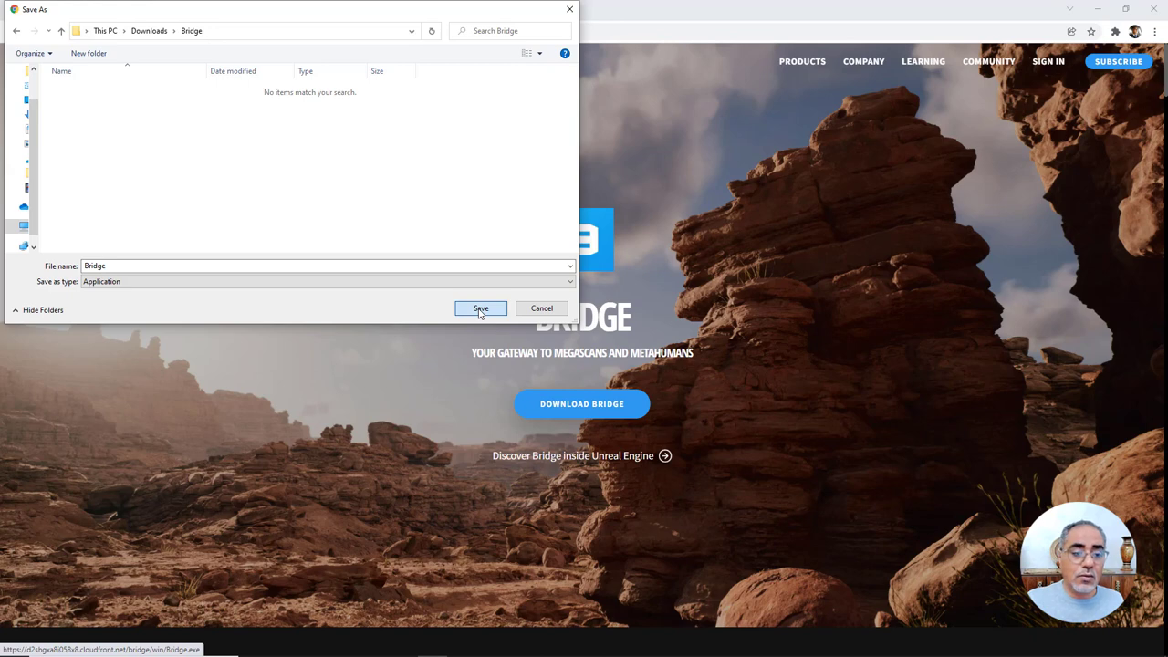
pyautogui.click(480, 309)
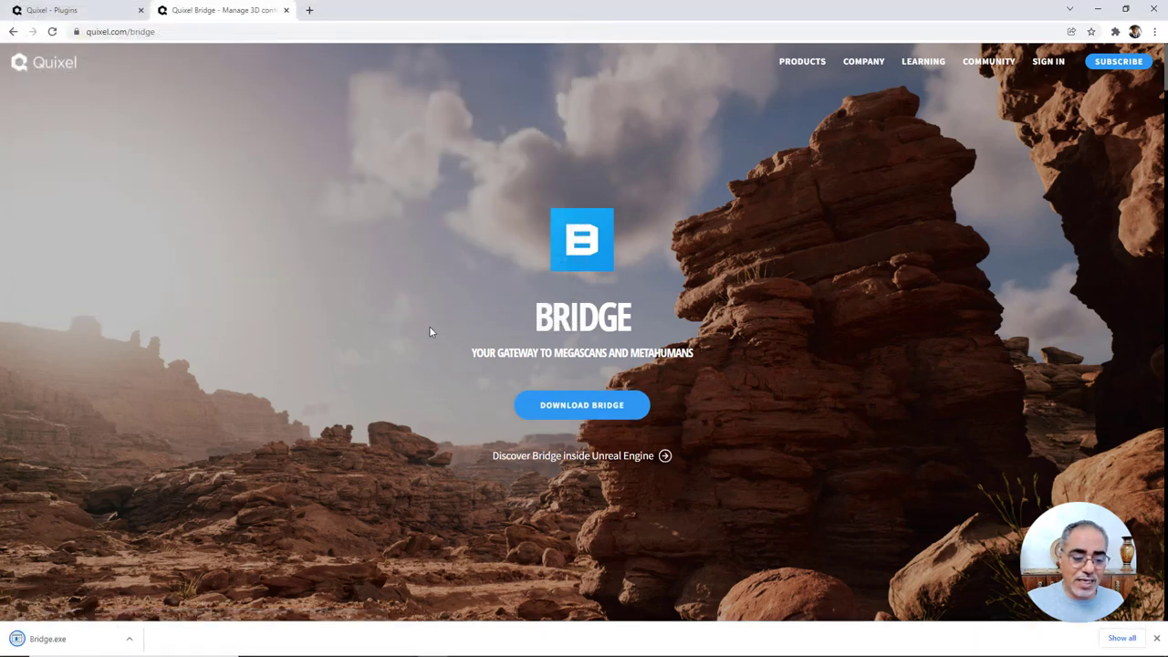
pyautogui.click(66, 641)
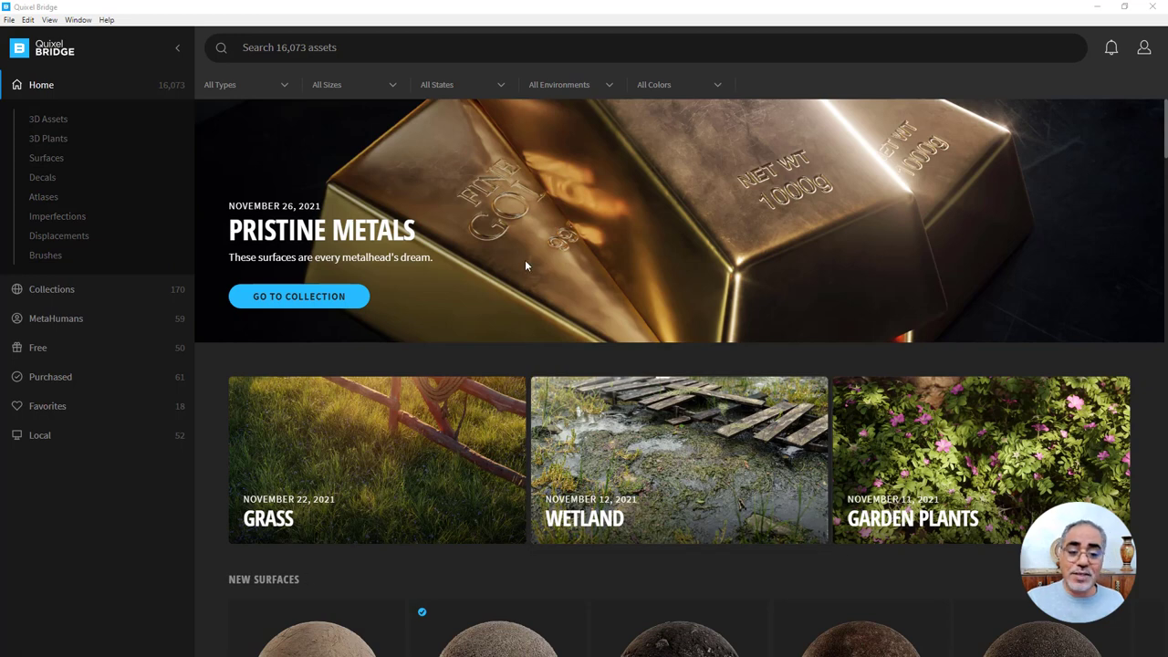
# - Show the 3D Assets category filtered to the Local downloaded Megascans library
pyautogui.scroll(-2, 508, 263)
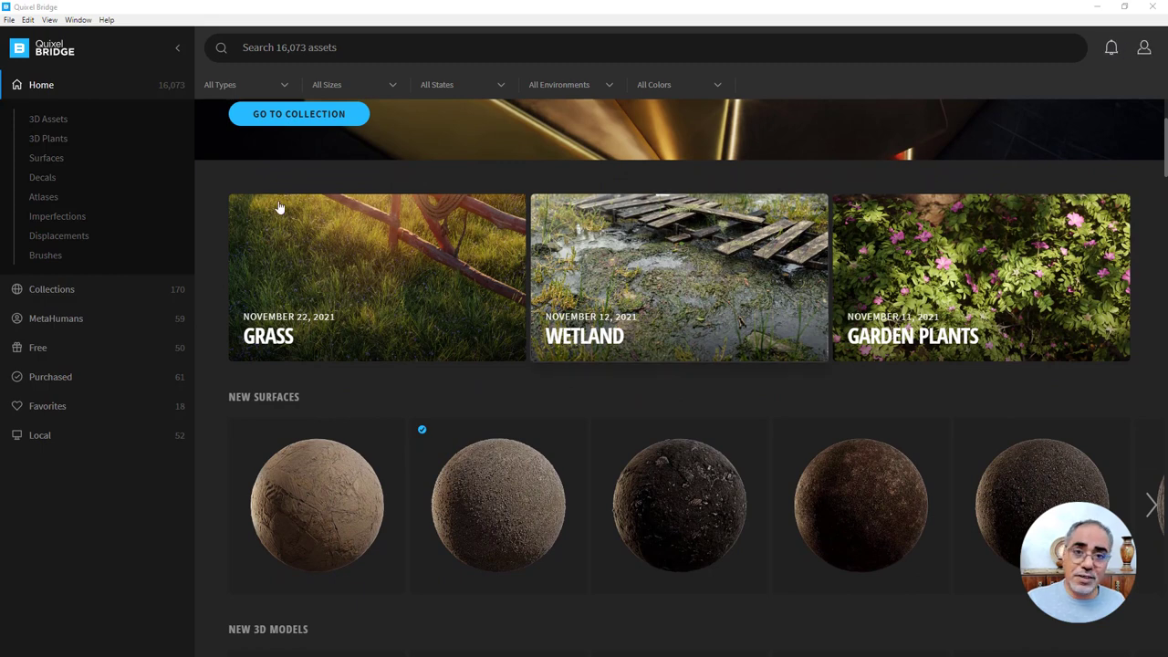
pyautogui.click(55, 124)
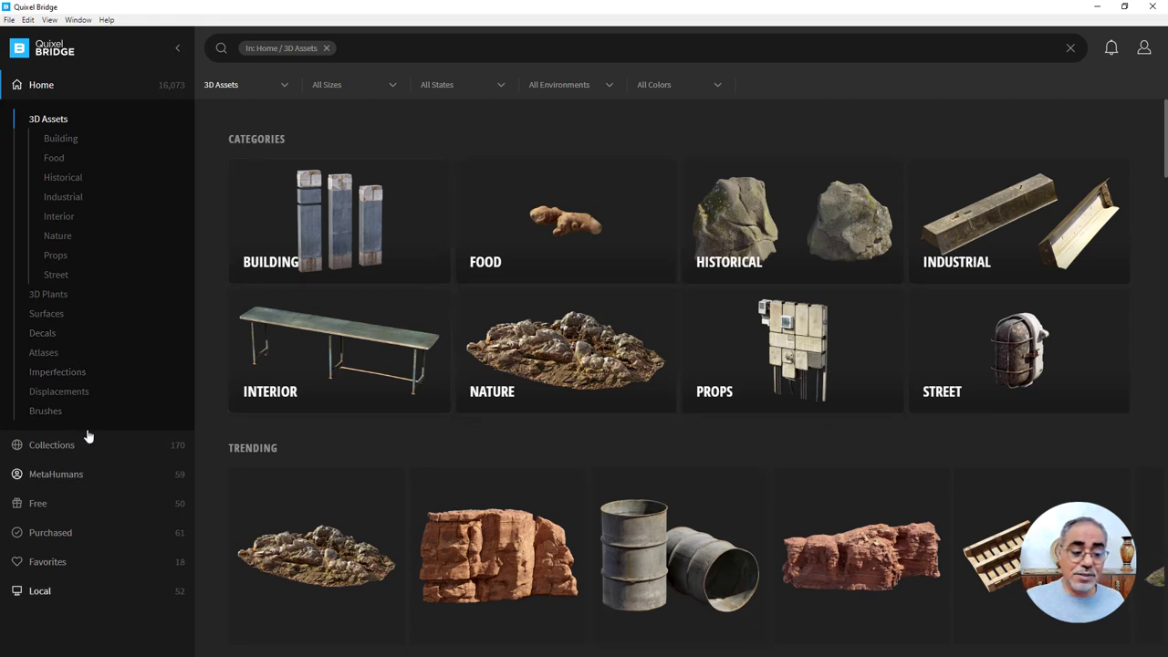
pyautogui.click(40, 591)
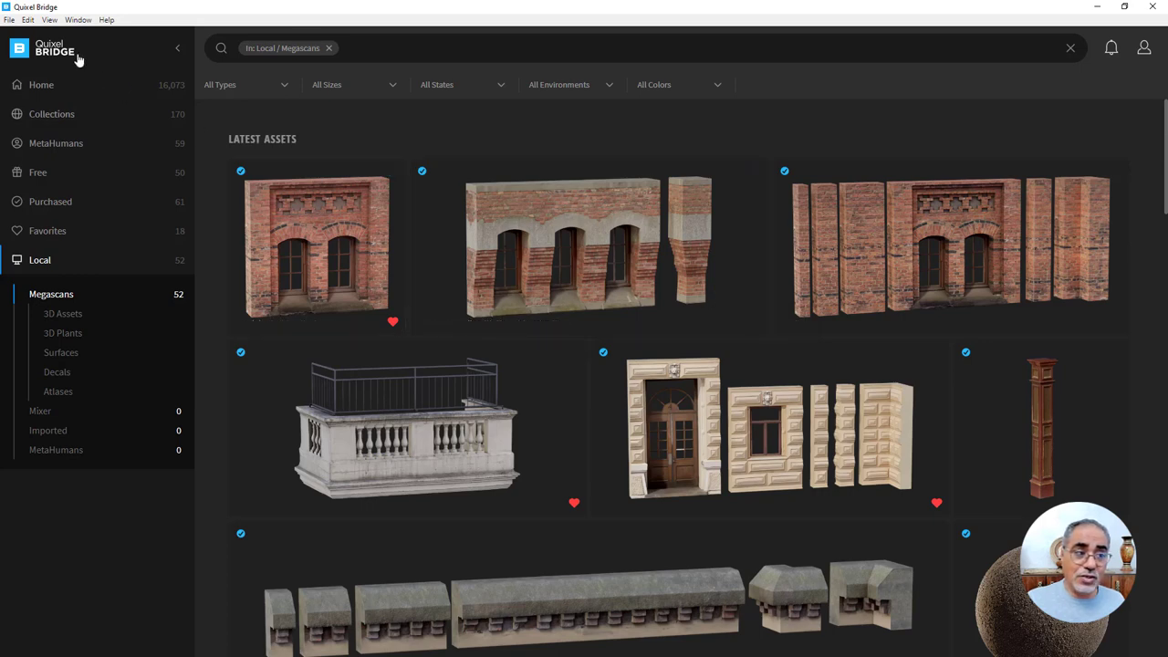
pyautogui.click(28, 20)
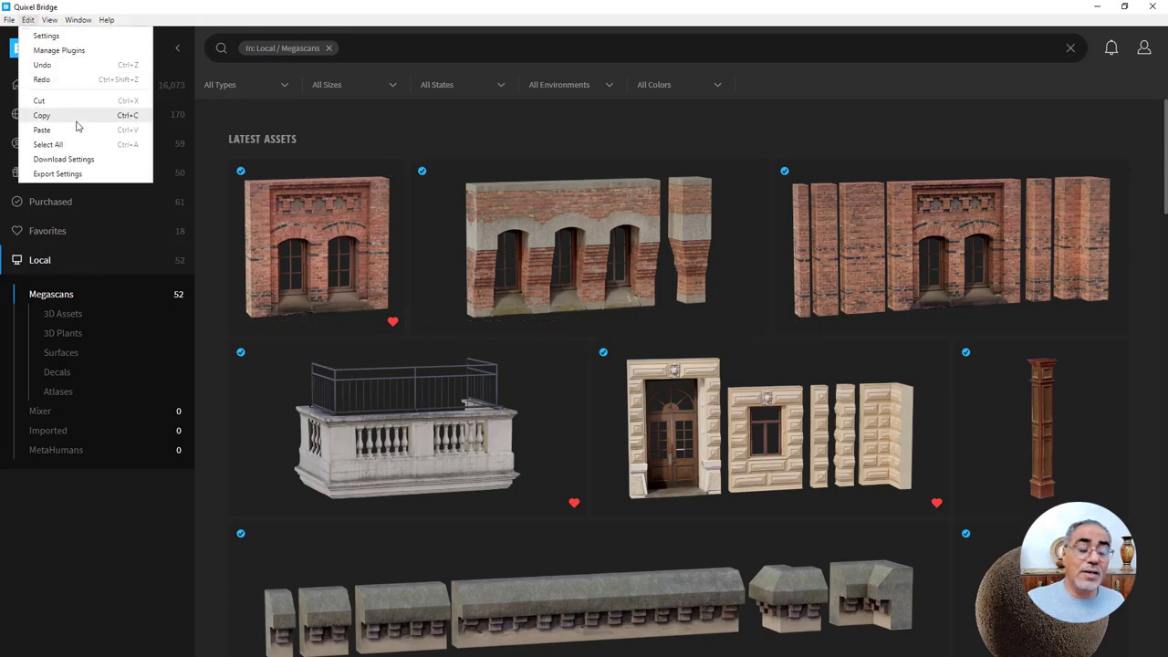
# - Keep 3ds Max as the Export Target in Export Settings, then minimize Bridge and maximize 3ds Max
pyautogui.click(58, 173)
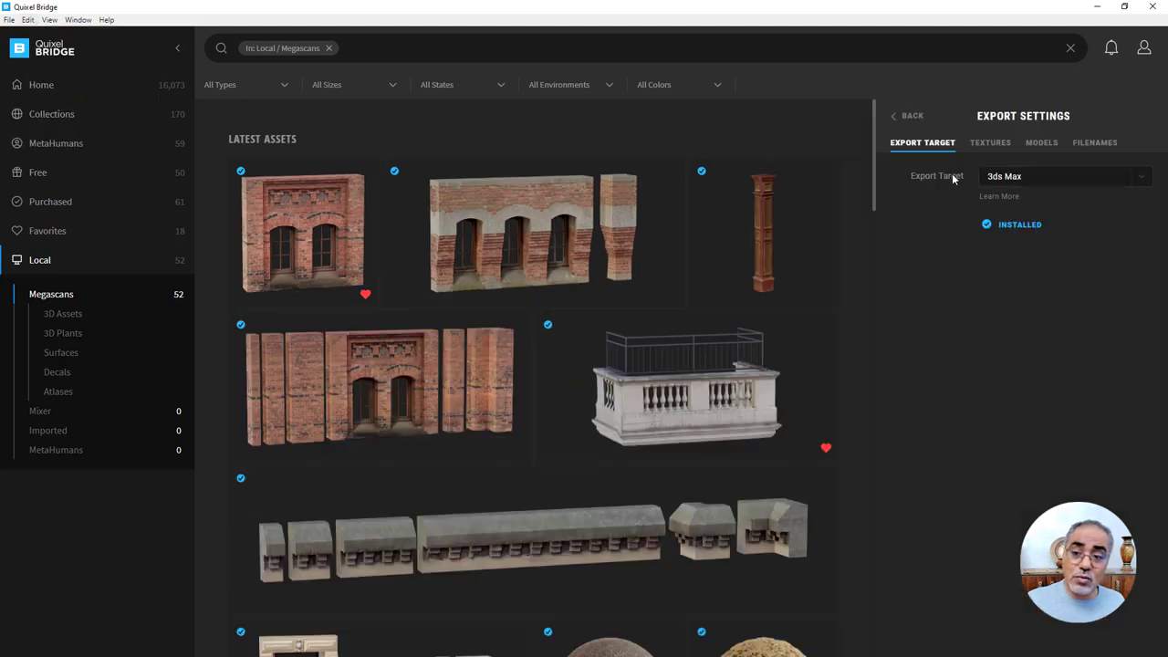
pyautogui.click(1045, 184)
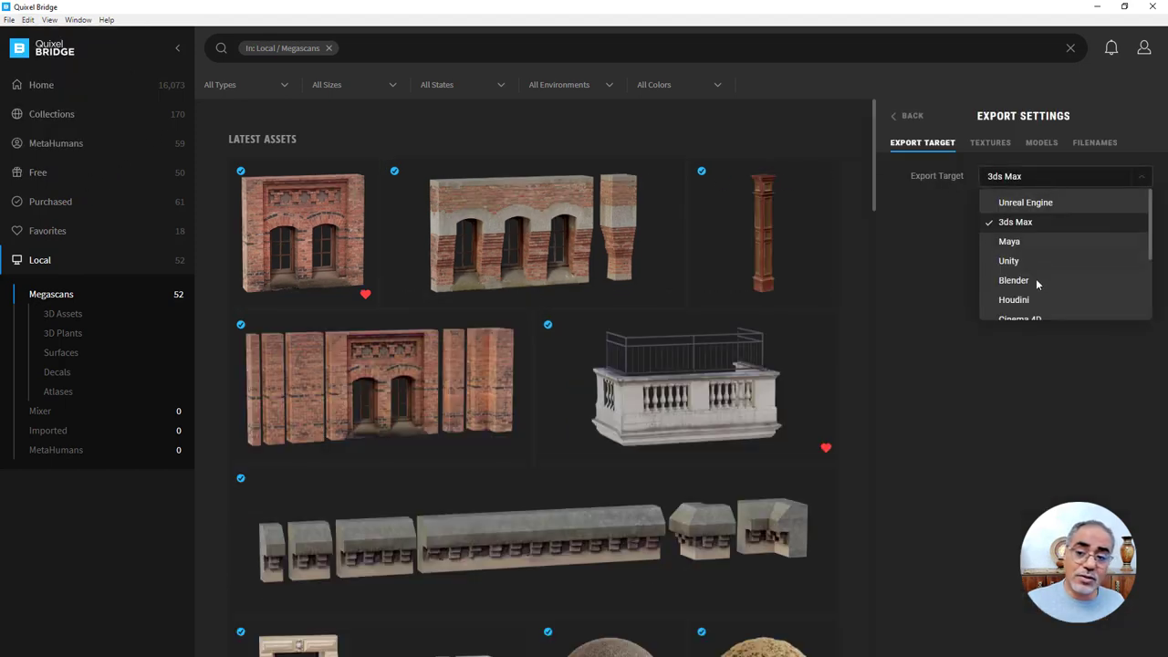
pyautogui.click(1029, 225)
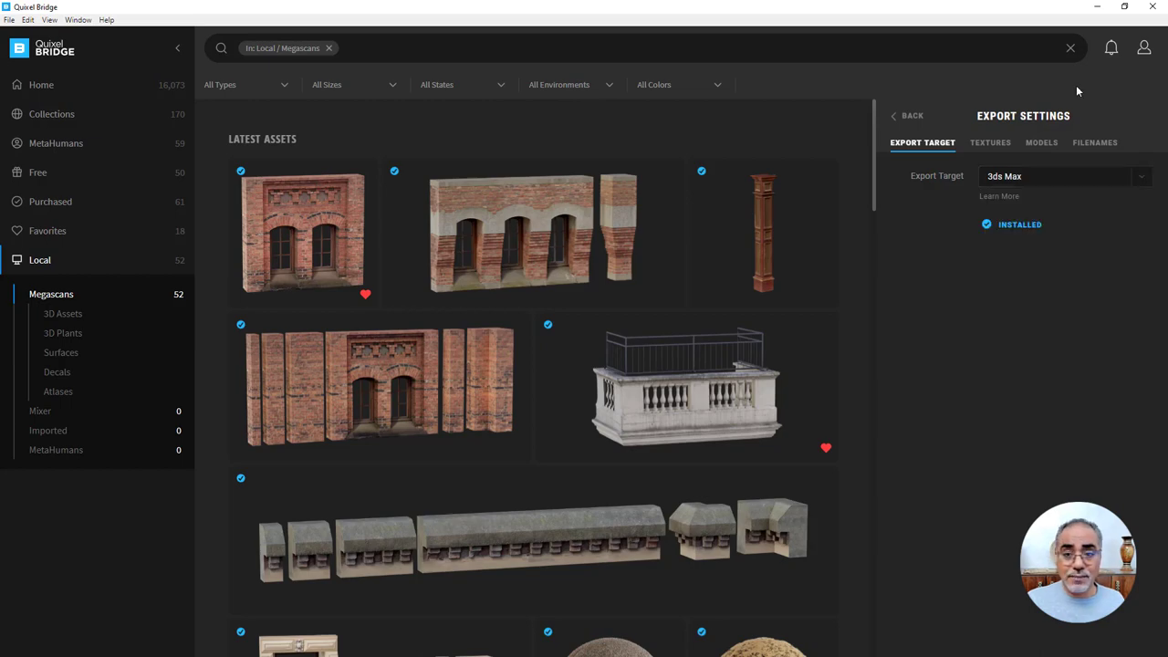
pyautogui.click(1096, 6)
pyautogui.doubleClick(813, 53)
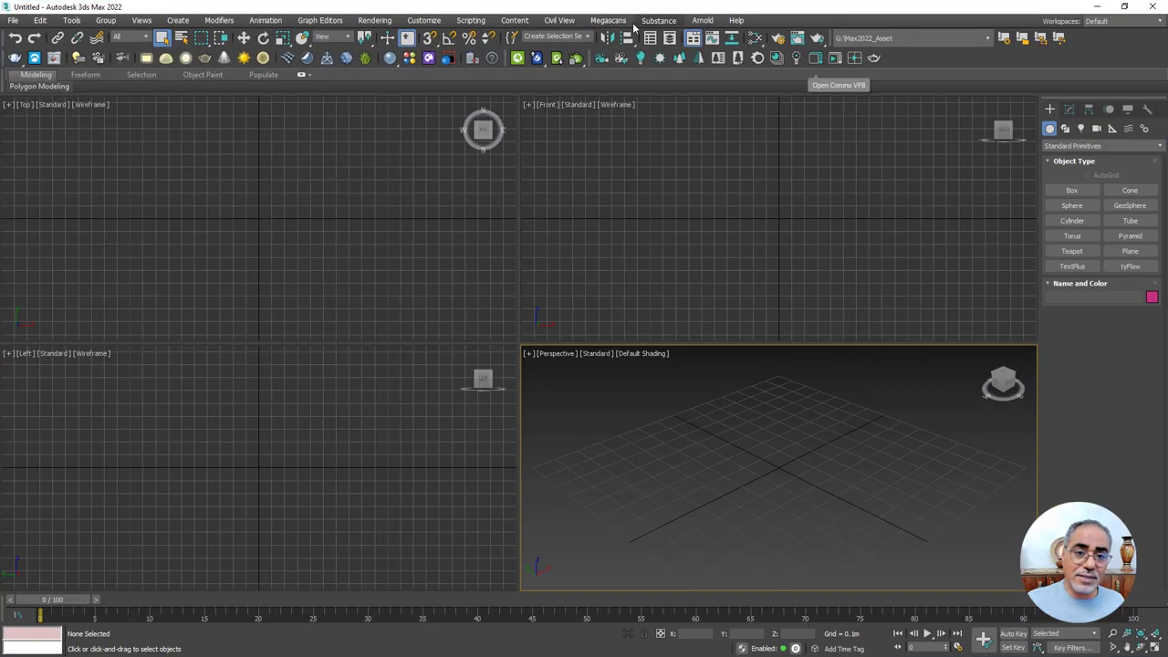
# - Start the Megascans MS Plugin in 3ds Max, close its window, restore 3ds Max, and refocus Bridge
pyautogui.click(620, 40)
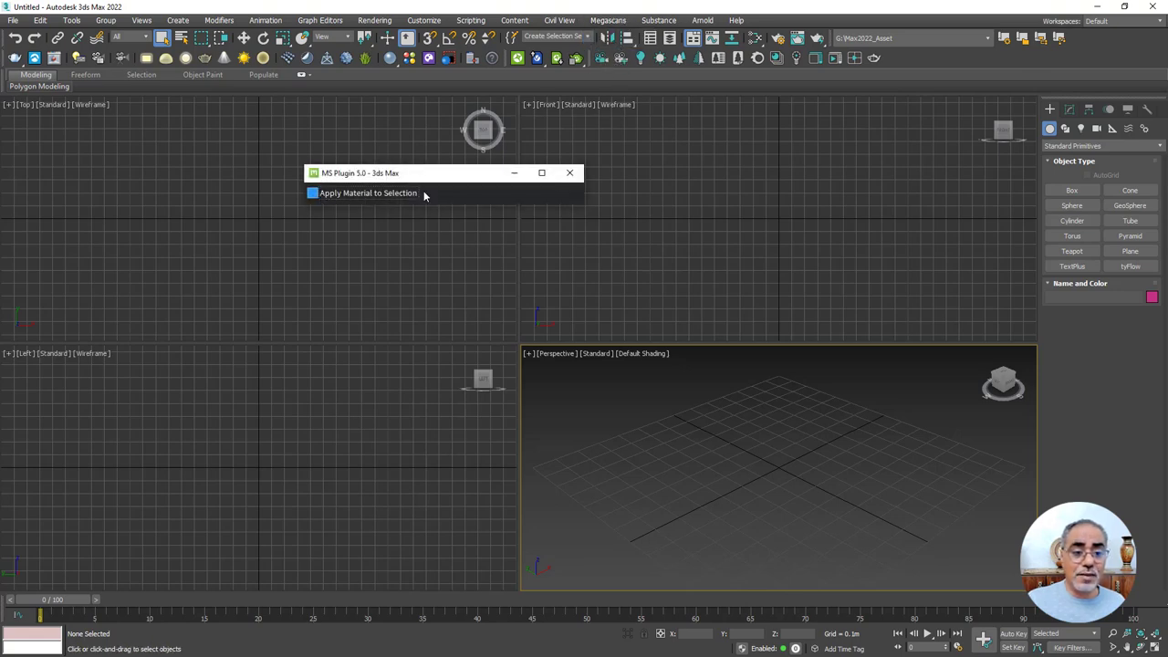
pyautogui.click(569, 172)
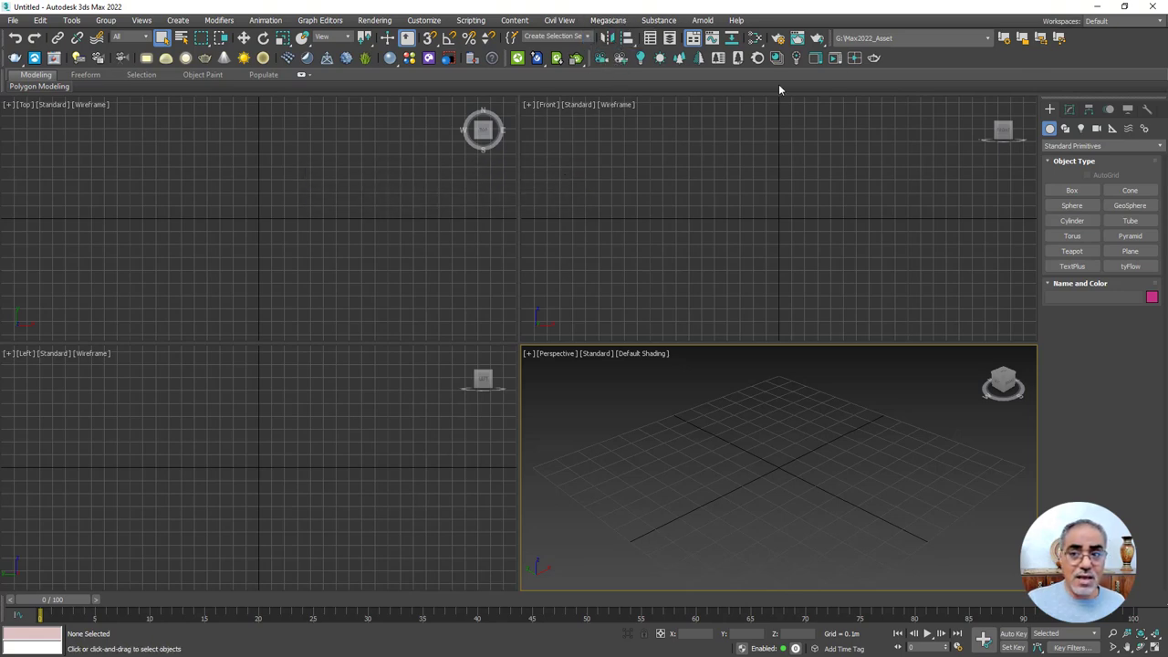
pyautogui.doubleClick(1058, 7)
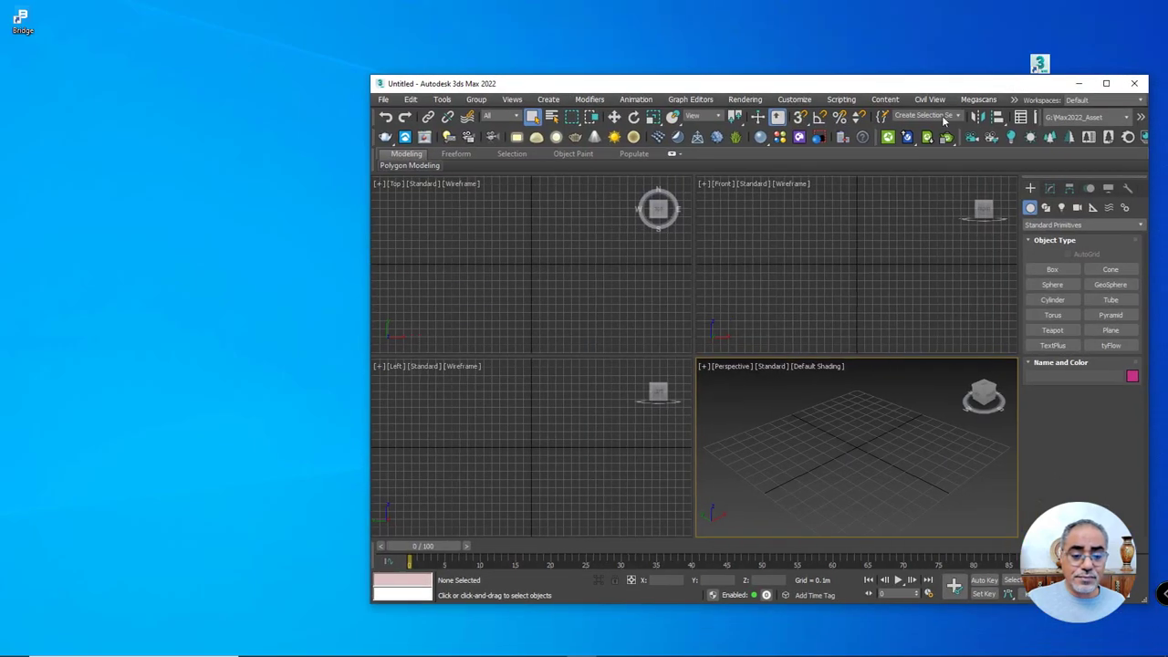
pyautogui.click(551, 653)
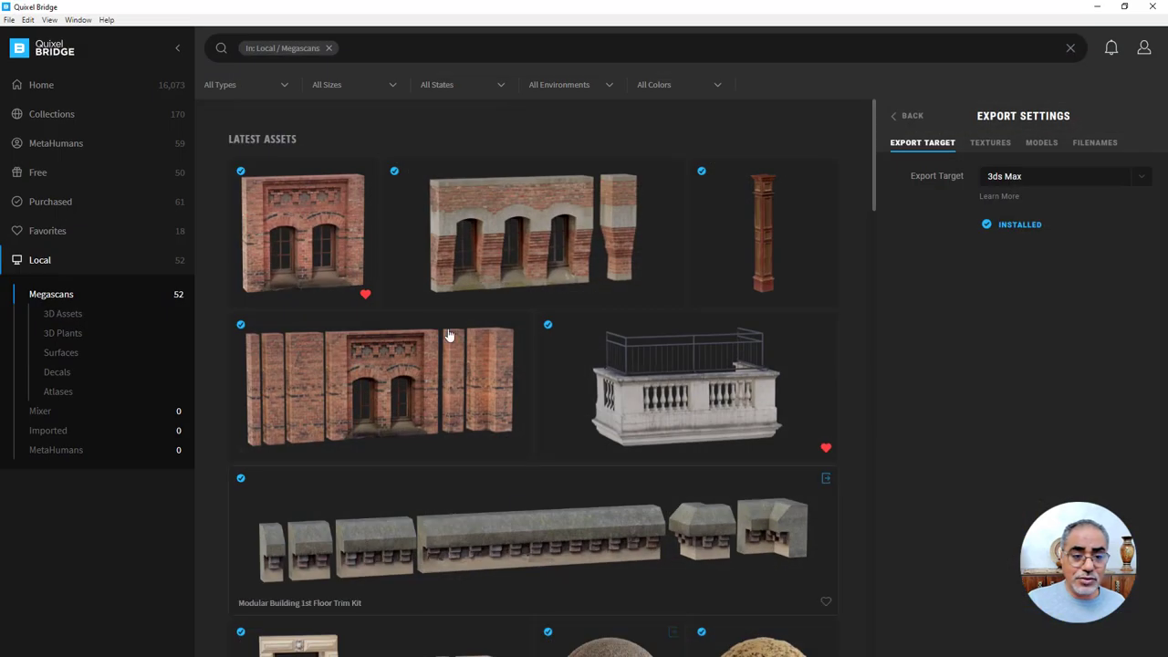
# - Open the Modular Building 4th Floor Extension Kit's details and view its texture maps, then the 3D preview
pyautogui.click(555, 224)
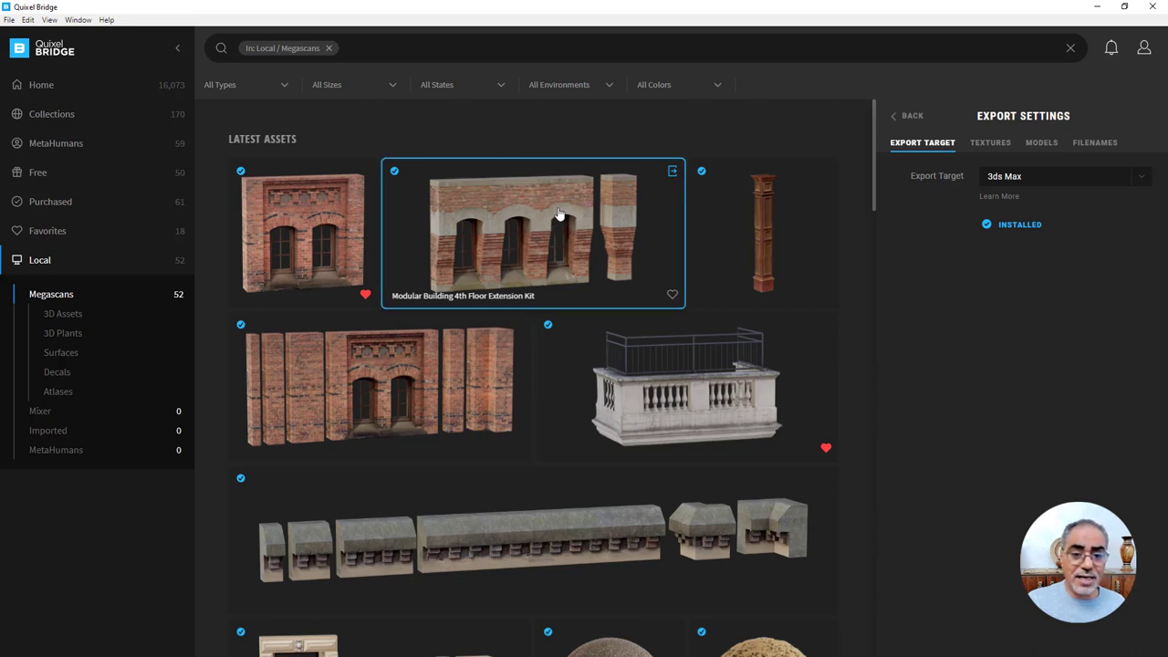
pyautogui.click(899, 117)
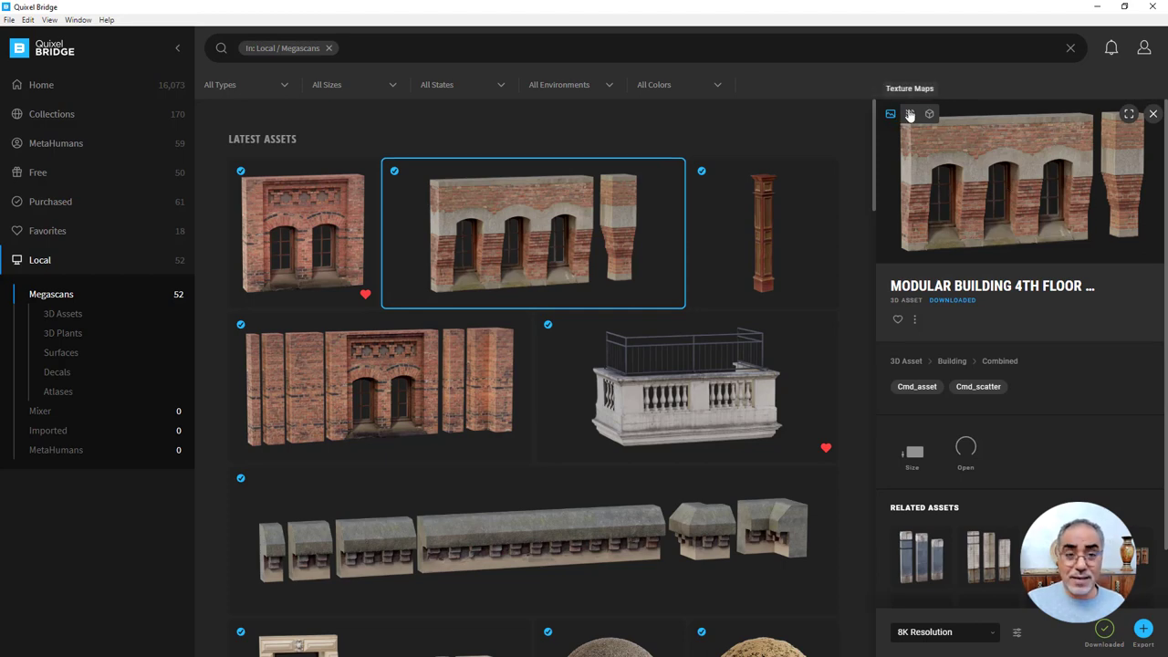
pyautogui.click(909, 114)
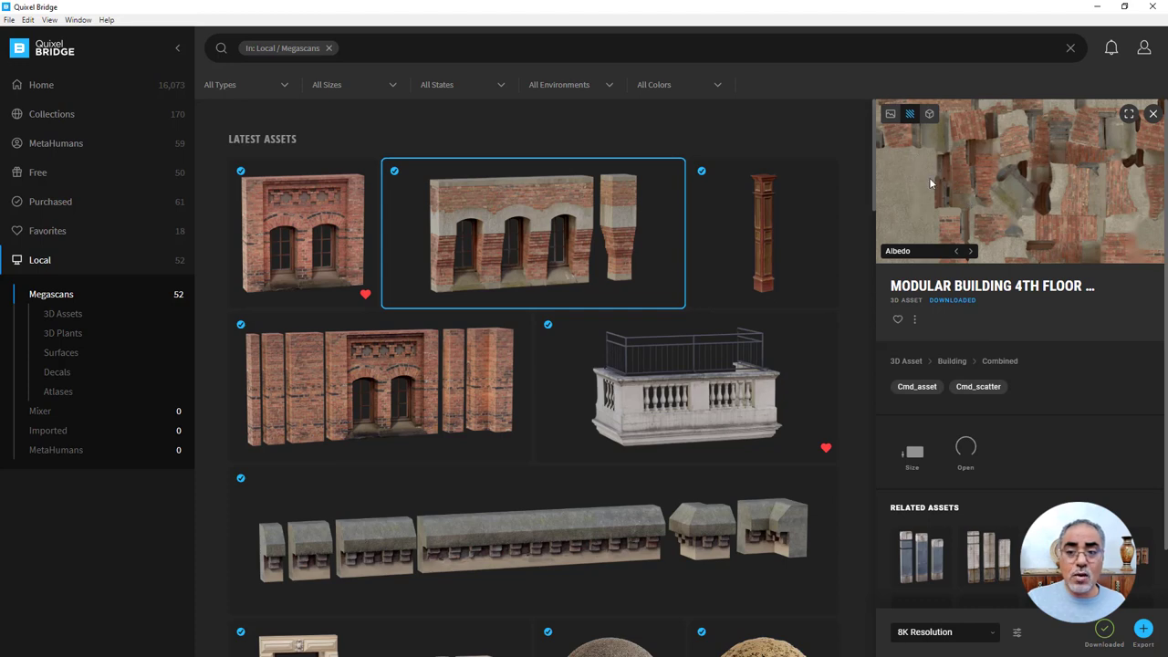
pyautogui.click(929, 116)
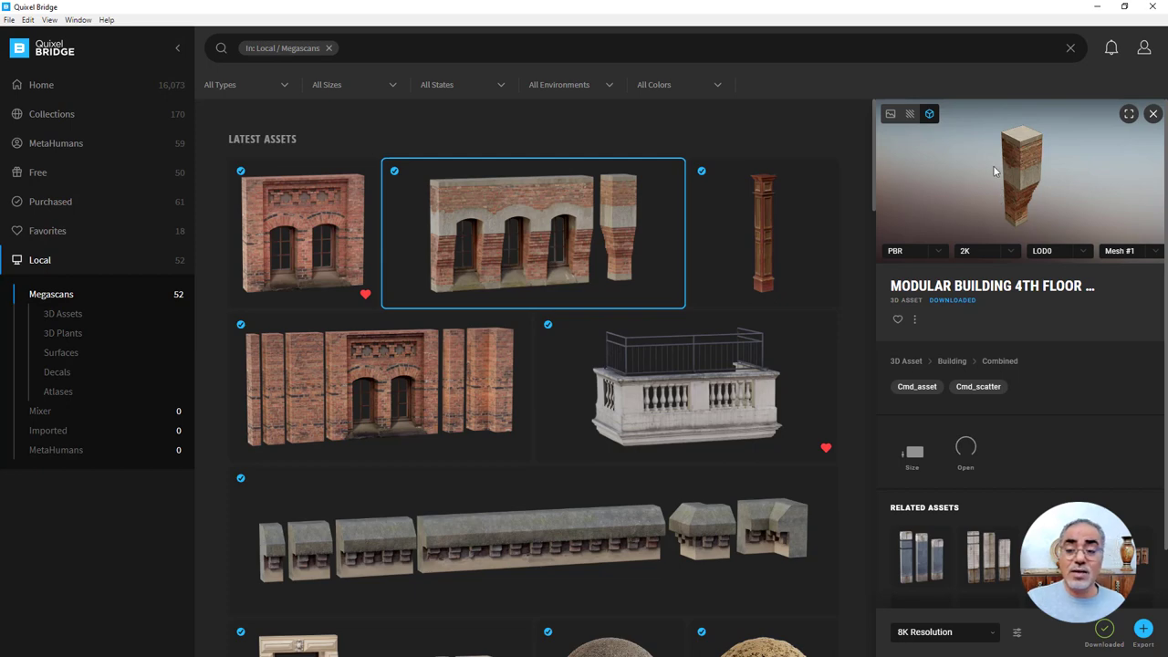
# - Preview Mesh #2, the arched wall, and review the LOD, 1K–8K resolution and display-mode lists
pyautogui.click(1155, 251)
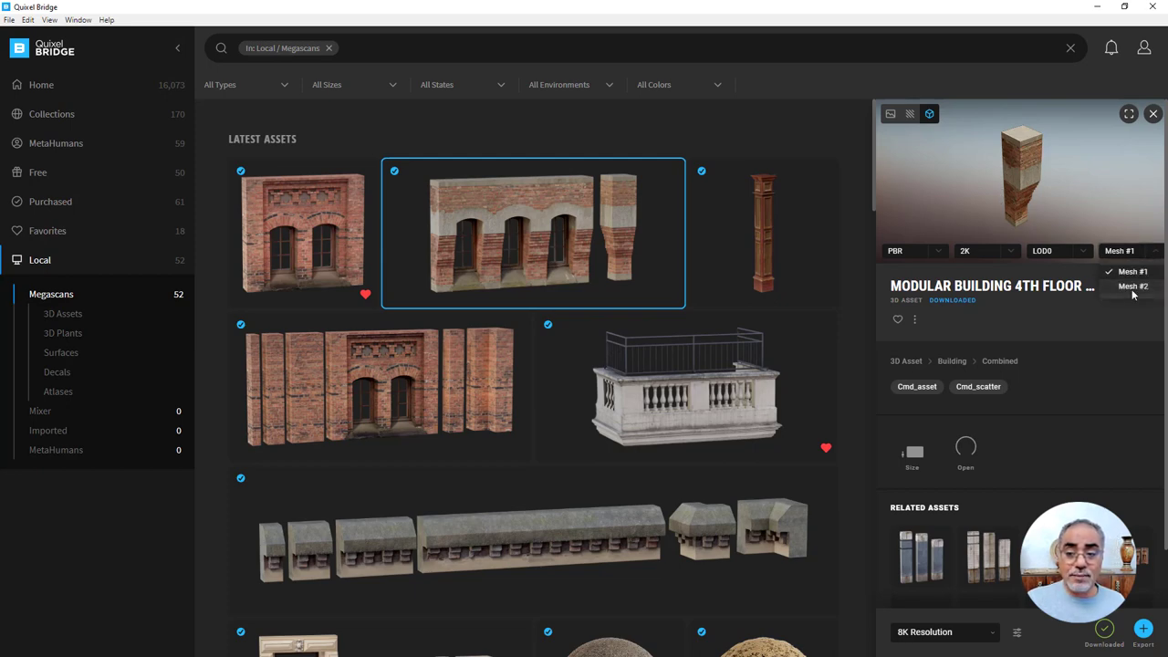
pyautogui.click(1133, 288)
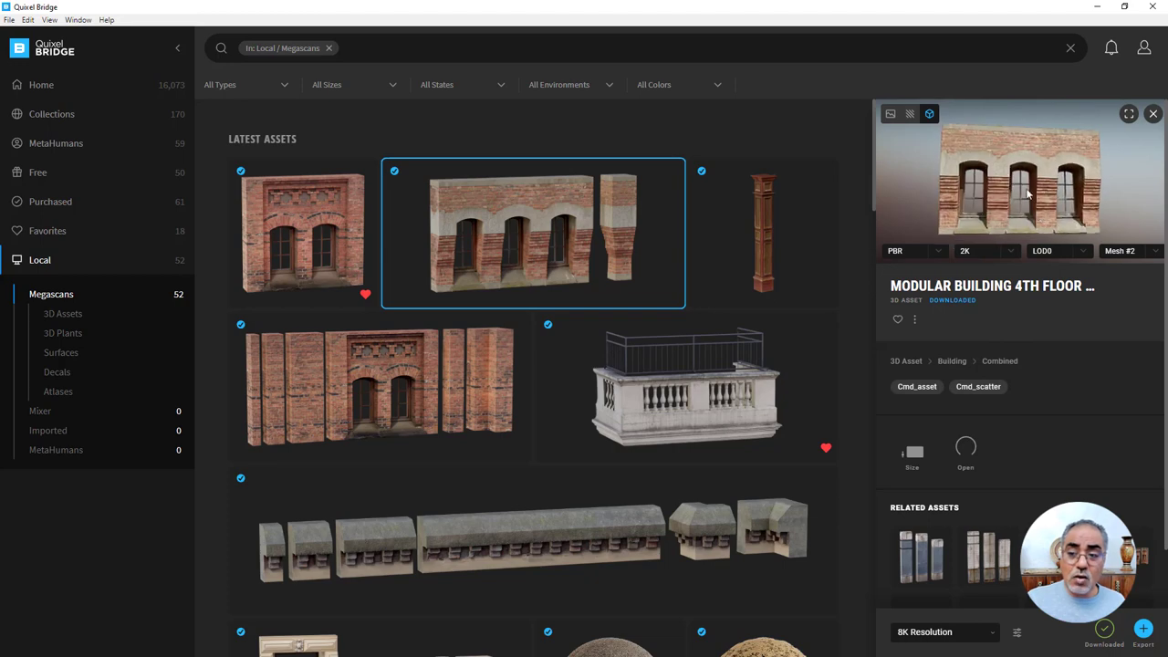
pyautogui.click(1081, 251)
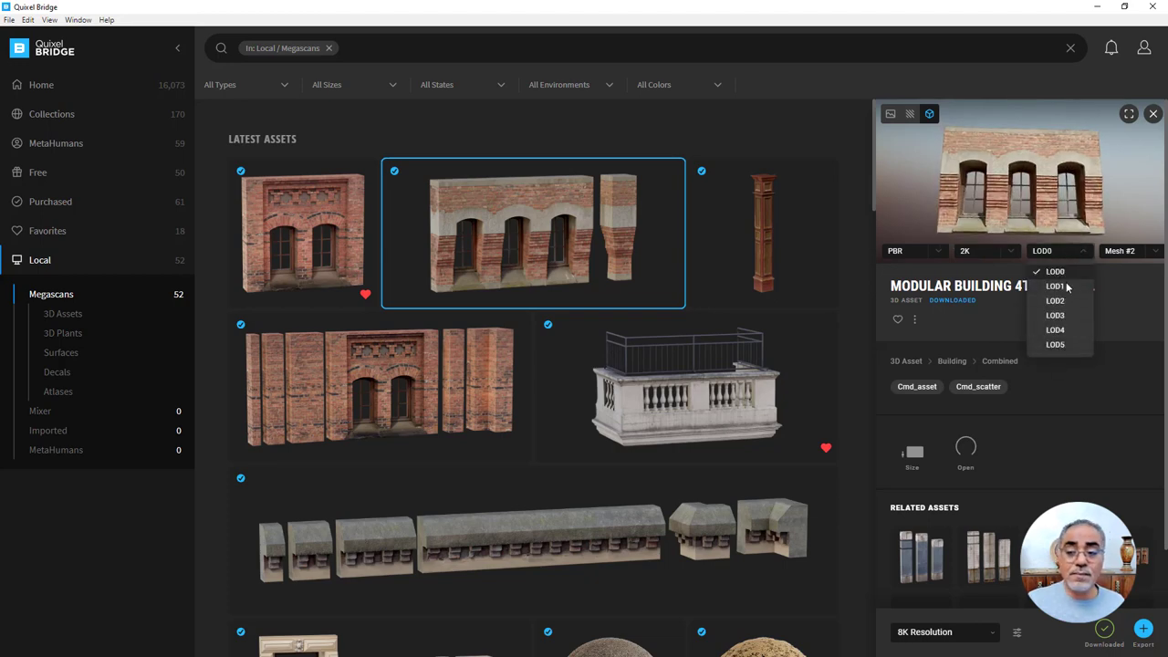
pyautogui.click(1011, 253)
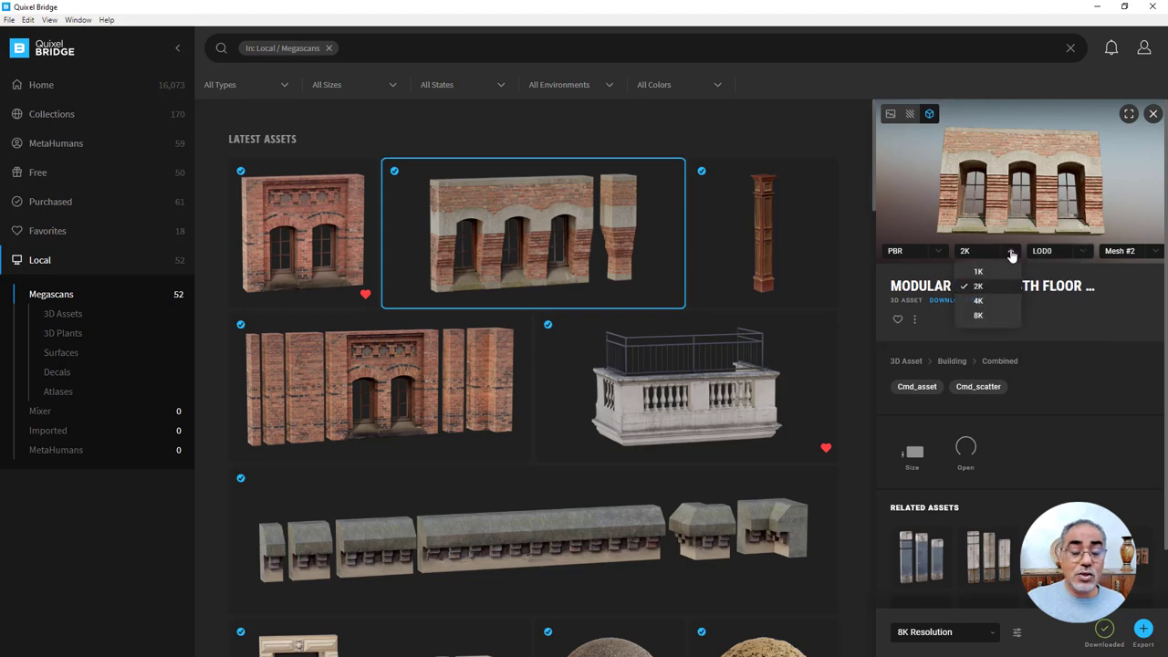
pyautogui.click(1012, 255)
pyautogui.click(1012, 256)
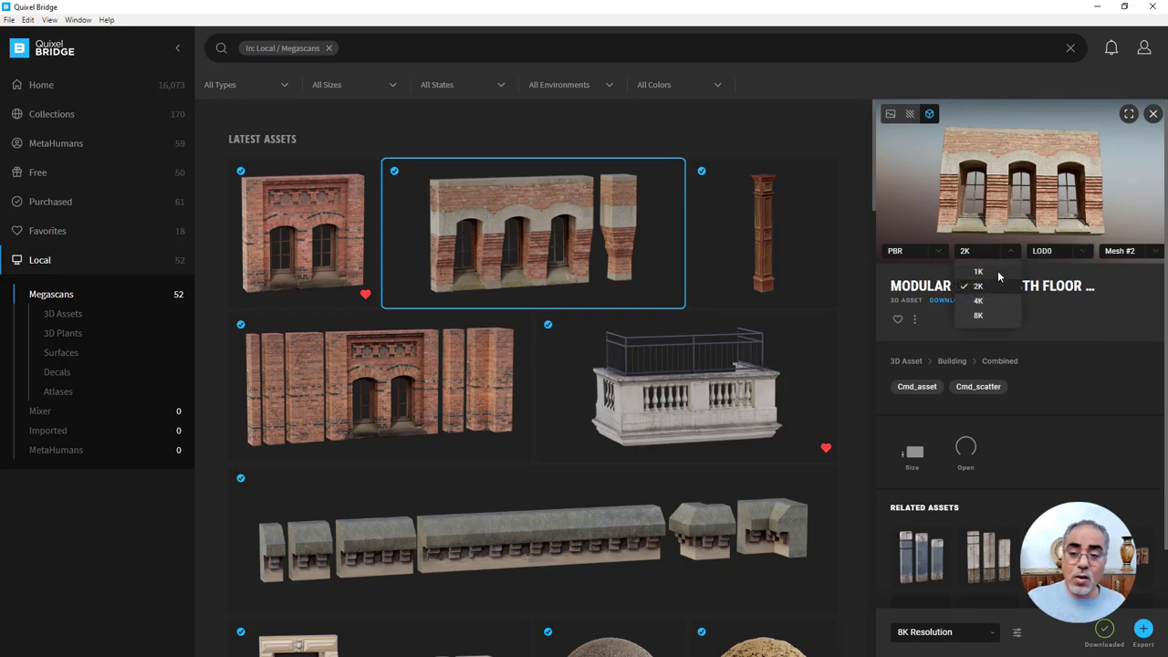
pyautogui.click(937, 256)
pyautogui.click(938, 255)
pyautogui.click(937, 256)
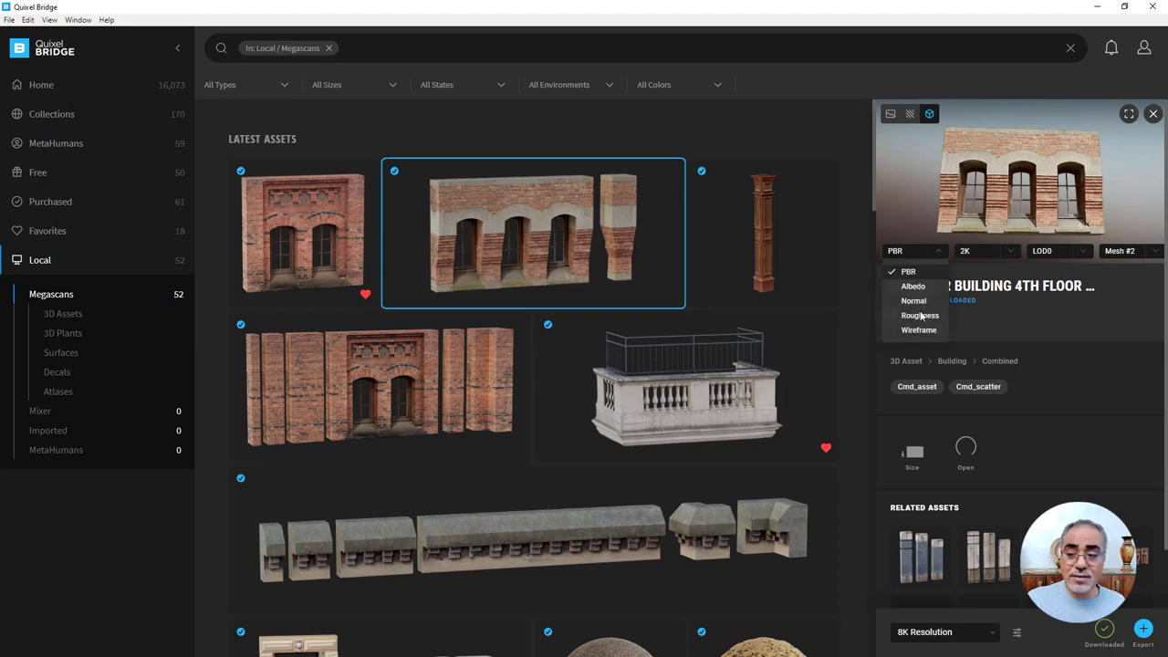
# - Show the arched wall full screen, orbited to its left side and zoomed in
pyautogui.click(1130, 115)
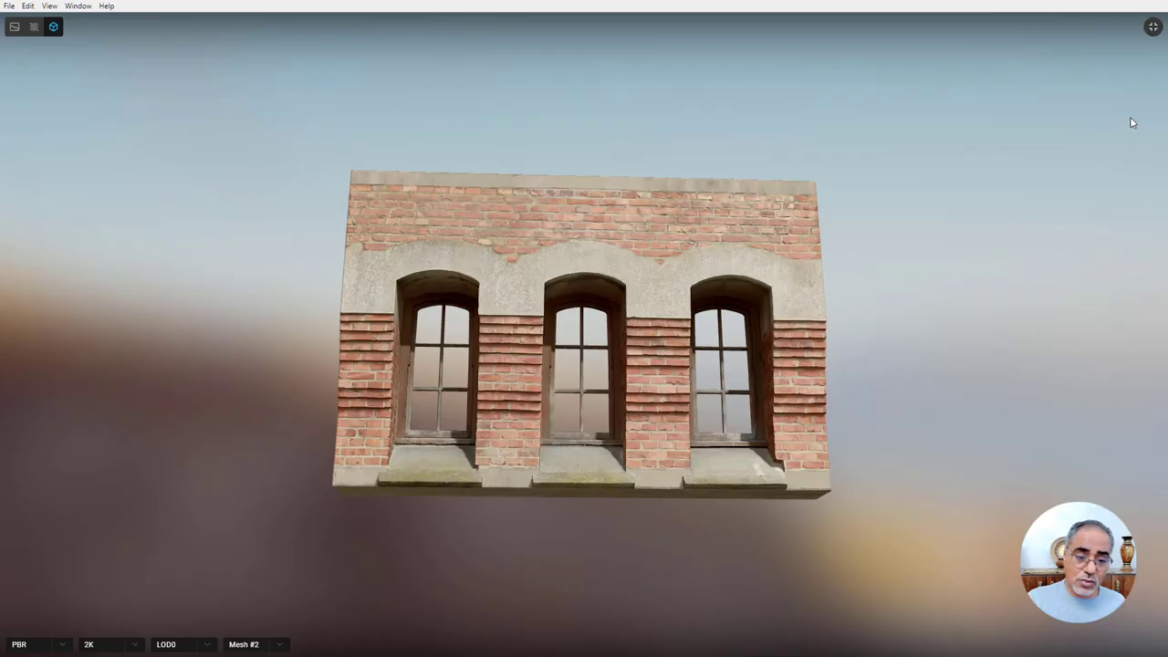
pyautogui.moveTo(559, 345)
pyautogui.mouseDown()
pyautogui.moveTo(461, 370)
pyautogui.moveTo(689, 391)
pyautogui.moveTo(626, 330)
pyautogui.moveTo(630, 317)
pyautogui.moveTo(337, 312)
pyautogui.mouseUp()
pyautogui.scroll(3, 630, 318)
pyautogui.scroll(3, 635, 315)
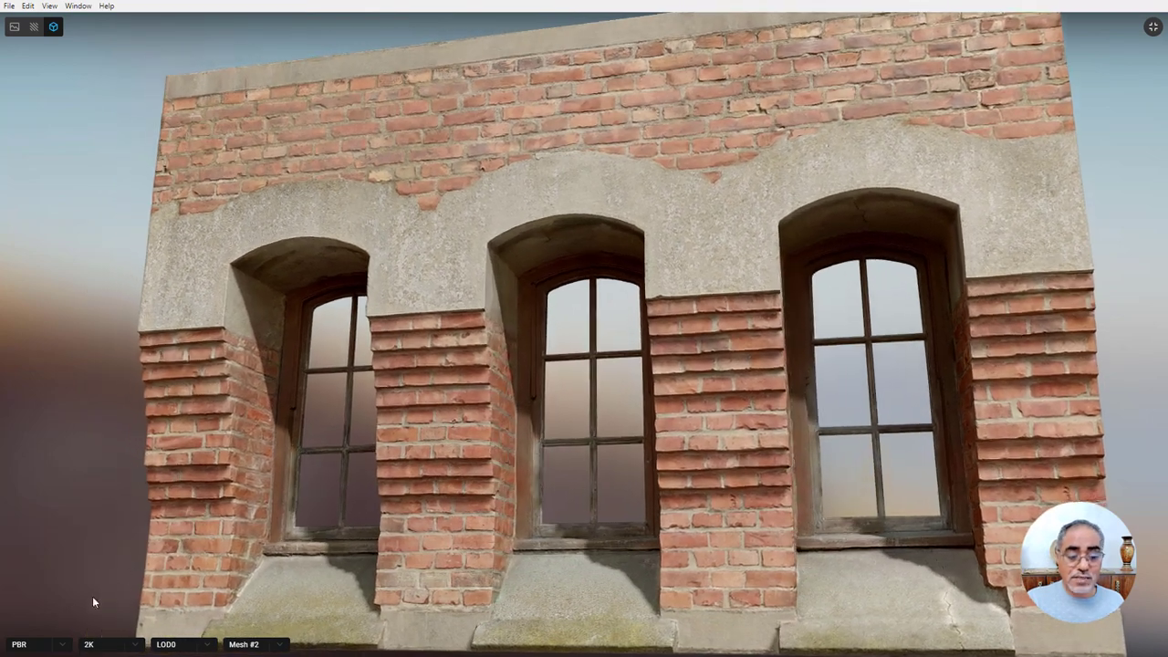
# - Cycle the preview render mode through Albedo, Normal and finally Wireframe
pyautogui.click(58, 648)
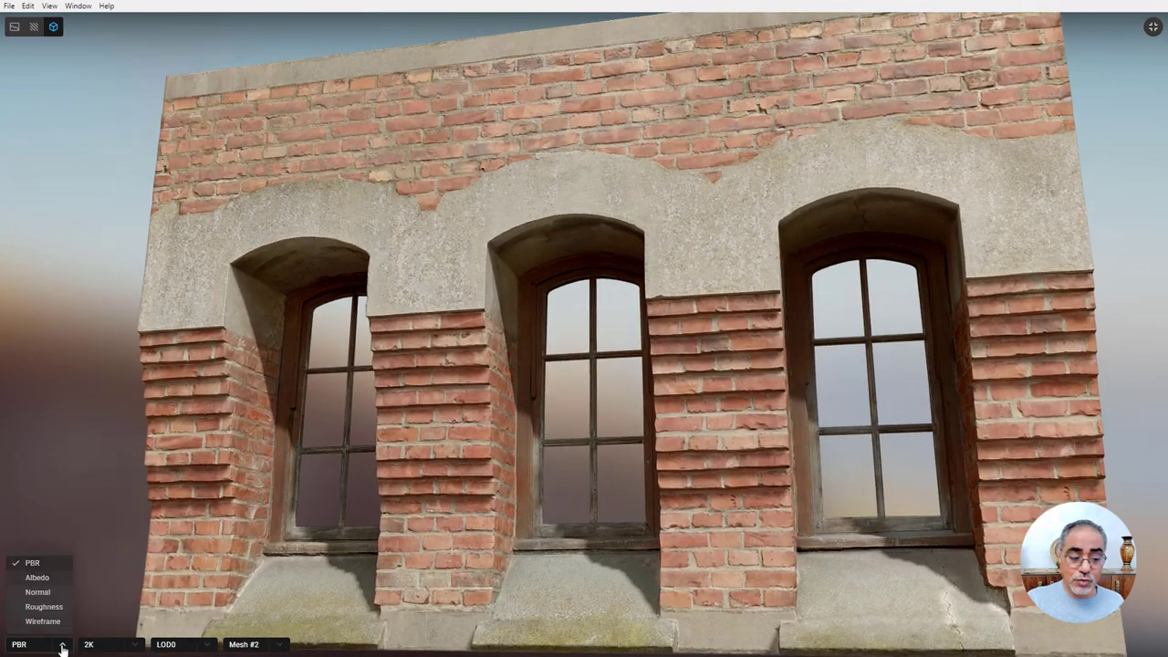
pyautogui.click(41, 578)
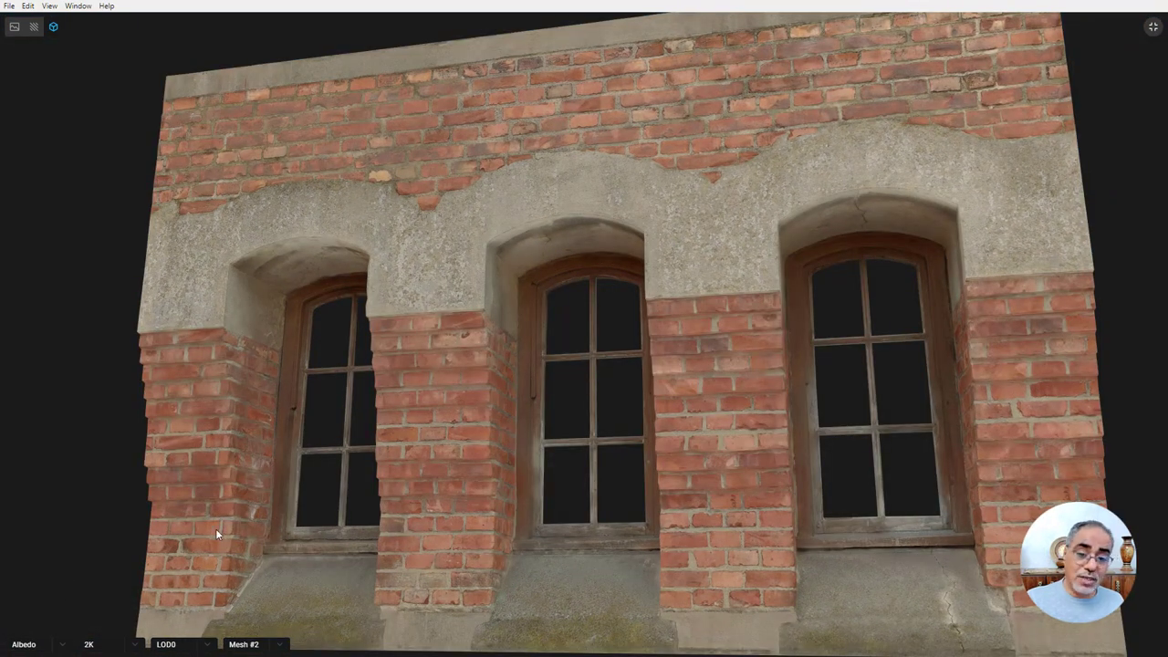
pyautogui.click(51, 645)
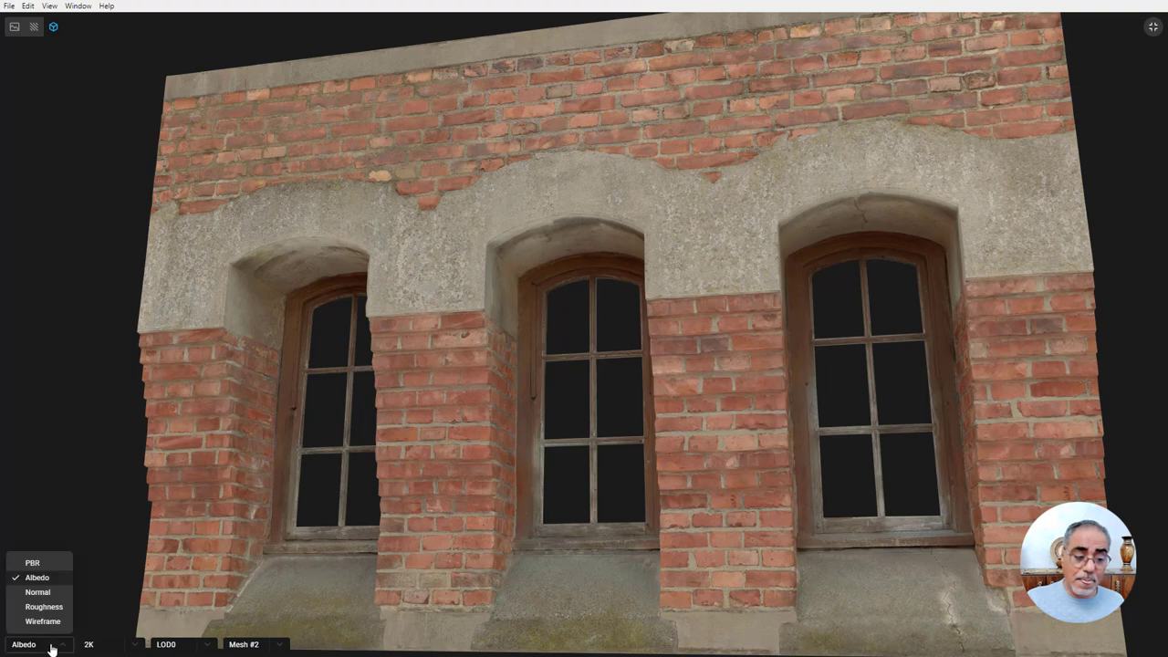
pyautogui.click(62, 592)
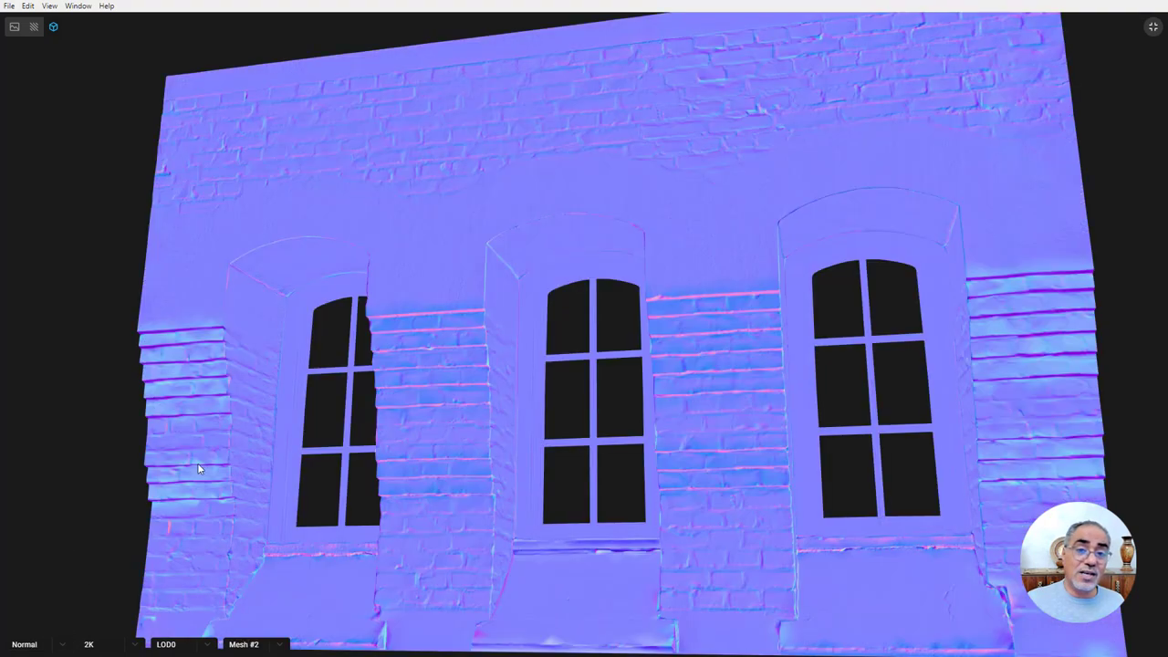
pyautogui.click(40, 646)
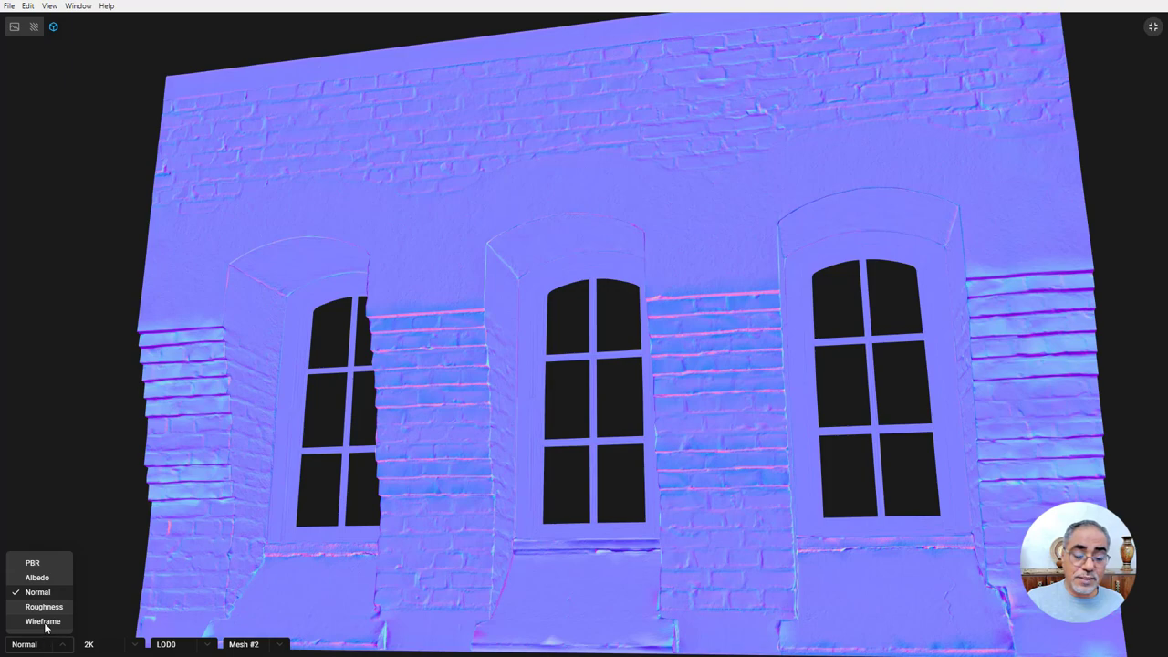
pyautogui.click(43, 621)
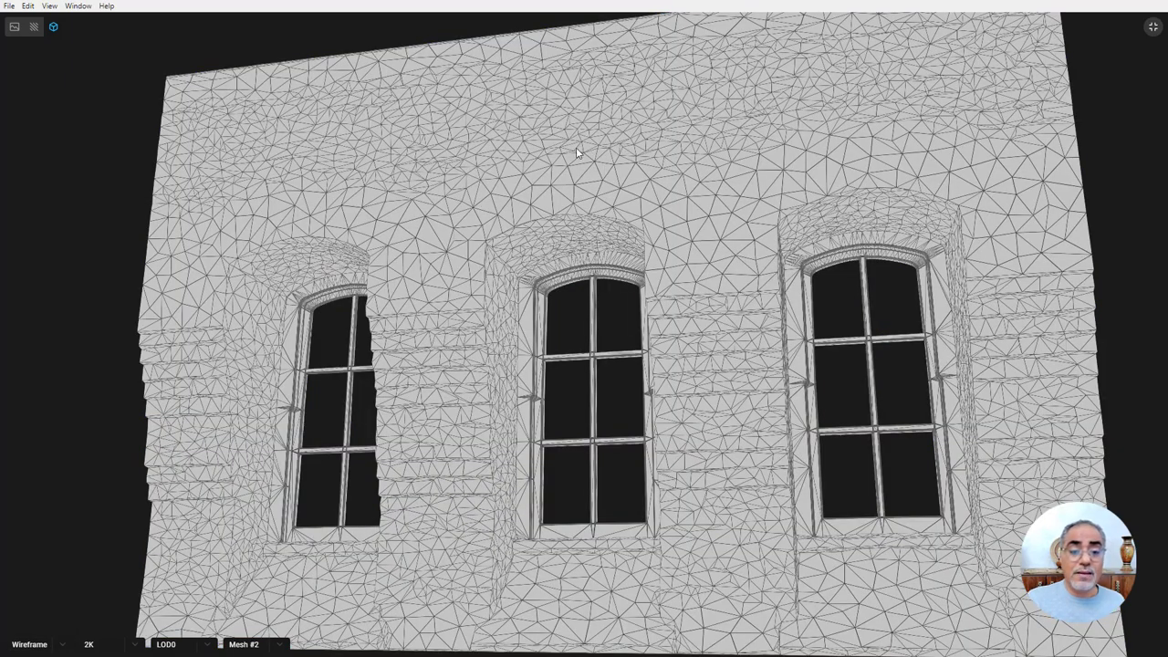
# - Compare mesh density at LOD1 and LOD5, then return to LOD0
pyautogui.click(197, 645)
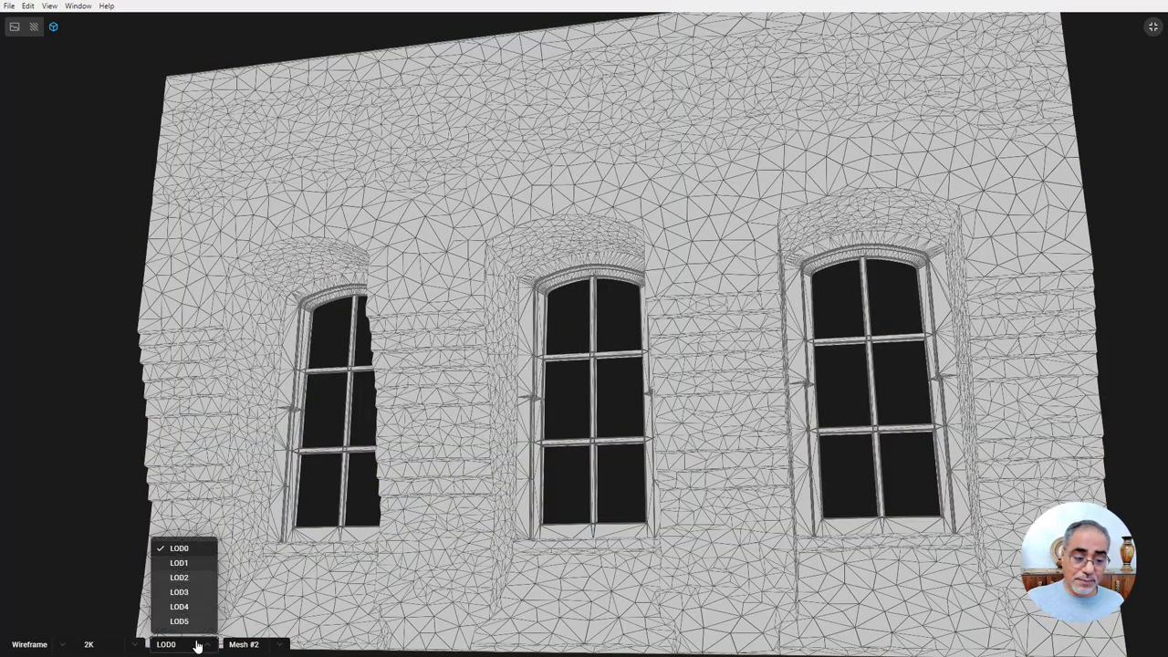
pyautogui.click(187, 563)
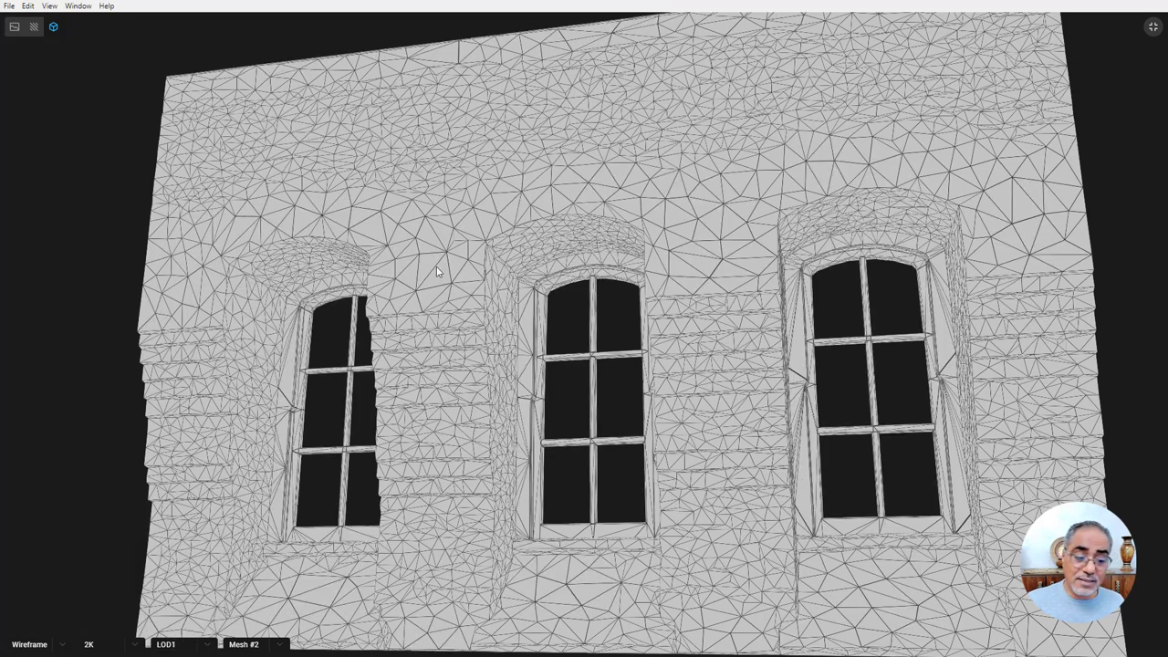
pyautogui.click(178, 644)
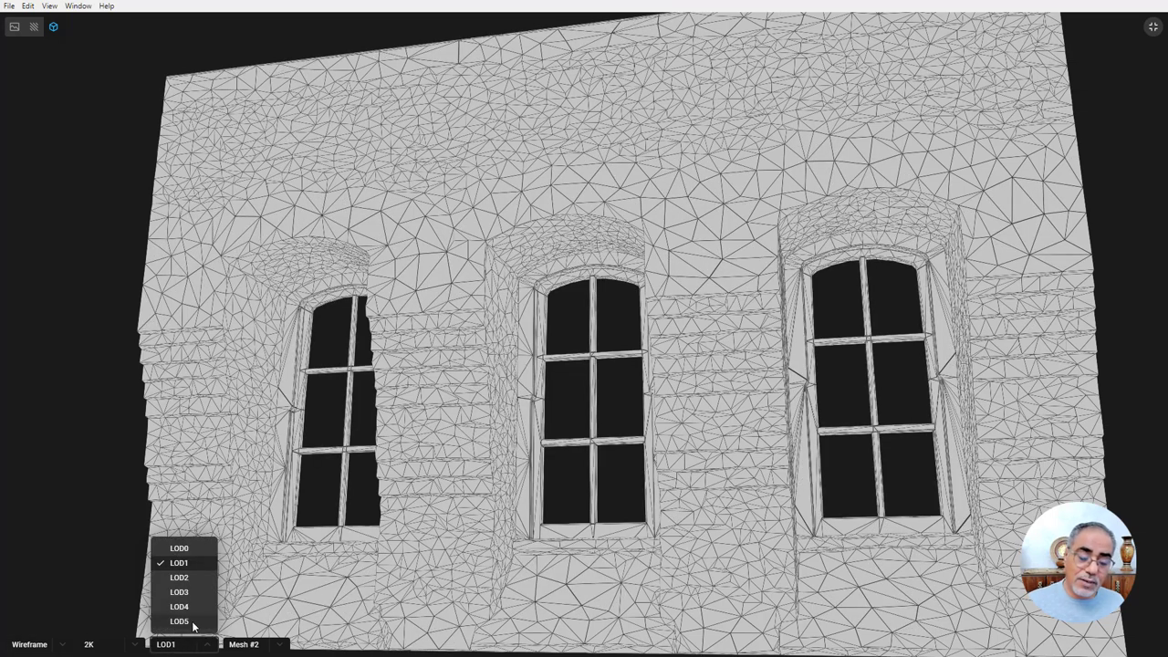
pyautogui.click(187, 621)
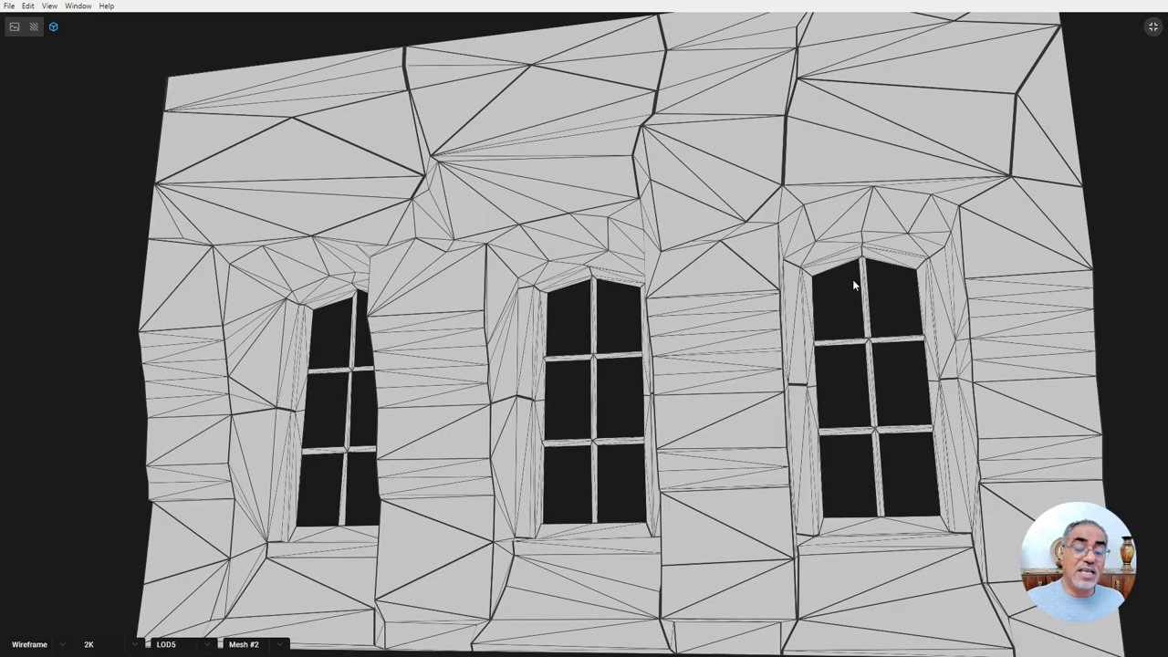
pyautogui.click(181, 649)
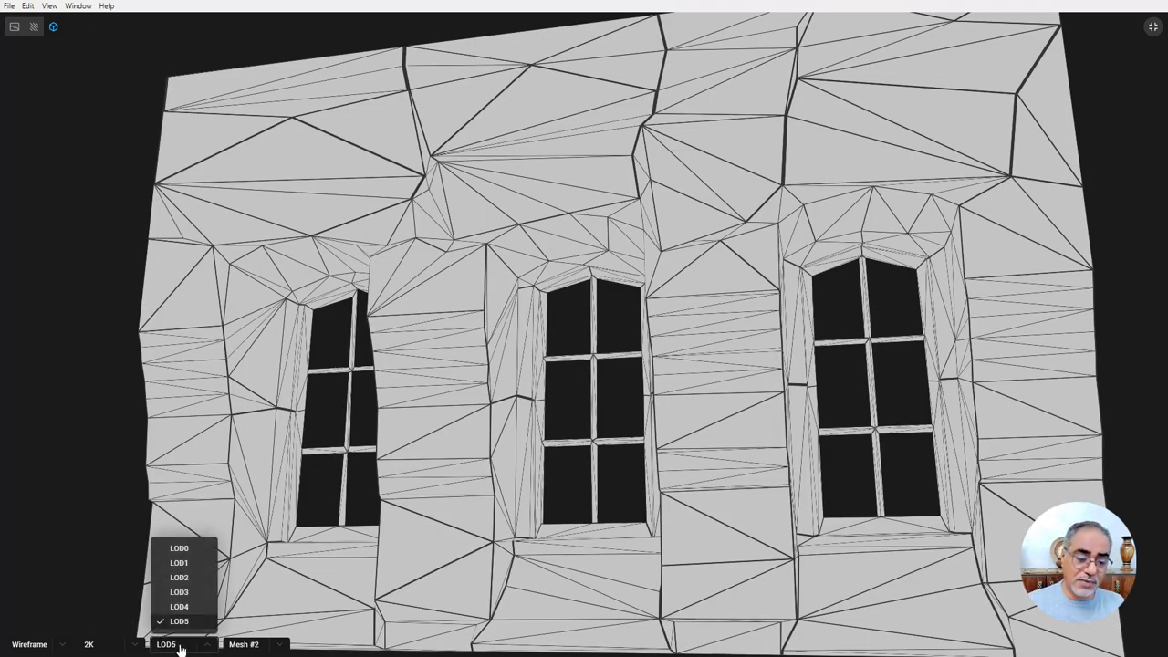
pyautogui.click(182, 548)
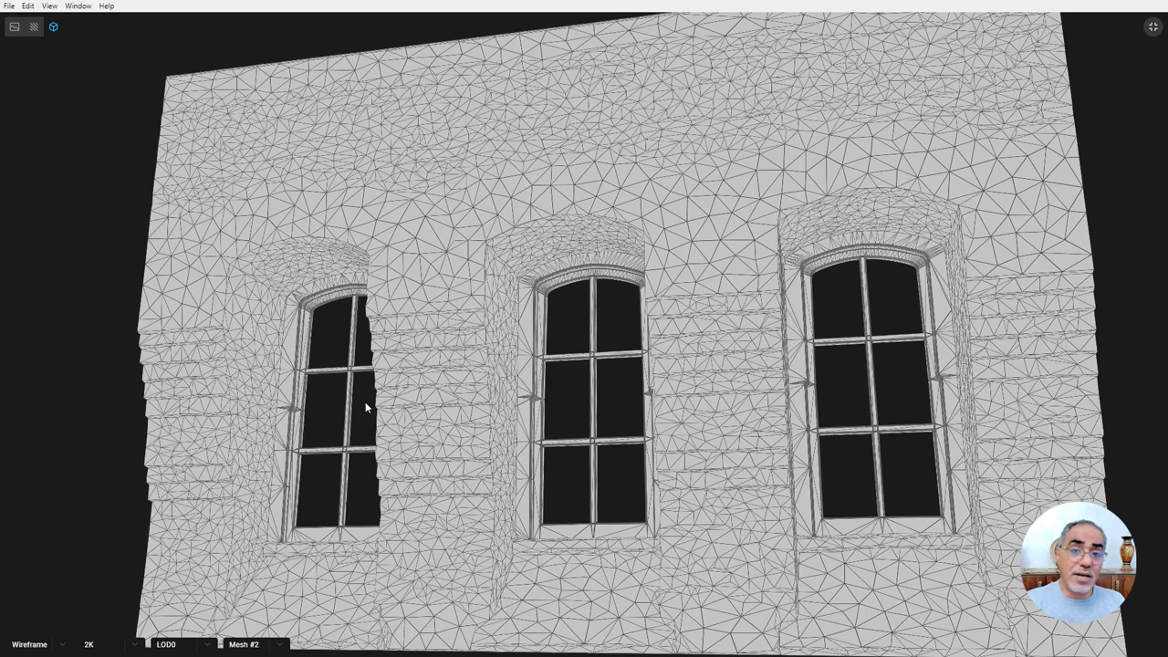
pyautogui.click(193, 646)
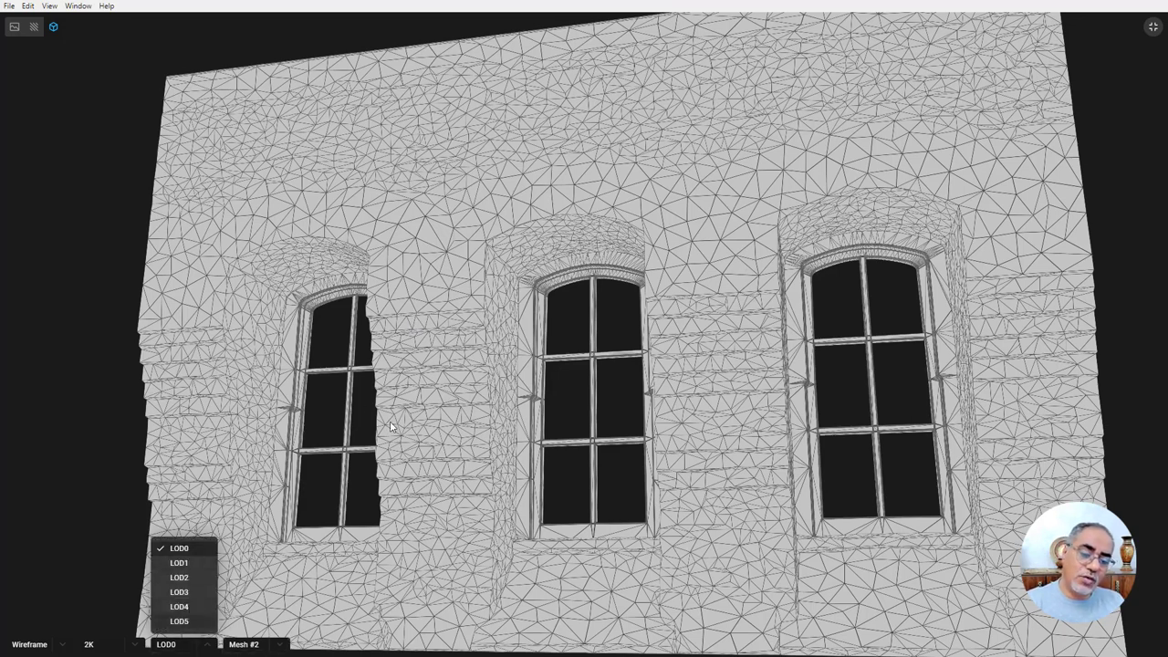
# - Switch the preview back to PBR, exit full screen, and shrink Bridge into a smaller left window
pyautogui.moveTo(207, 194); pyautogui.dragTo(104, 588)
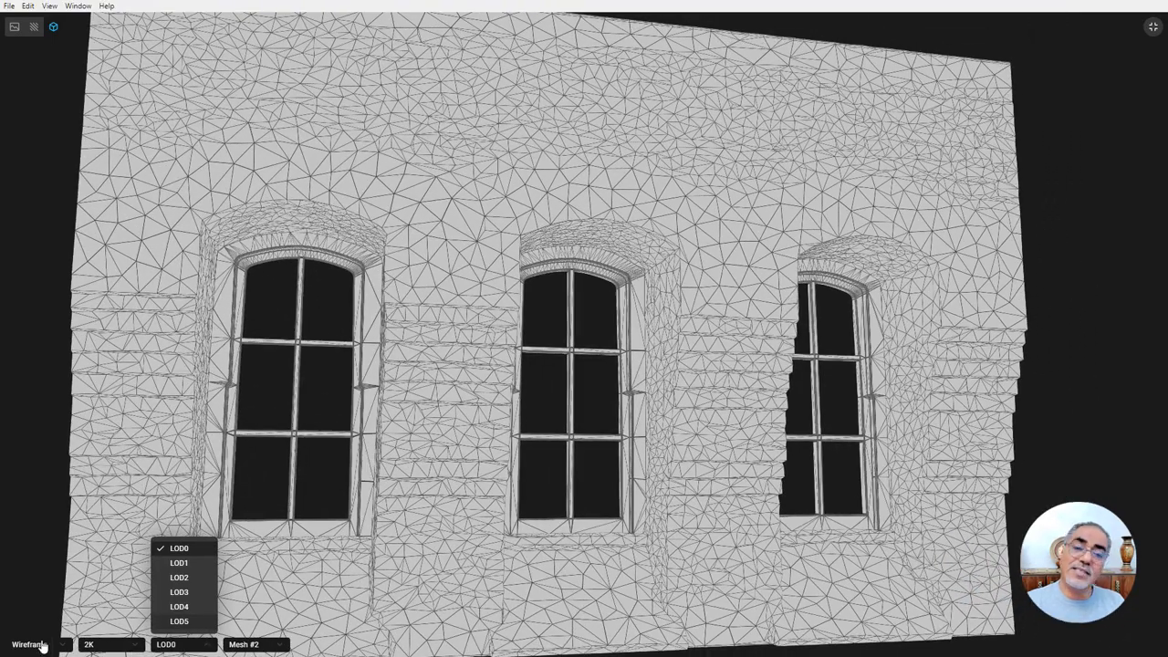
pyautogui.click(41, 646)
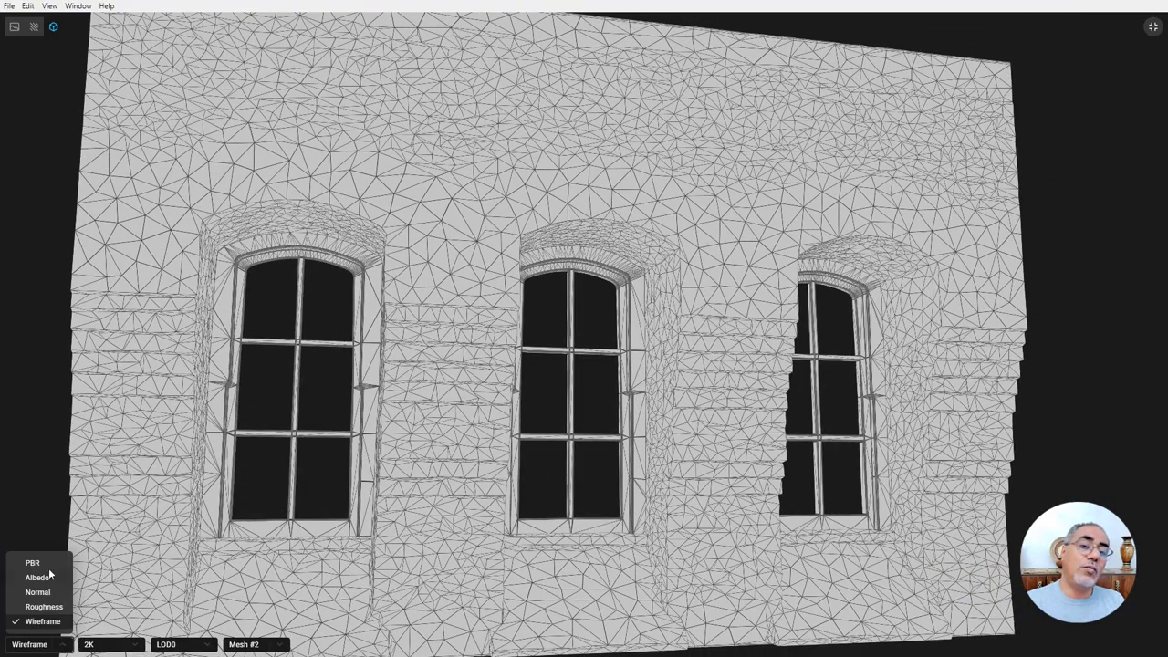
pyautogui.click(44, 558)
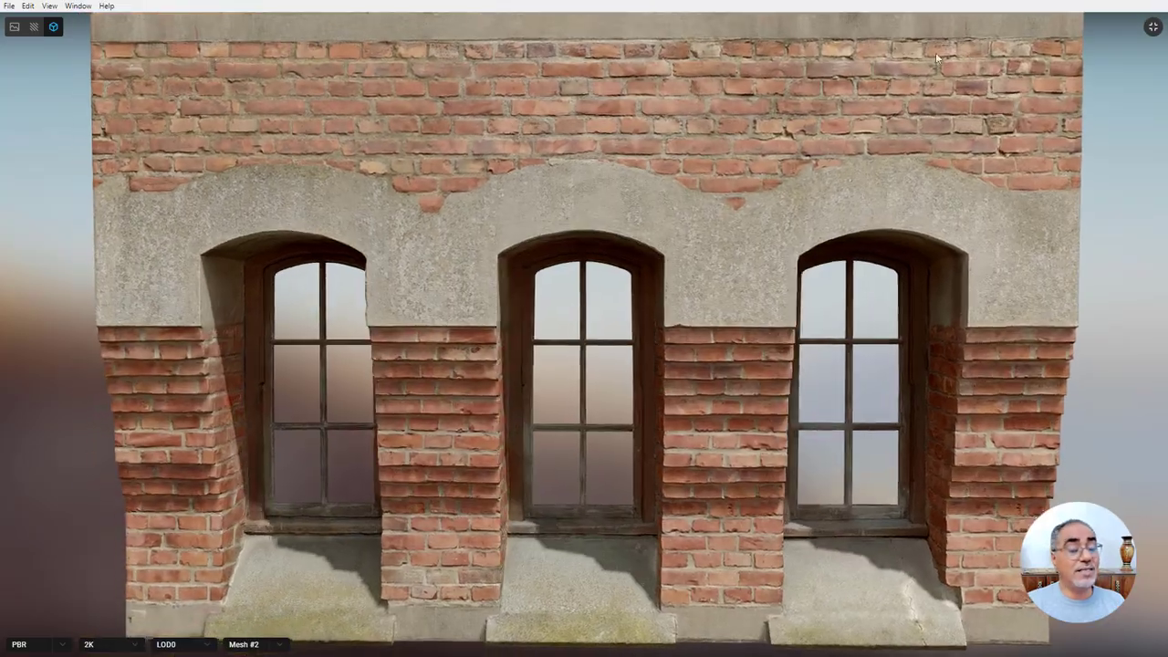
pyautogui.click(1152, 27)
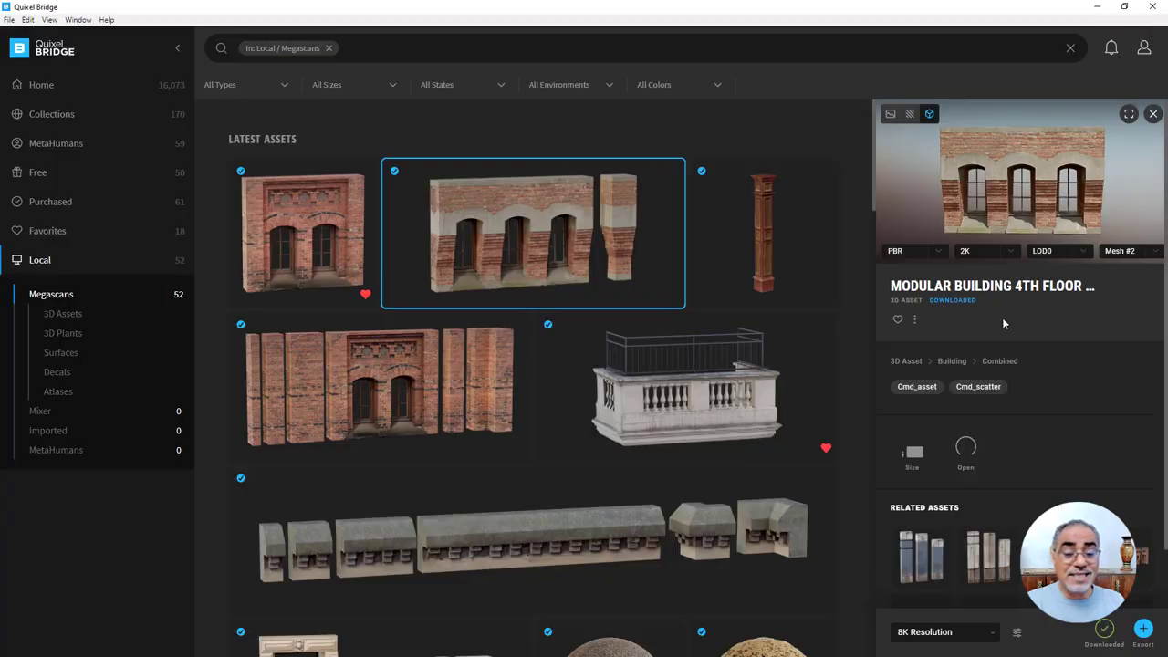
pyautogui.scroll(-2, 1001, 420)
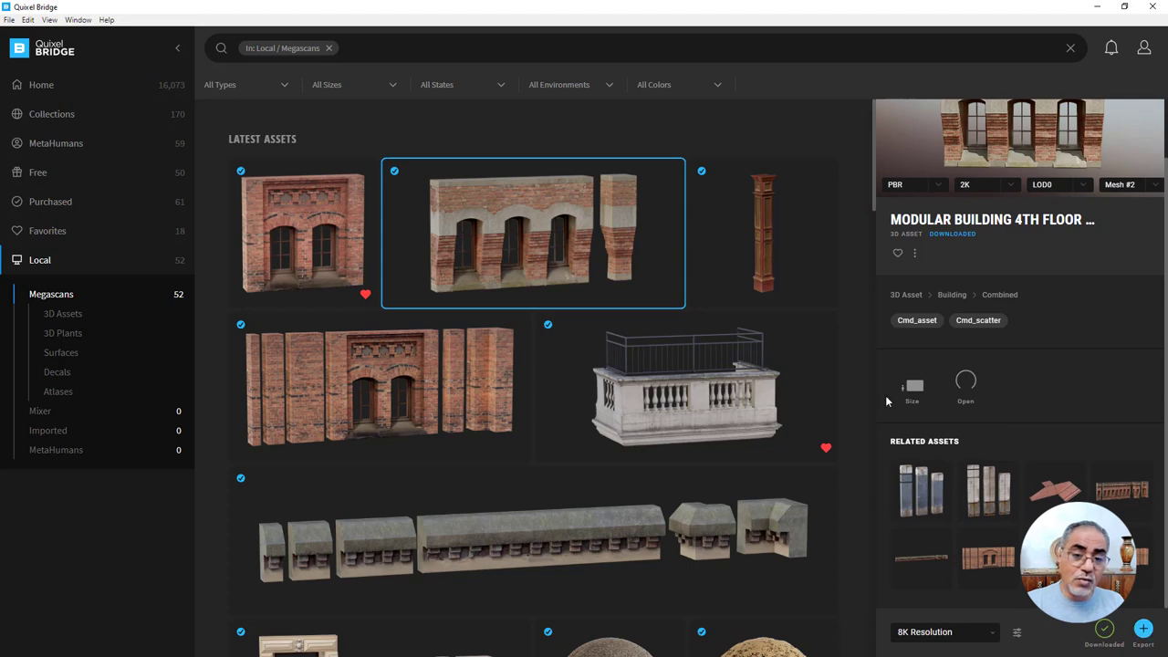
pyautogui.moveTo(533, 234)
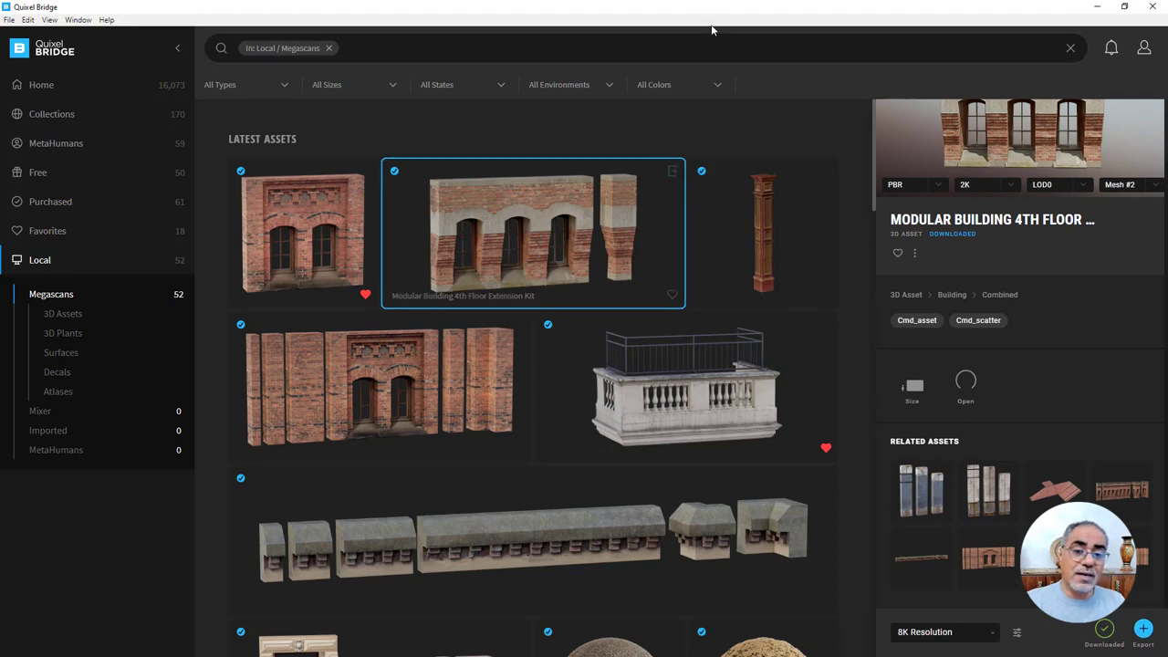
pyautogui.moveTo(711, 9); pyautogui.dragTo(324, 74)
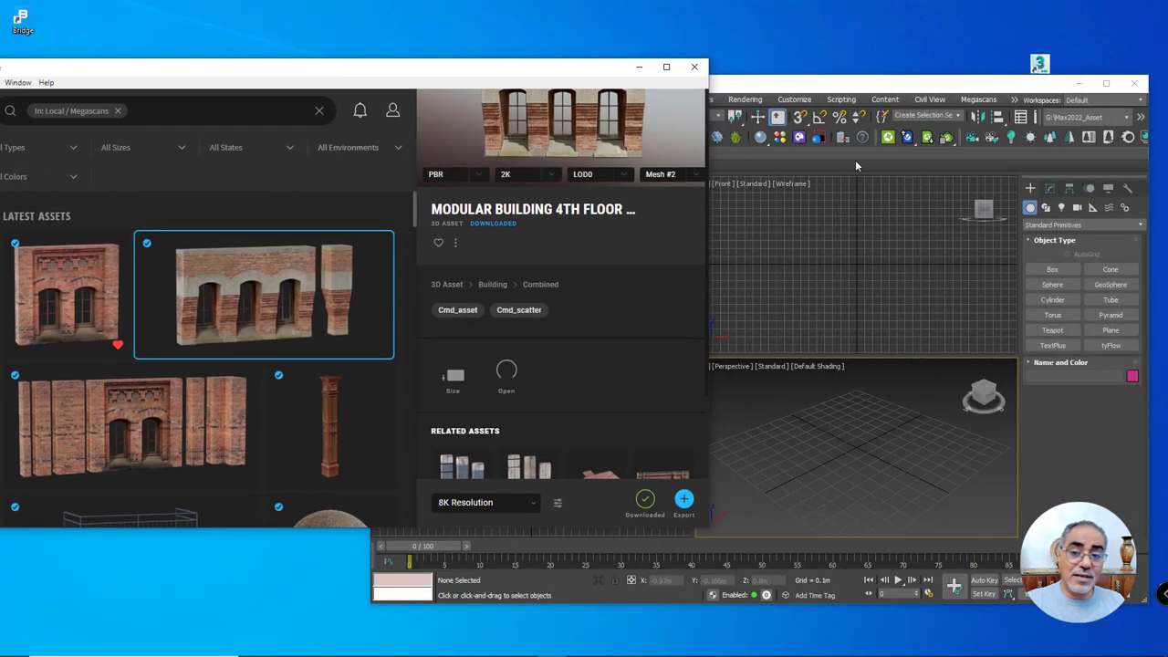
# - Bring 3ds Max forward and check Render Setup shows Corona Renderer as active
pyautogui.click(887, 80)
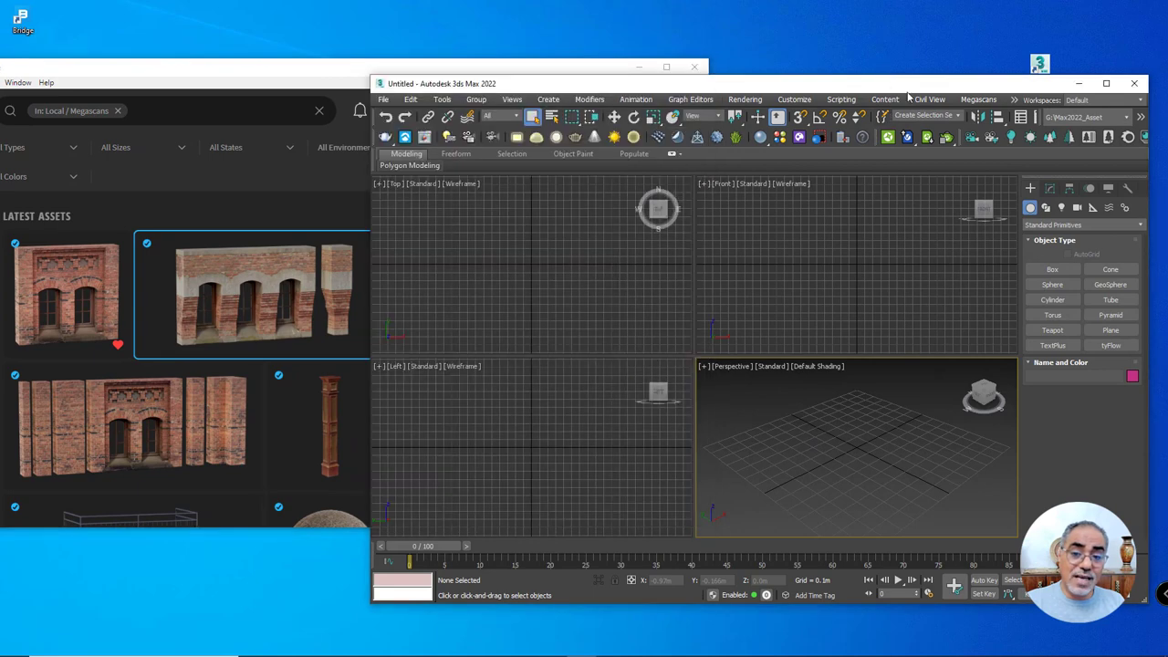
pyautogui.click(743, 100)
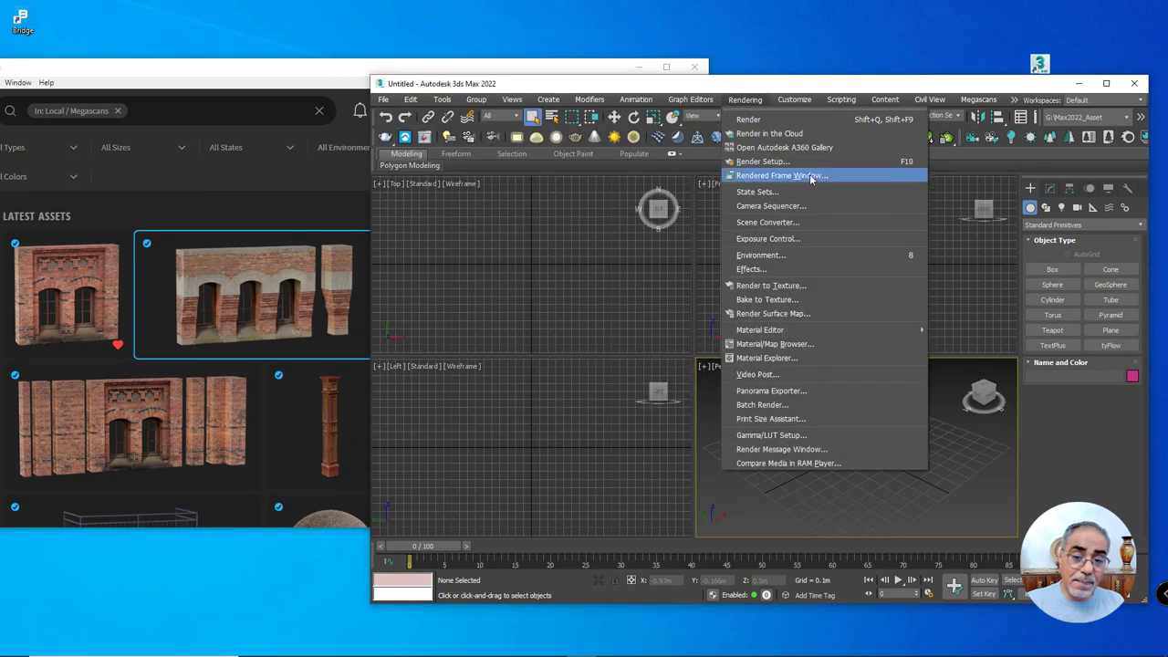
pyautogui.click(761, 172)
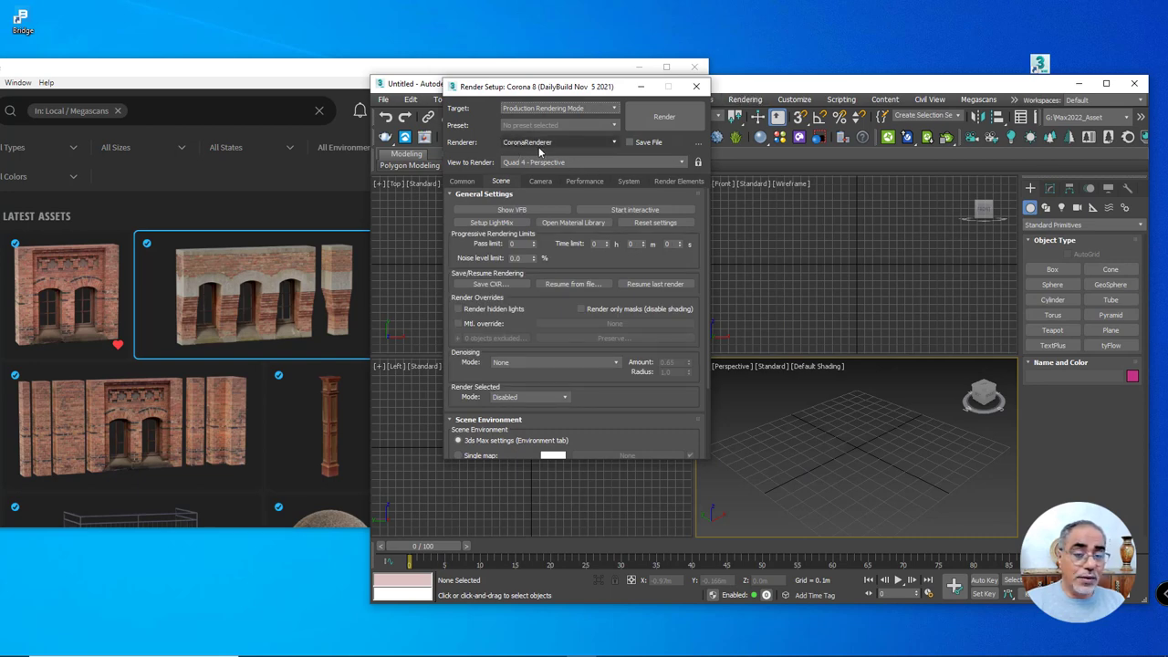
# - Close Render Setup and export the Modular Building facade from Bridge into 3ds Max
pyautogui.click(696, 85)
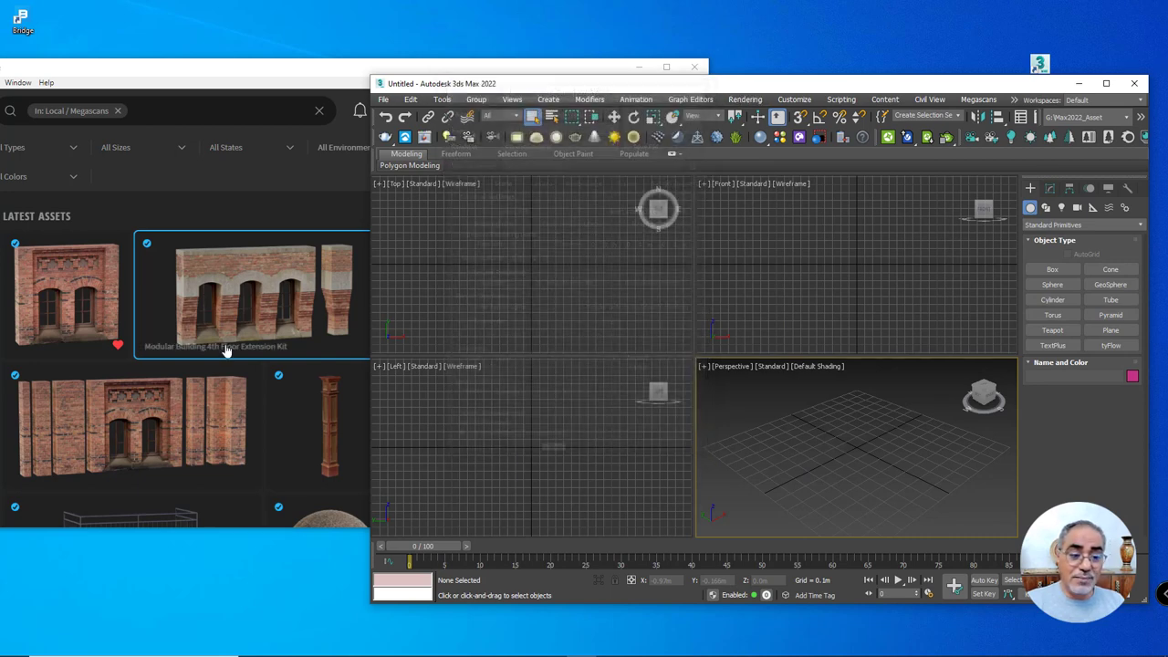
pyautogui.click(252, 294)
pyautogui.click(380, 243)
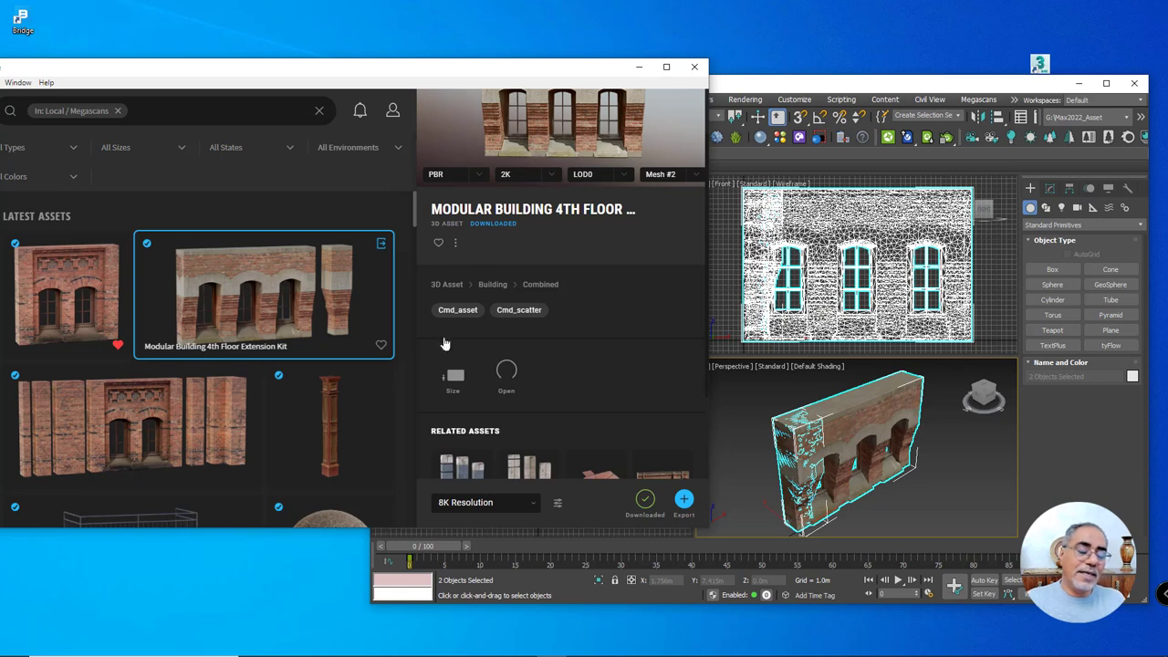
# - Move the separate end piece of the imported facade away from the wall
pyautogui.click(820, 443)
pyautogui.rightClick(819, 438)
pyautogui.click(830, 448)
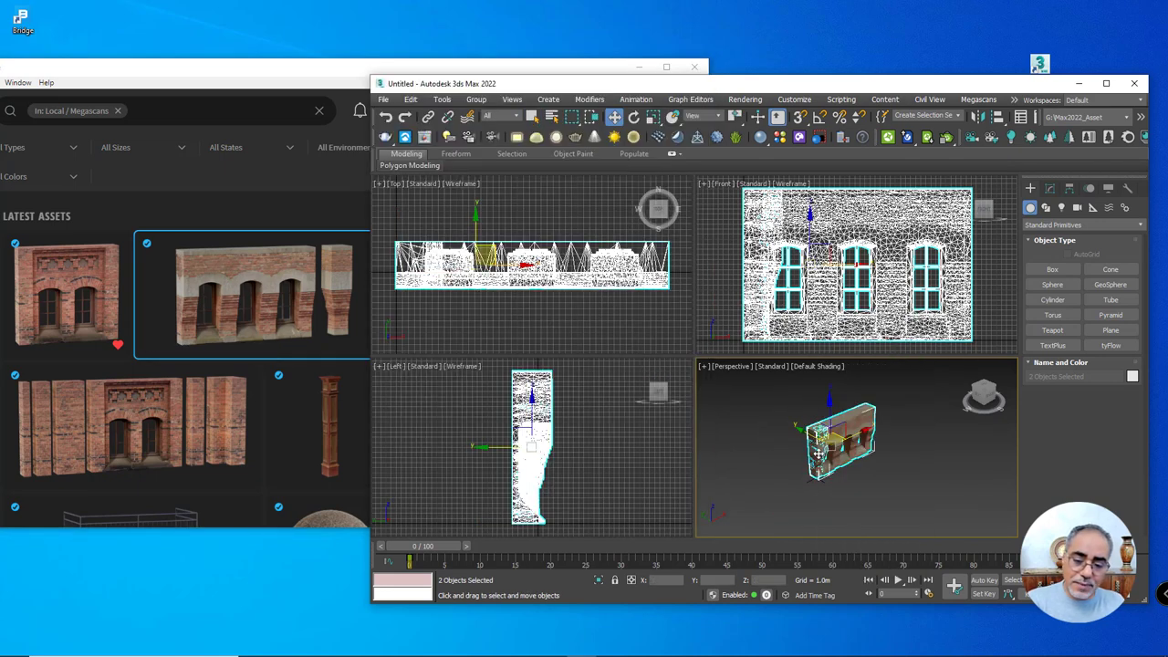
pyautogui.click(819, 453)
pyautogui.moveTo(819, 453); pyautogui.dragTo(847, 479)
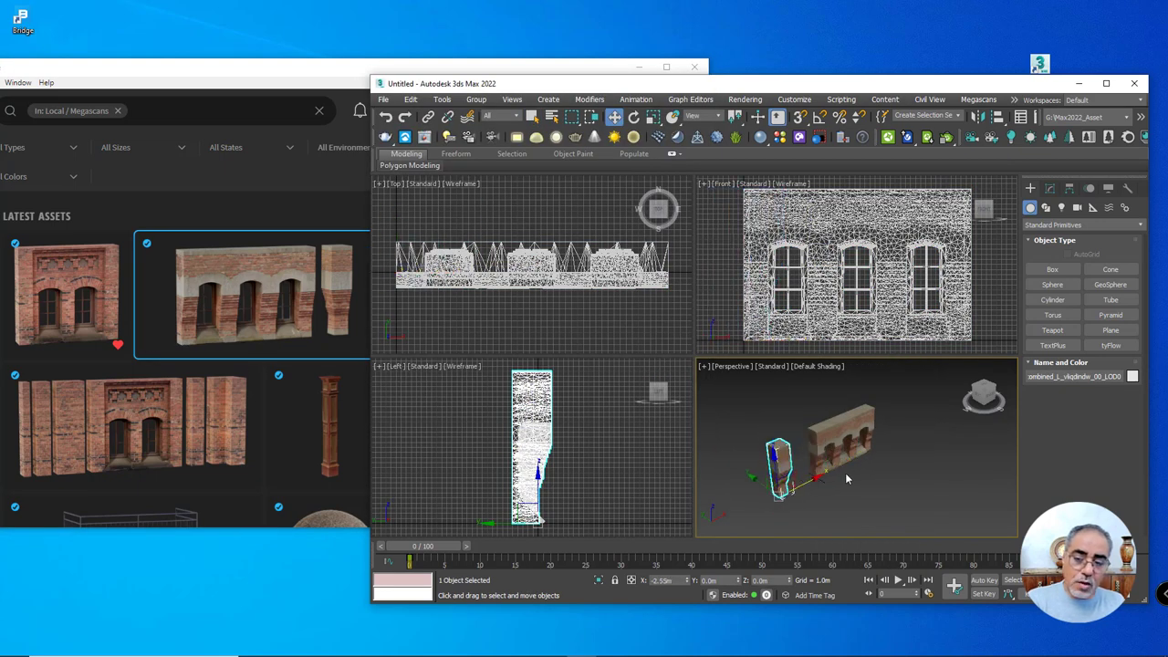
# - Draw a large ground plane, Plane001, under the facade, then open Gravel Road's details in Bridge
pyautogui.click(846, 479)
pyautogui.click(1110, 329)
pyautogui.moveTo(856, 394); pyautogui.dragTo(790, 551)
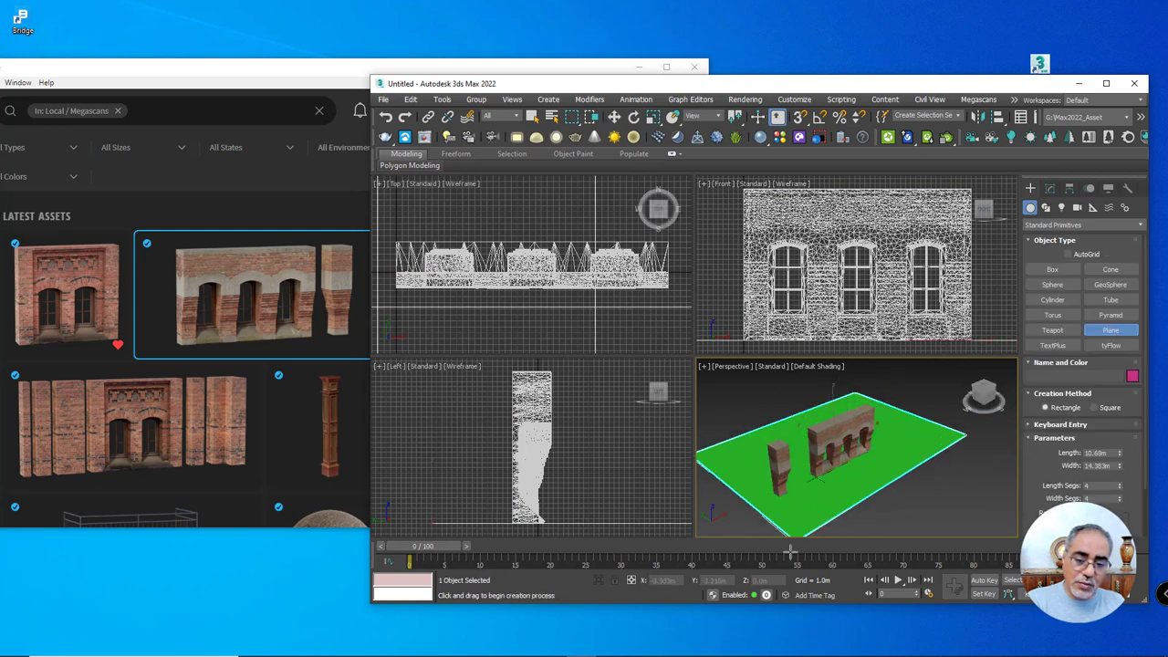
pyautogui.press('w')
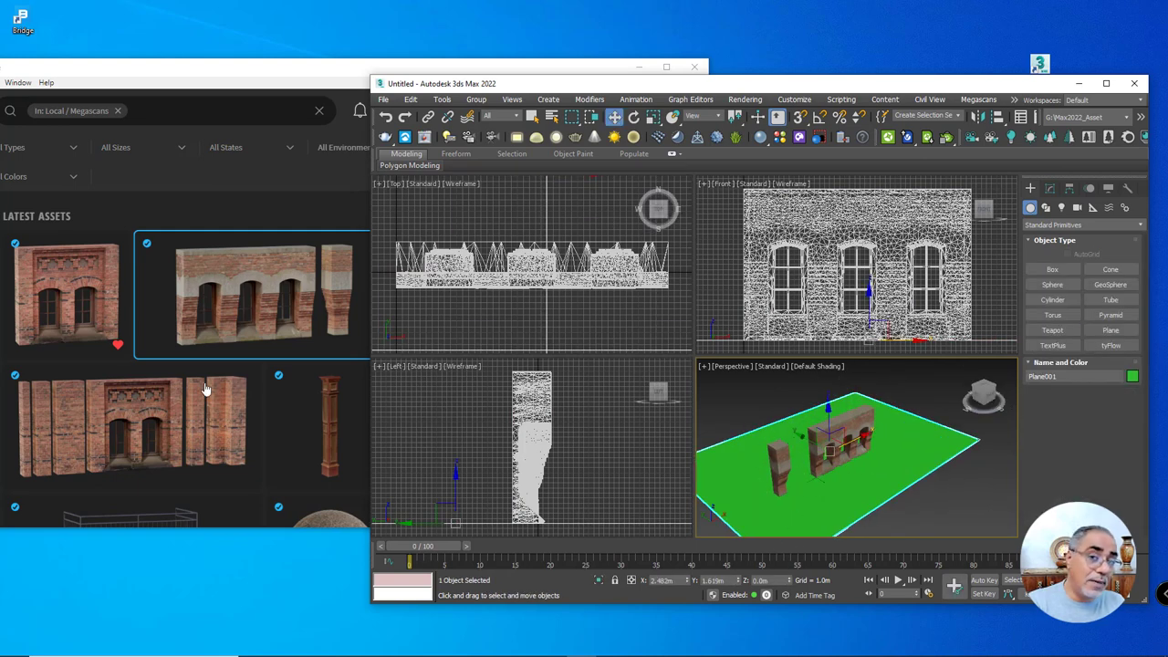
pyautogui.scroll(-2, 324, 367)
pyautogui.click(324, 367)
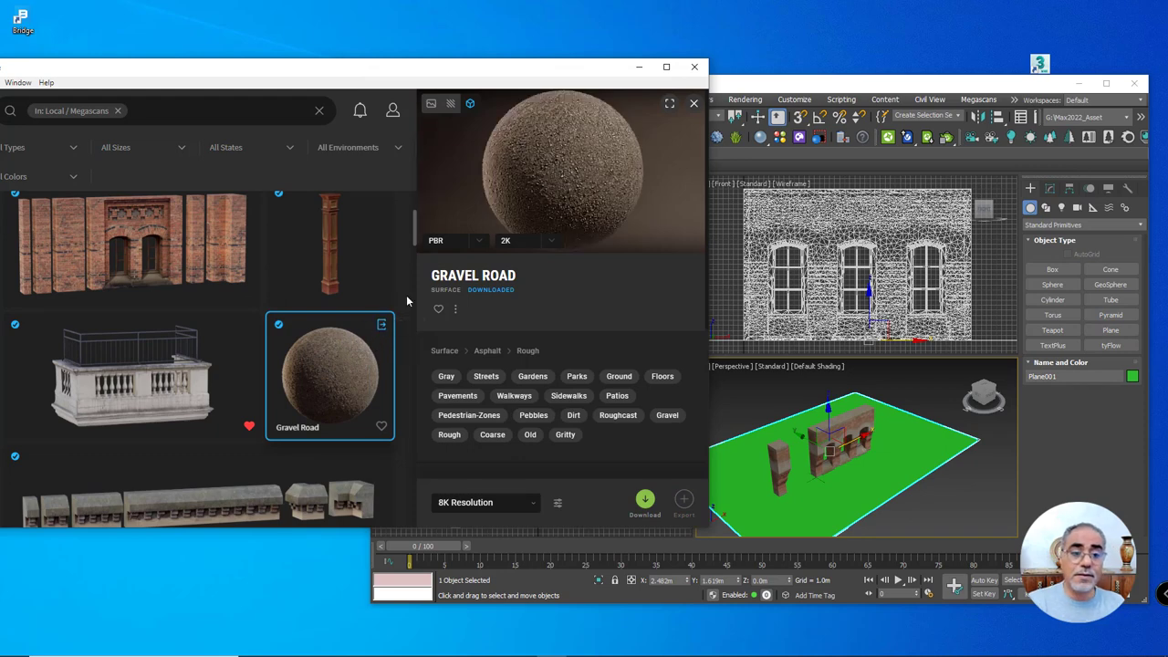
# - Leave Gravel Road's texture resolution at 2K and export it onto the 3ds Max ground plane
pyautogui.click(551, 241)
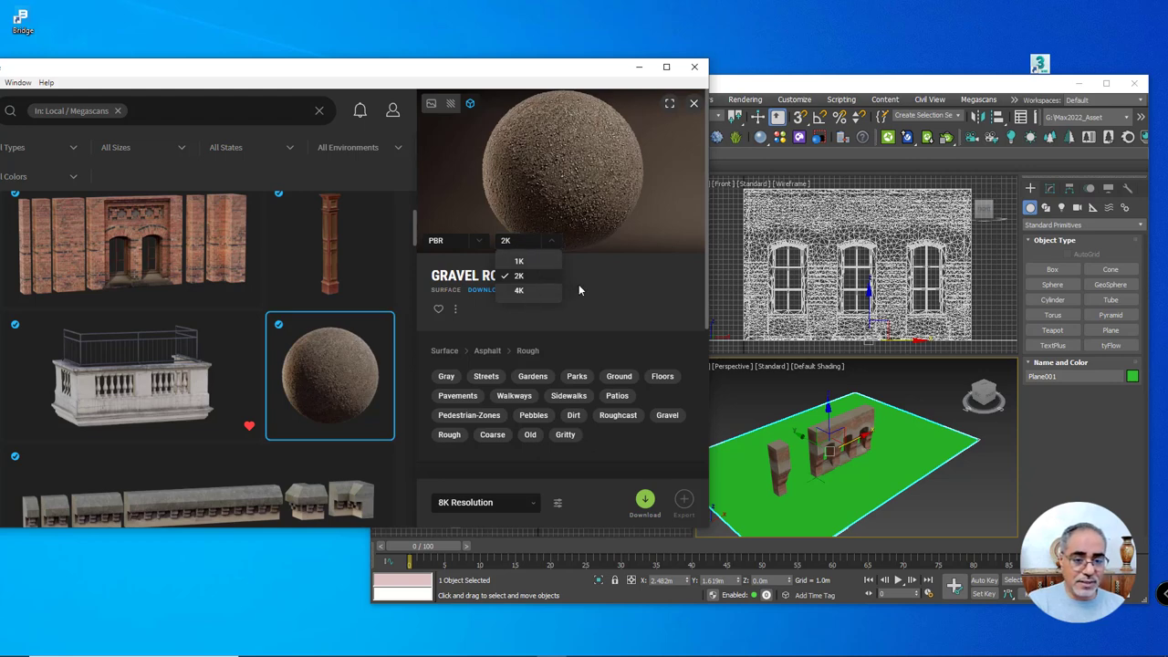
pyautogui.click(556, 271)
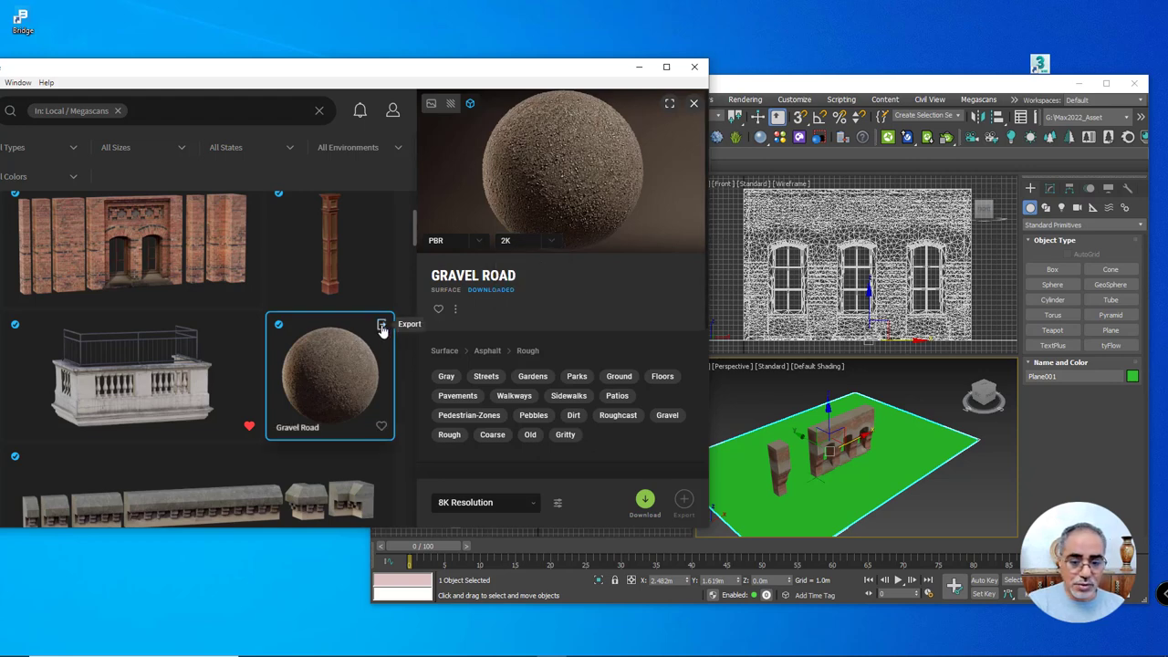
pyautogui.click(382, 328)
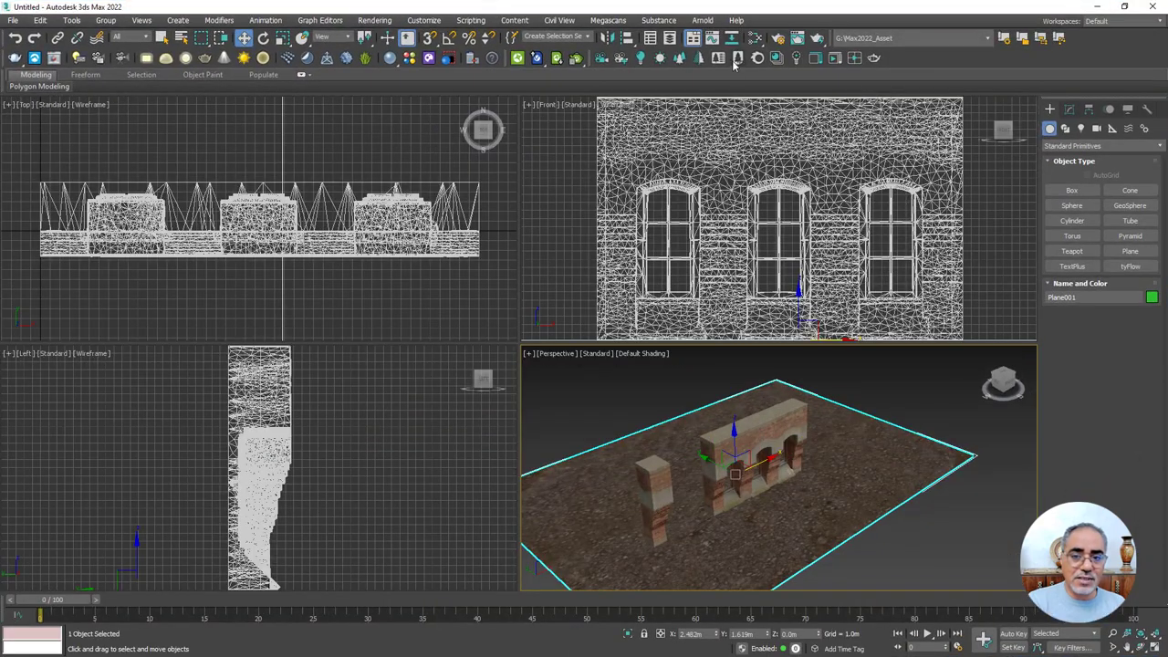
# - Pick the gravel plane's Corona material into the Slate Material Editor with the eyedropper
pyautogui.click(756, 39)
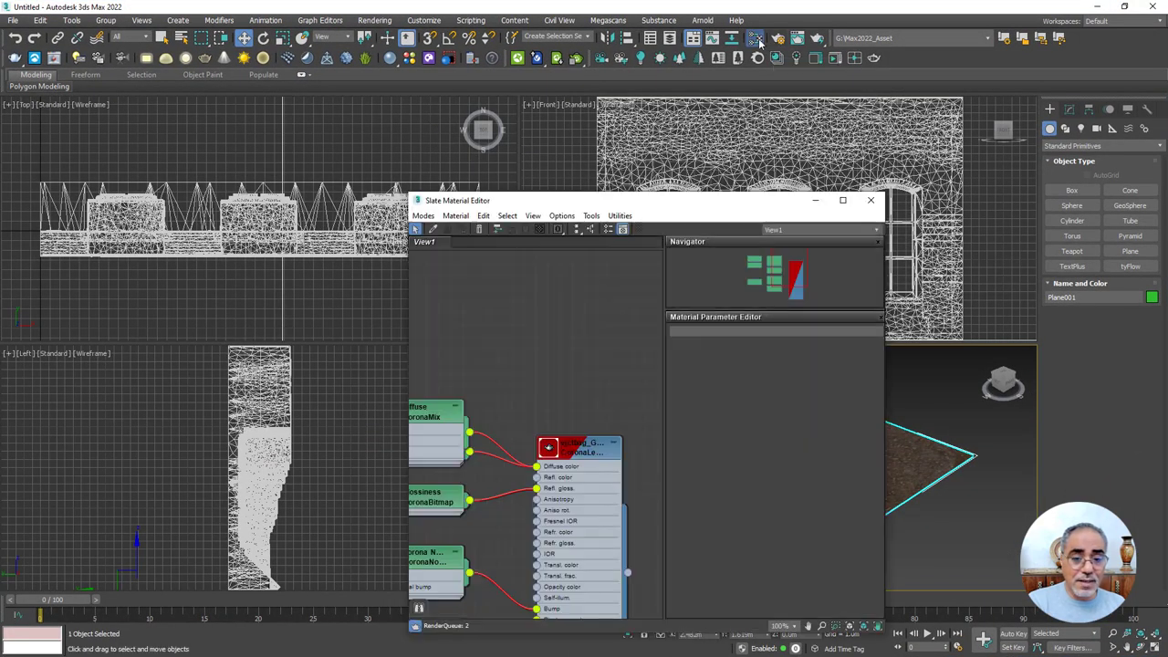
pyautogui.moveTo(652, 190); pyautogui.dragTo(947, 183)
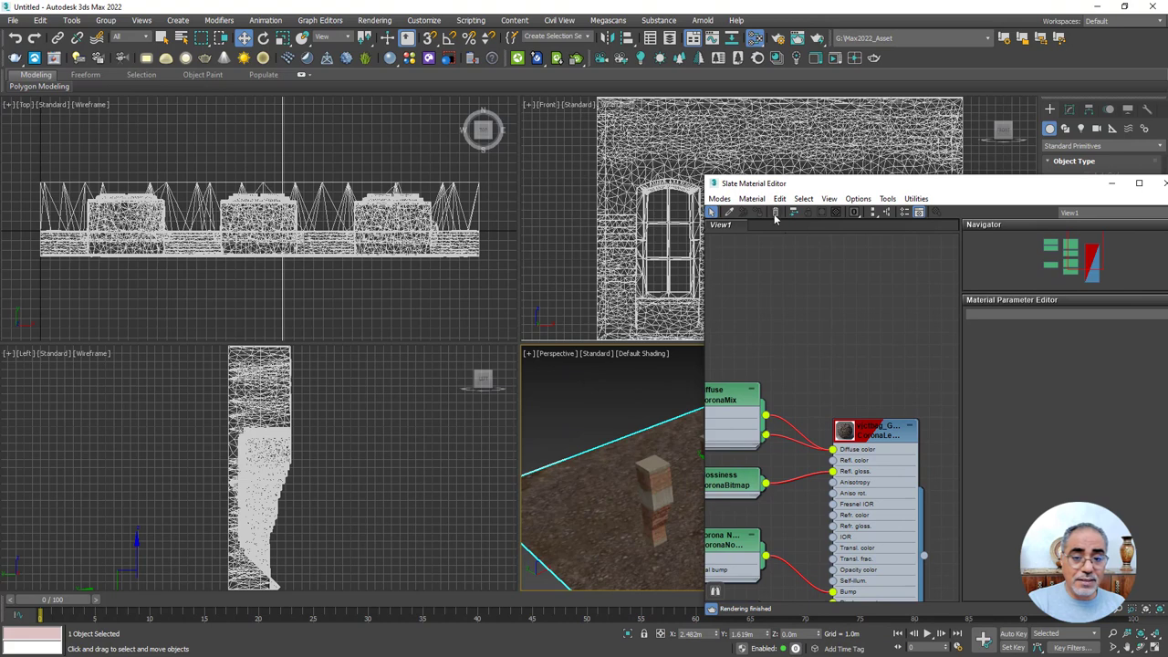
pyautogui.click(727, 212)
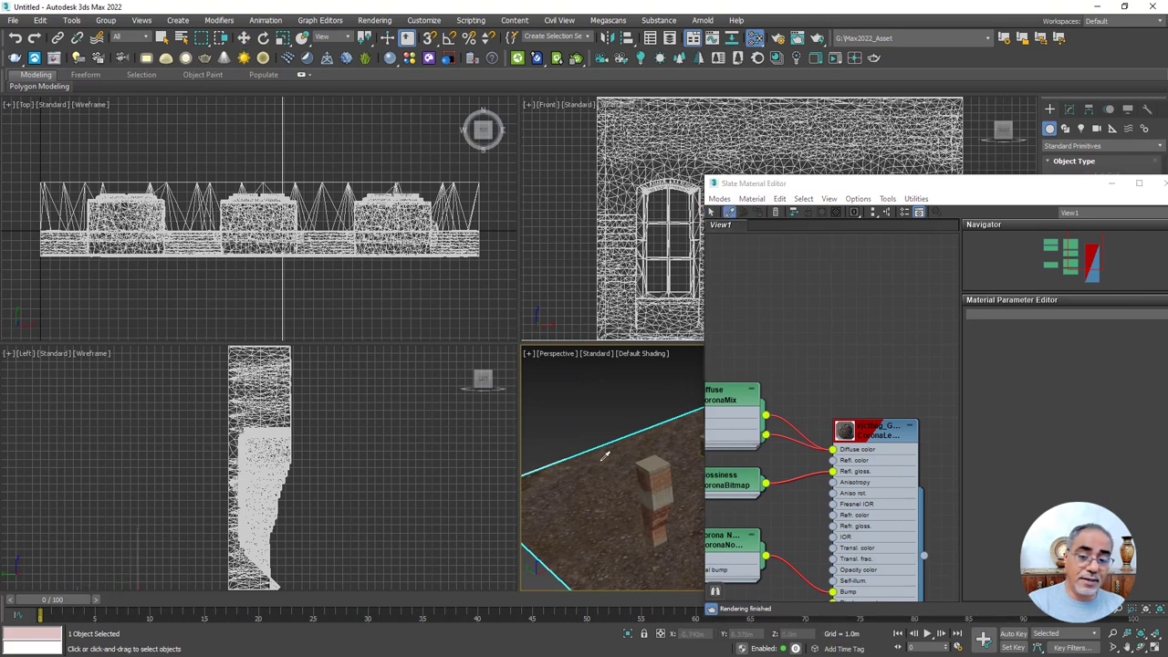
pyautogui.doubleClick(808, 300)
pyautogui.moveTo(841, 307); pyautogui.dragTo(829, 485, button='middle')
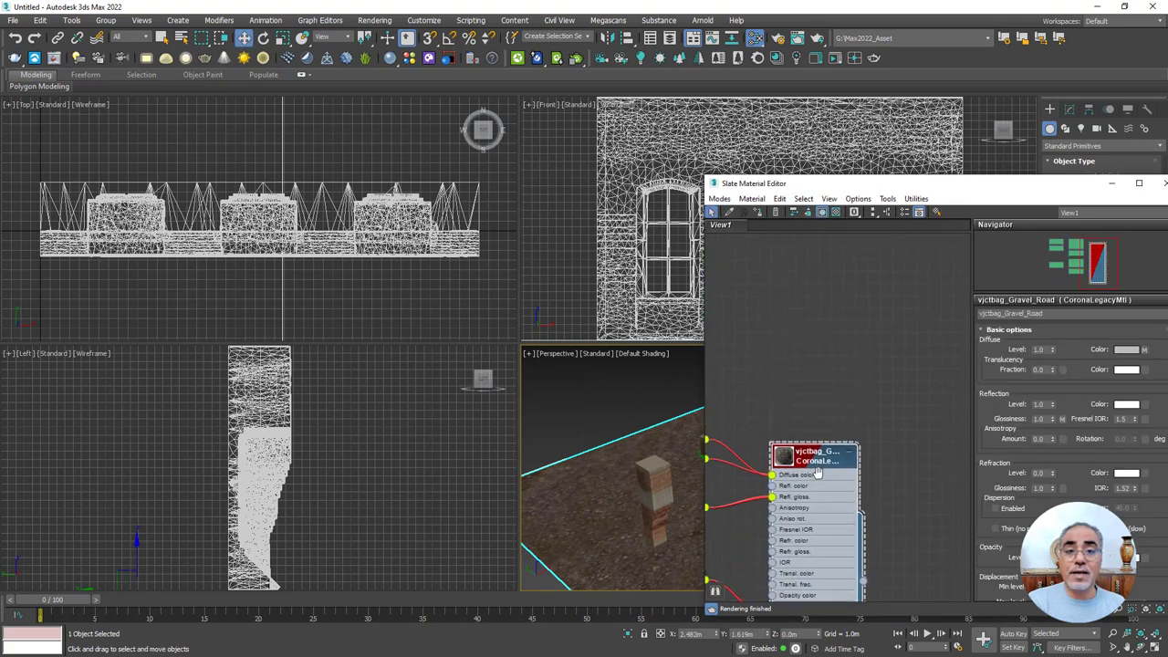
# - Pick the brick wall's Corona material, showing its diffuse, glossiness, bump and displacement maps
pyautogui.keyDown('alt'); pyautogui.moveTo(572, 432); pyautogui.dragTo(456, 422, button='middle'); pyautogui.keyUp('alt')
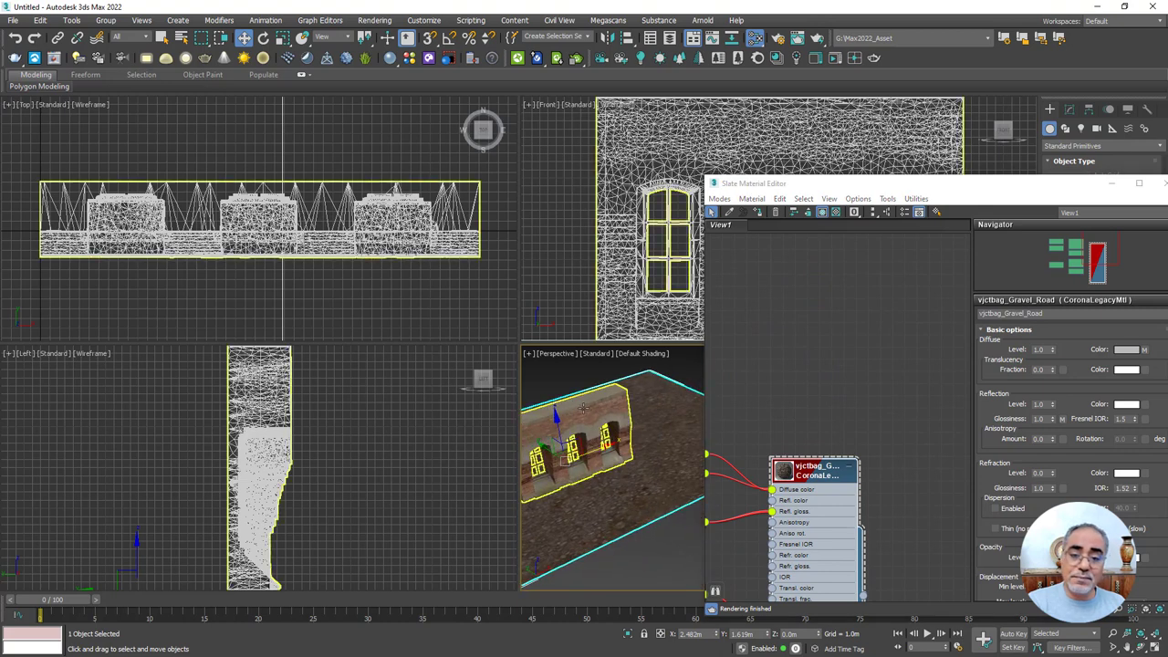
pyautogui.click(727, 212)
pyautogui.click(608, 396)
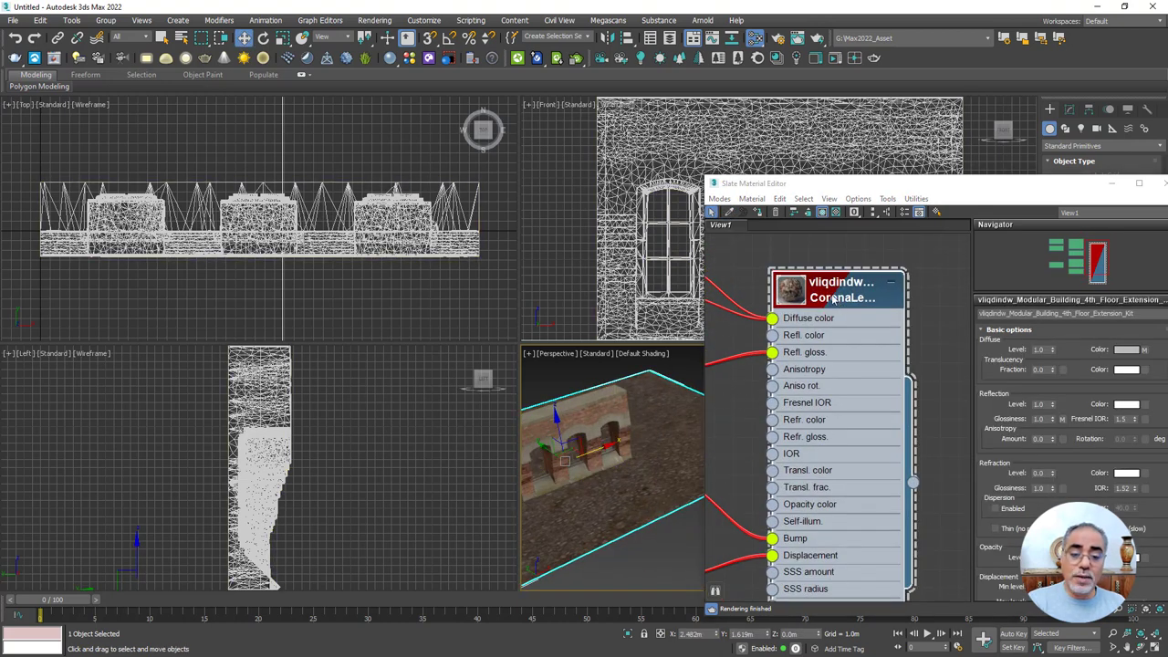
# - Reset the scene through File > Reset without saving changes
pyautogui.click(13, 21)
pyautogui.click(36, 63)
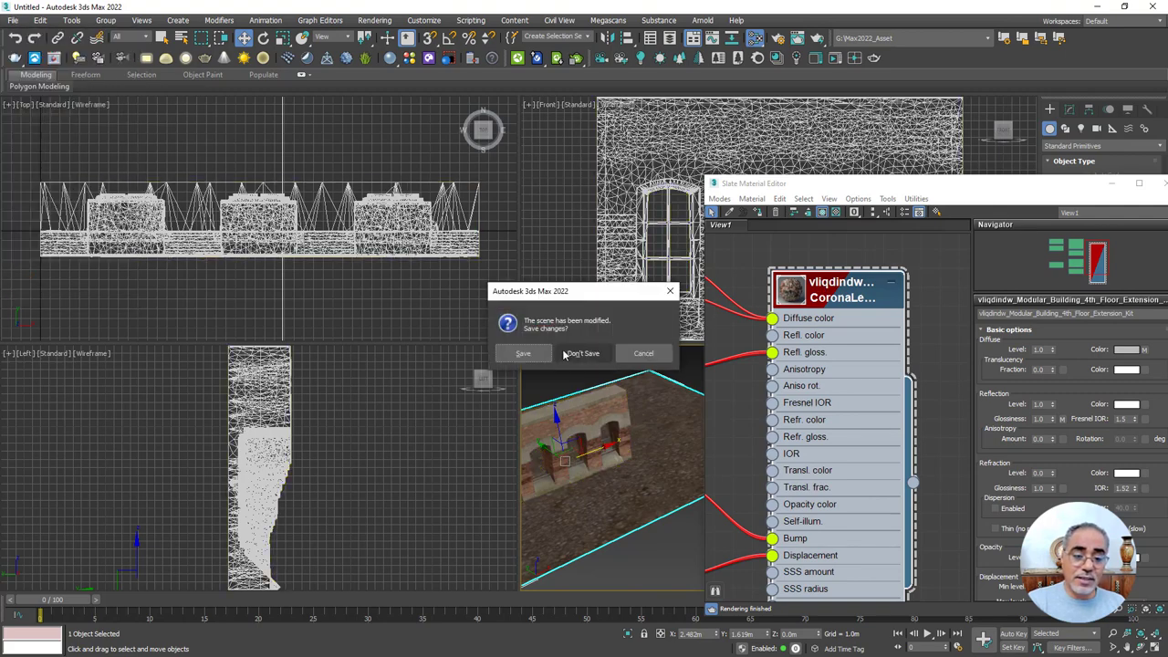
pyautogui.click(581, 353)
pyautogui.click(553, 357)
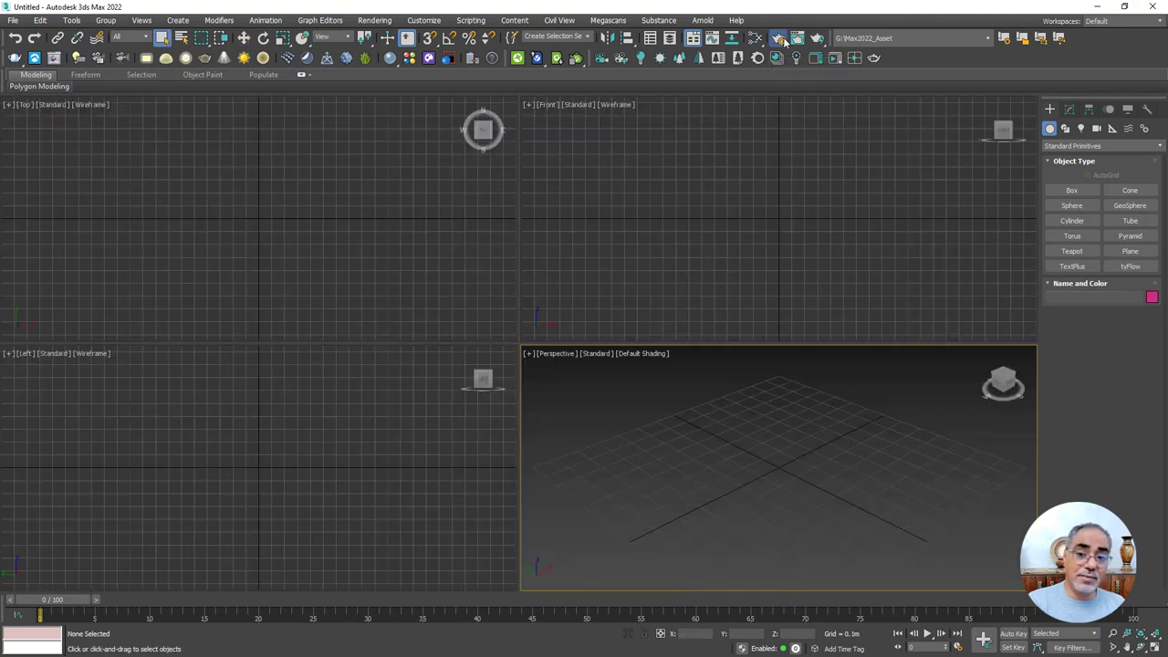
# - Set the production renderer to V-Ray 5, update 2.1 in Render Setup
pyautogui.click(697, 60)
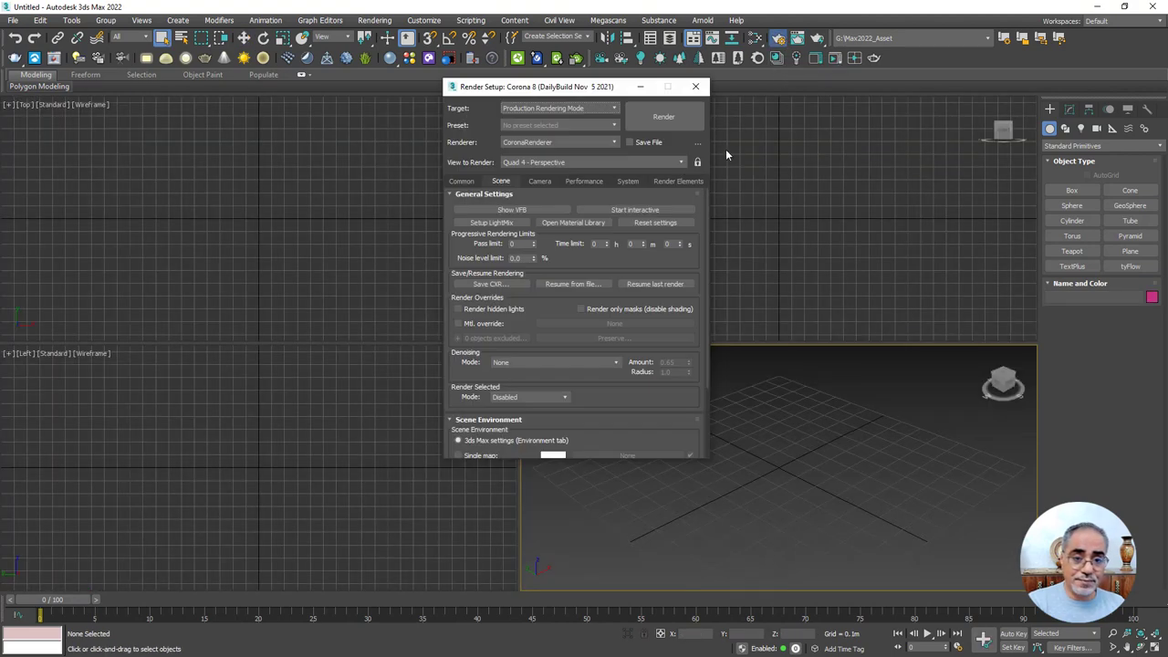
pyautogui.click(555, 144)
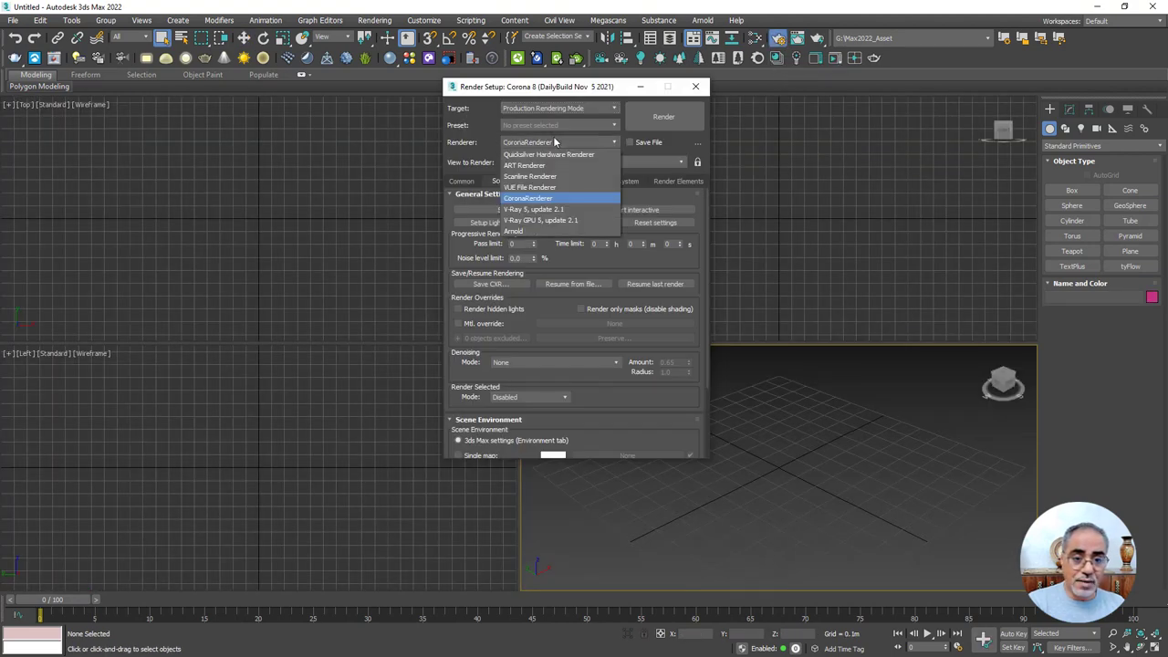
pyautogui.click(547, 209)
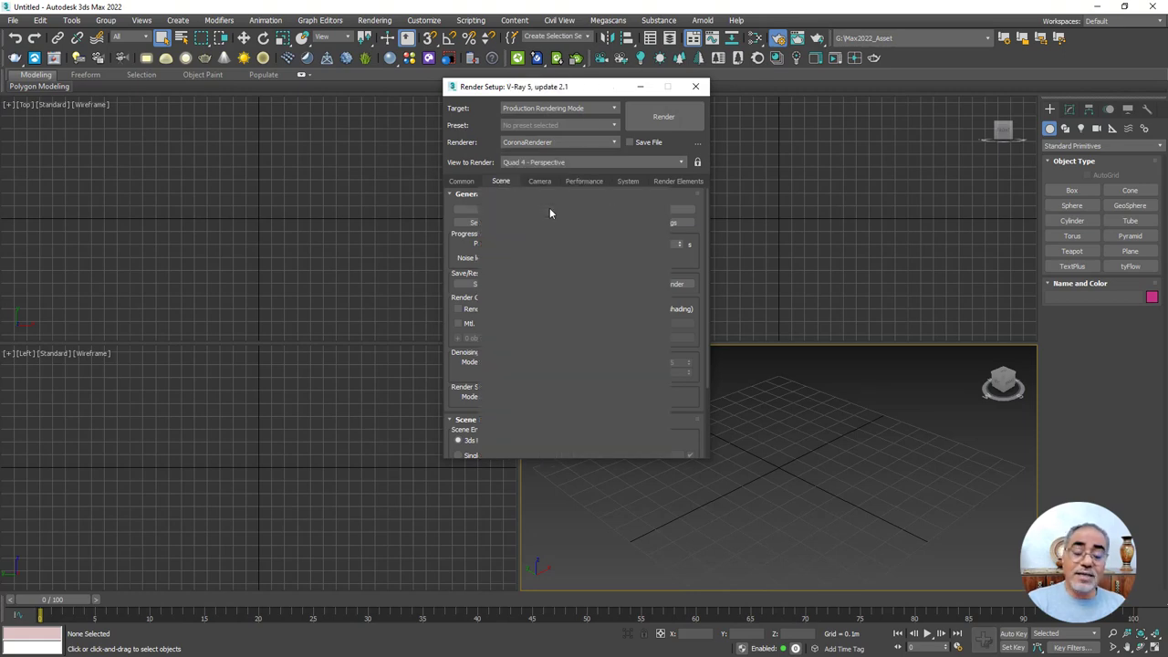
pyautogui.click(695, 85)
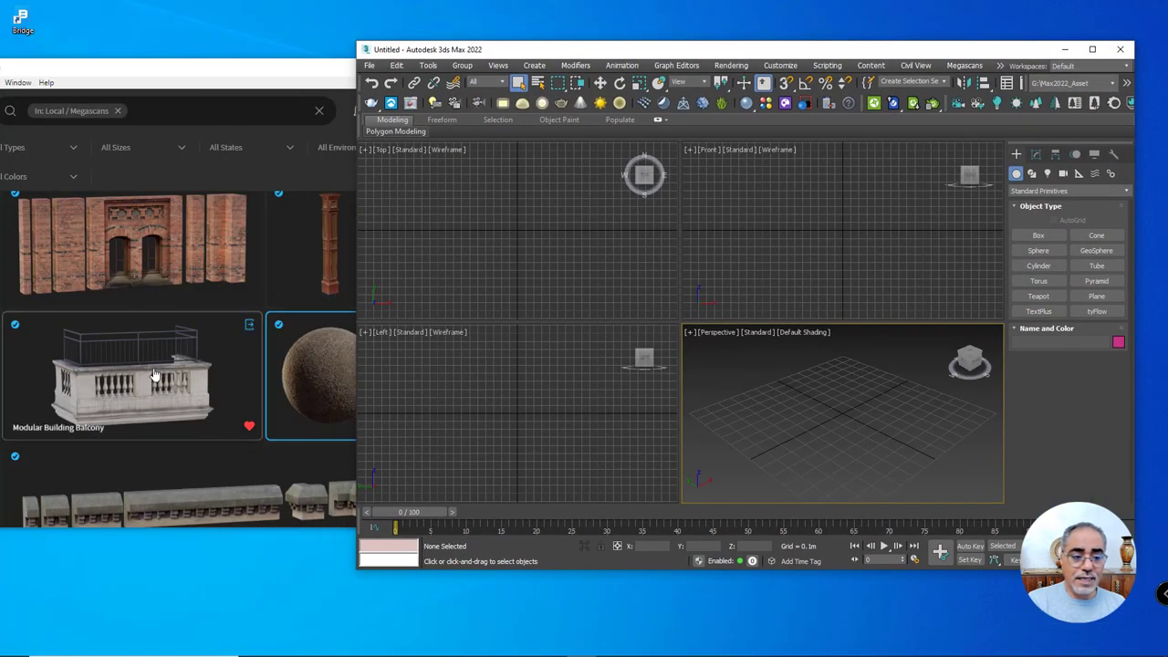
# - Export the Modular Building Balcony from Bridge to 3ds Max
pyautogui.click(155, 374)
pyautogui.click(155, 374)
pyautogui.click(799, 390)
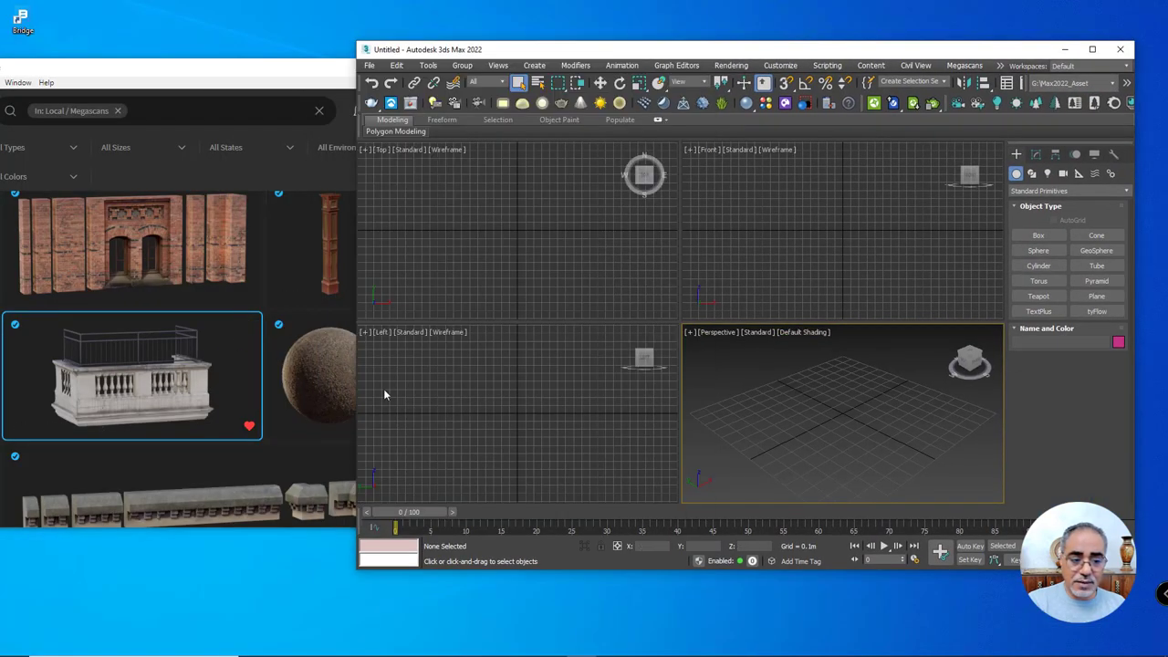
pyautogui.click(249, 324)
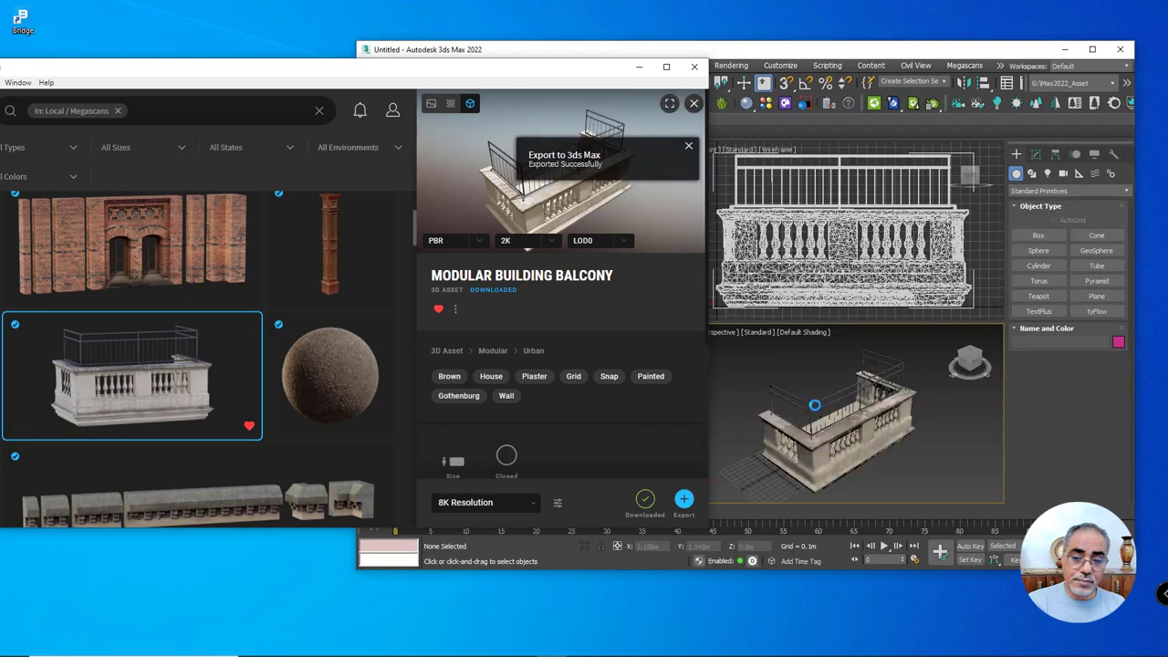
# - Draw a ground plane under the balcony and export Gravel Road onto it
pyautogui.click(1097, 295)
pyautogui.moveTo(873, 356); pyautogui.dragTo(772, 604)
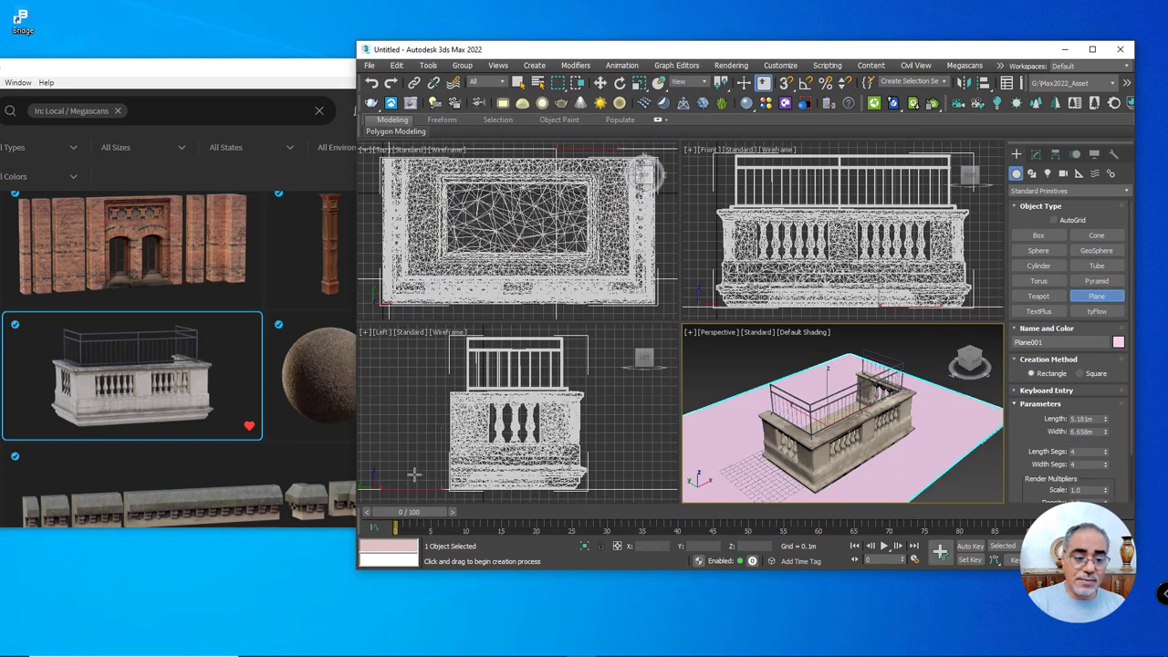
pyautogui.click(319, 390)
pyautogui.click(381, 325)
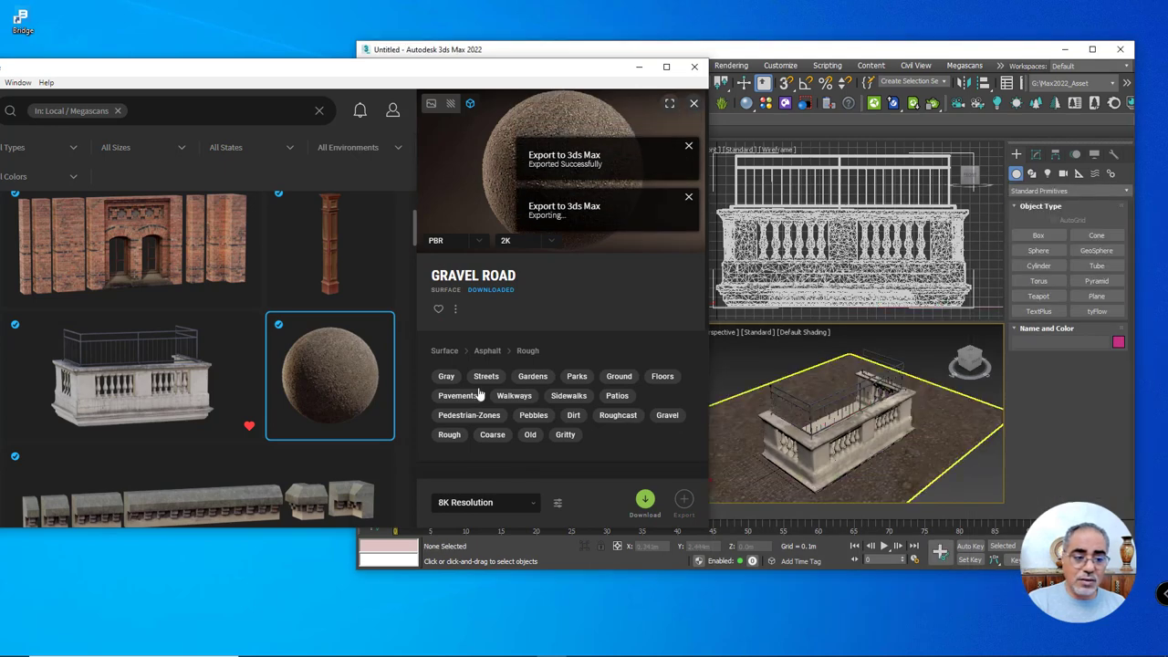
# - Export the Modular Building 3rd Floor Kit wall and maximize 3ds Max
pyautogui.scroll(-2, 217, 377)
pyautogui.scroll(1, 217, 377)
pyautogui.scroll(4, 223, 351)
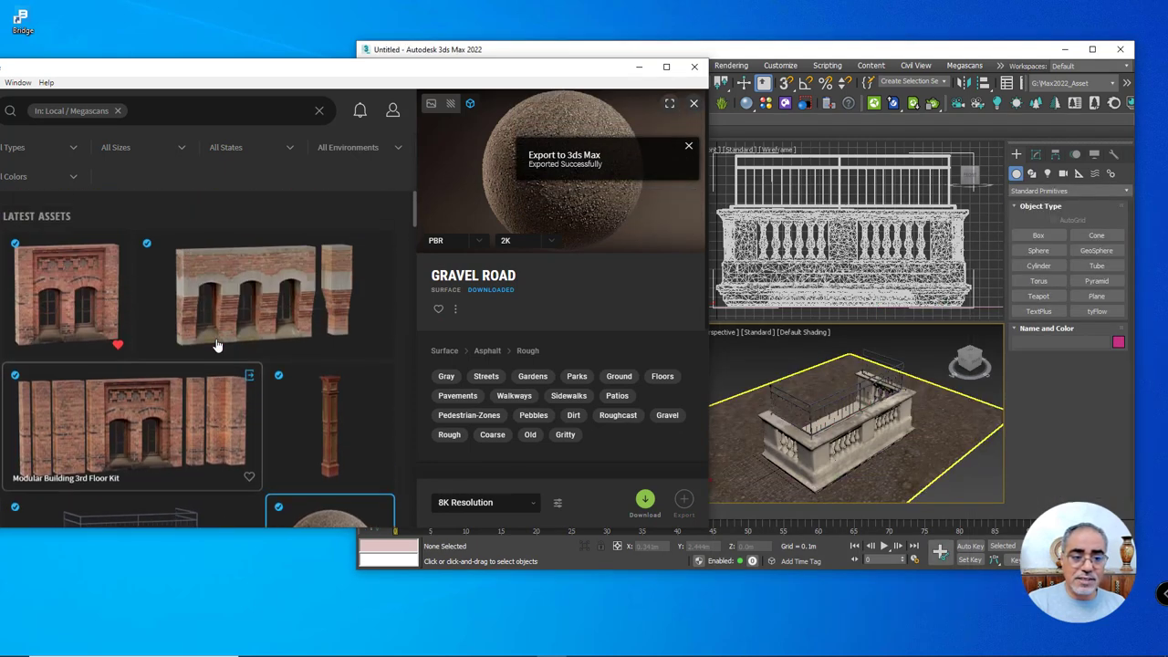
pyautogui.click(381, 243)
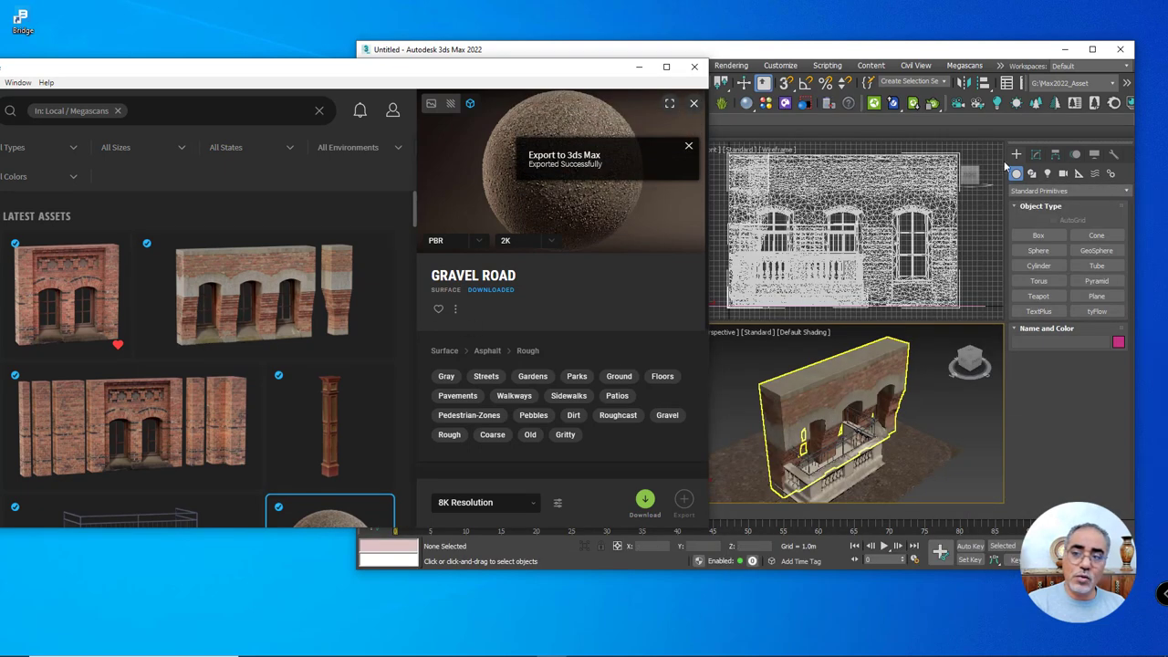
pyautogui.click(1091, 50)
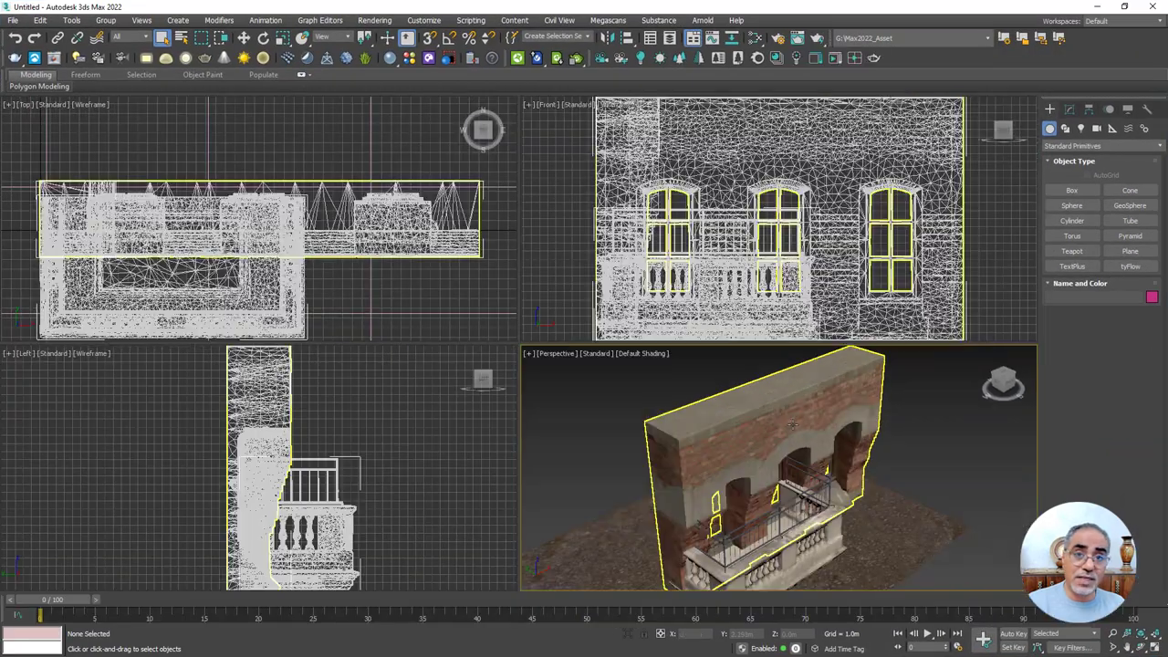
# - Align the brick wall's X position to the ground plane
pyautogui.hotkey('alt', 'w')
pyautogui.moveTo(790, 422)
pyautogui.keyDown('alt'); pyautogui.mouseDown(button='middle')
pyautogui.moveTo(636, 426)
pyautogui.moveTo(670, 374)
pyautogui.moveTo(734, 69)
pyautogui.mouseUp(button='middle'); pyautogui.keyUp('alt')
pyautogui.rightClick(670, 374)
pyautogui.click(684, 378)
pyautogui.click(639, 365)
pyautogui.click(627, 37)
pyautogui.click(639, 431)
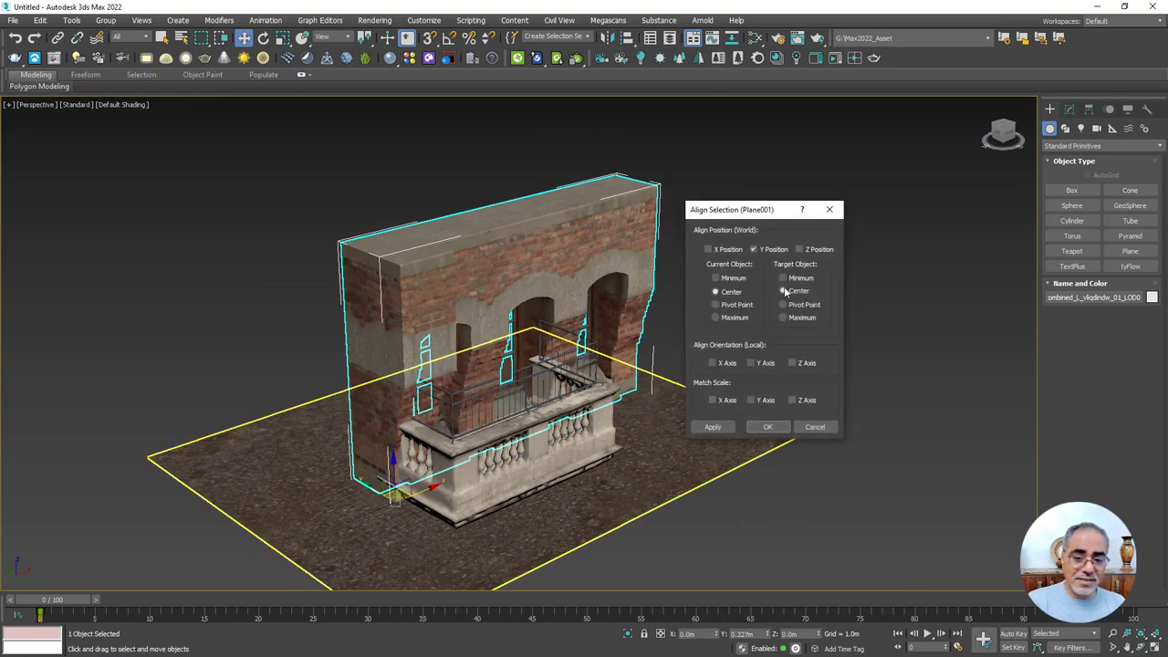
pyautogui.click(726, 249)
pyautogui.click(764, 426)
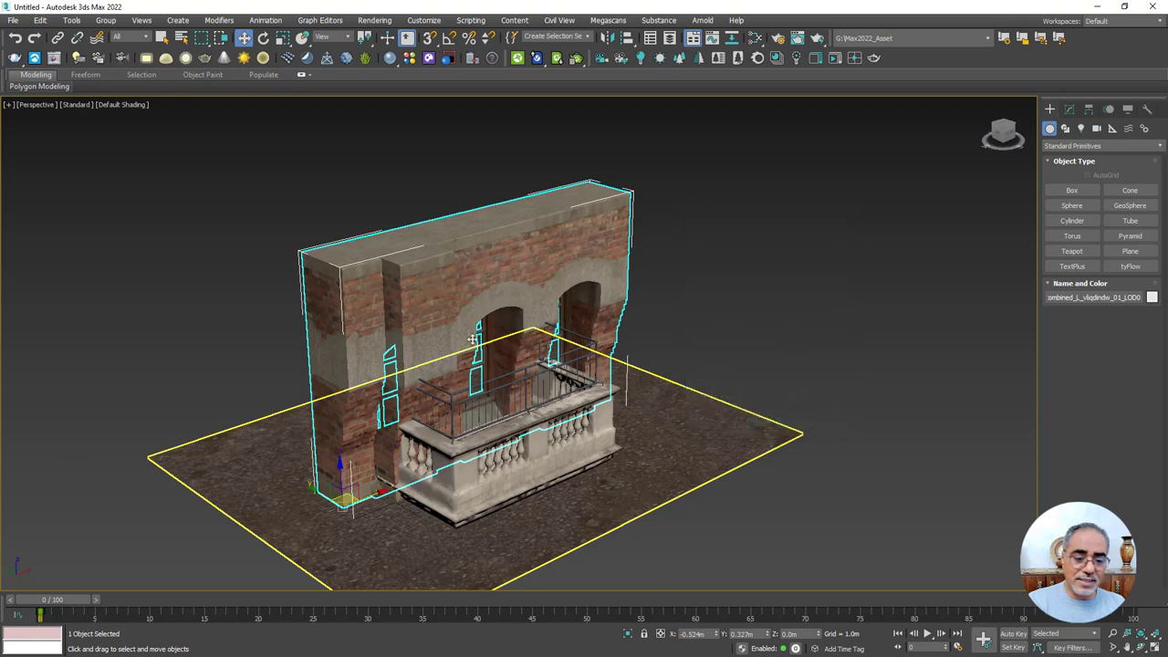
# - Move the balcony toward the wall and shift the front pillar far left
pyautogui.click(416, 490)
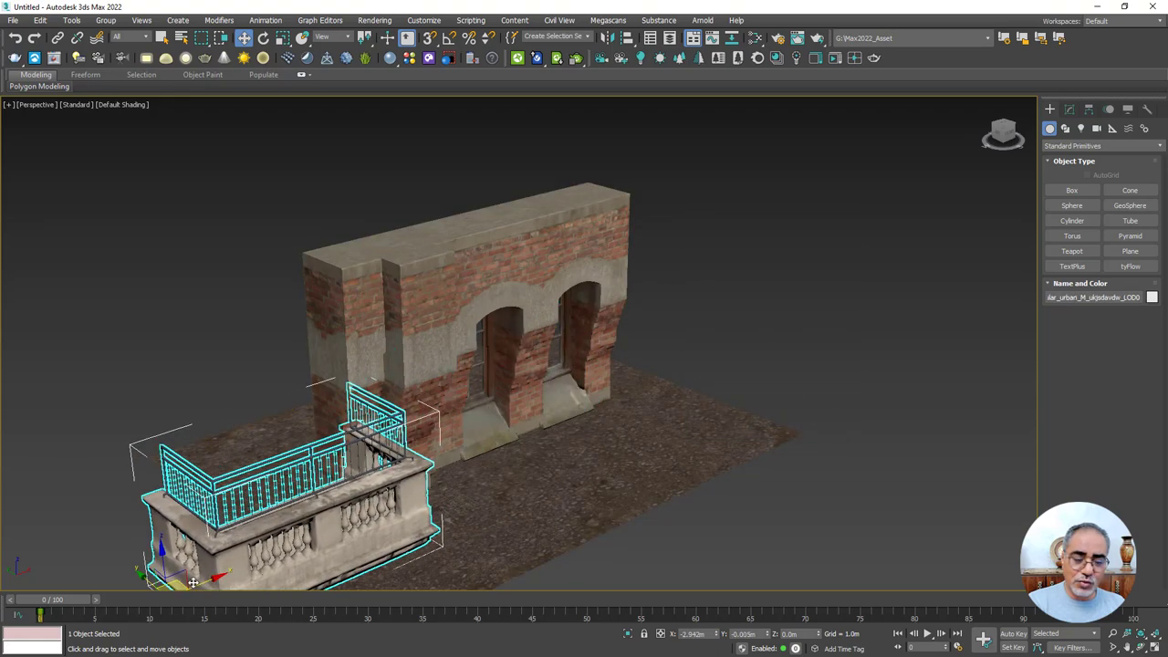
pyautogui.moveTo(416, 490); pyautogui.dragTo(566, 500)
pyautogui.click(403, 480)
pyautogui.moveTo(403, 480); pyautogui.dragTo(81, 507)
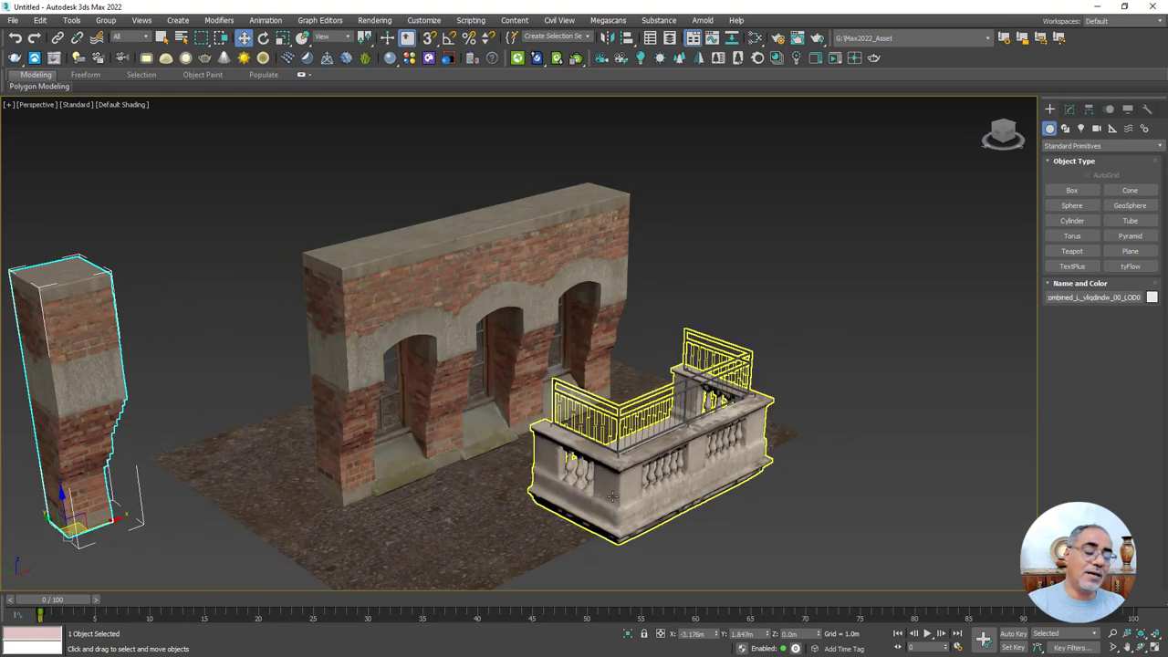
# - Align the balcony to the wall: Z Minimum-to-Maximum, then X Minimum-to-Minimum
pyautogui.click(694, 374)
pyautogui.click(629, 38)
pyautogui.click(575, 251)
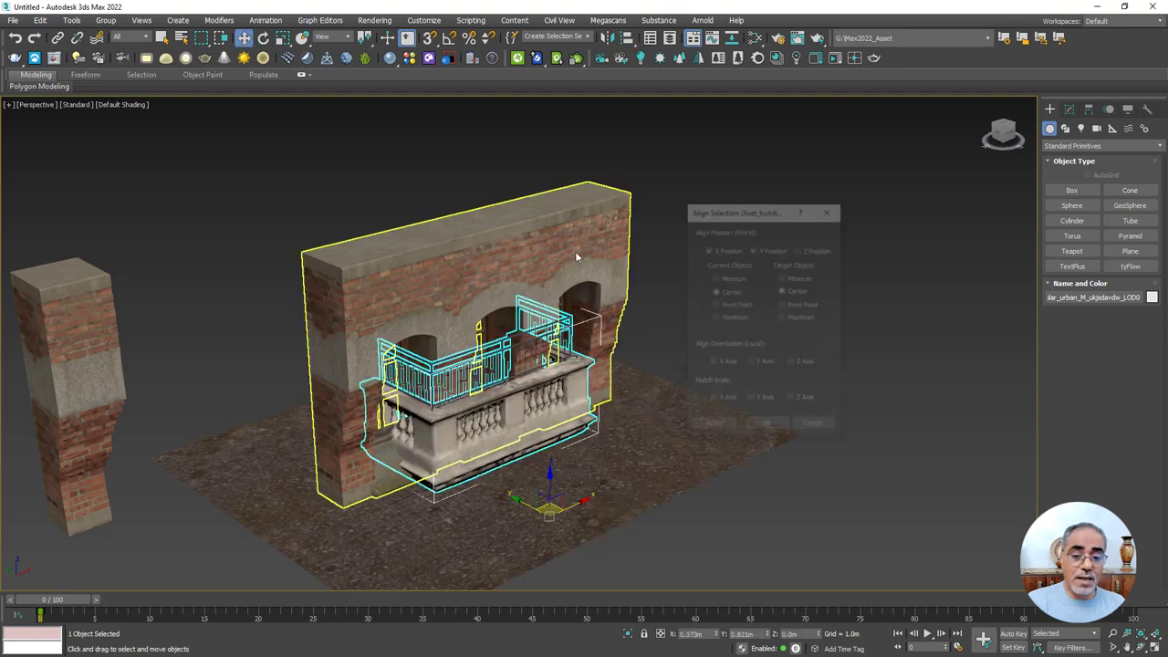
pyautogui.click(722, 426)
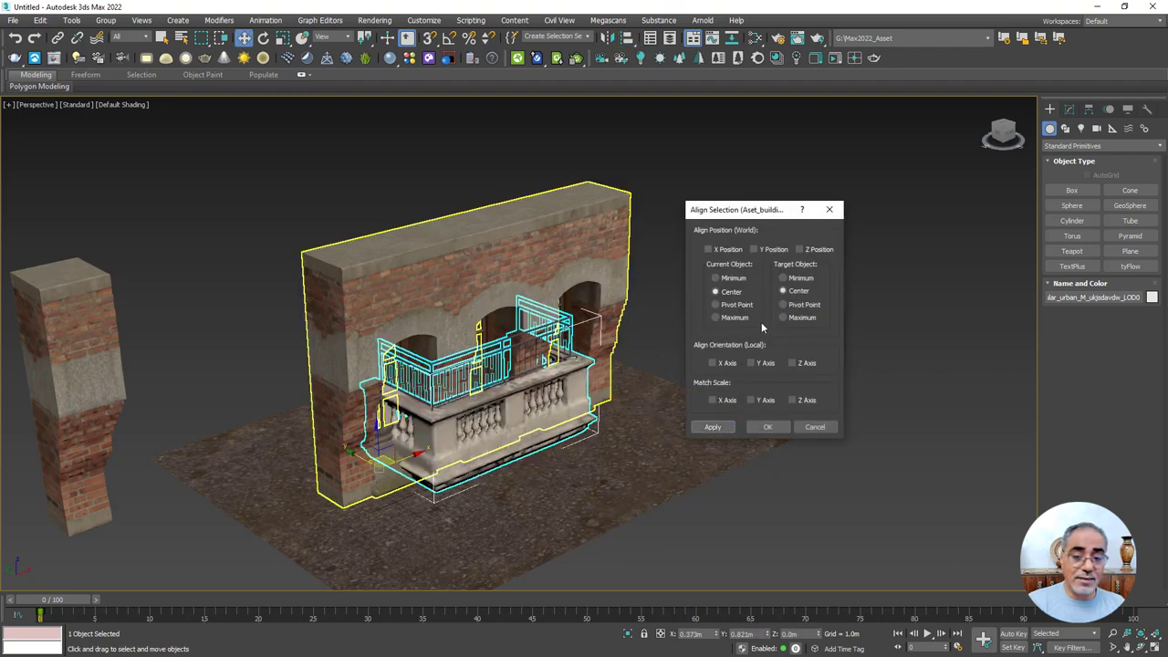
pyautogui.click(801, 249)
pyautogui.click(729, 278)
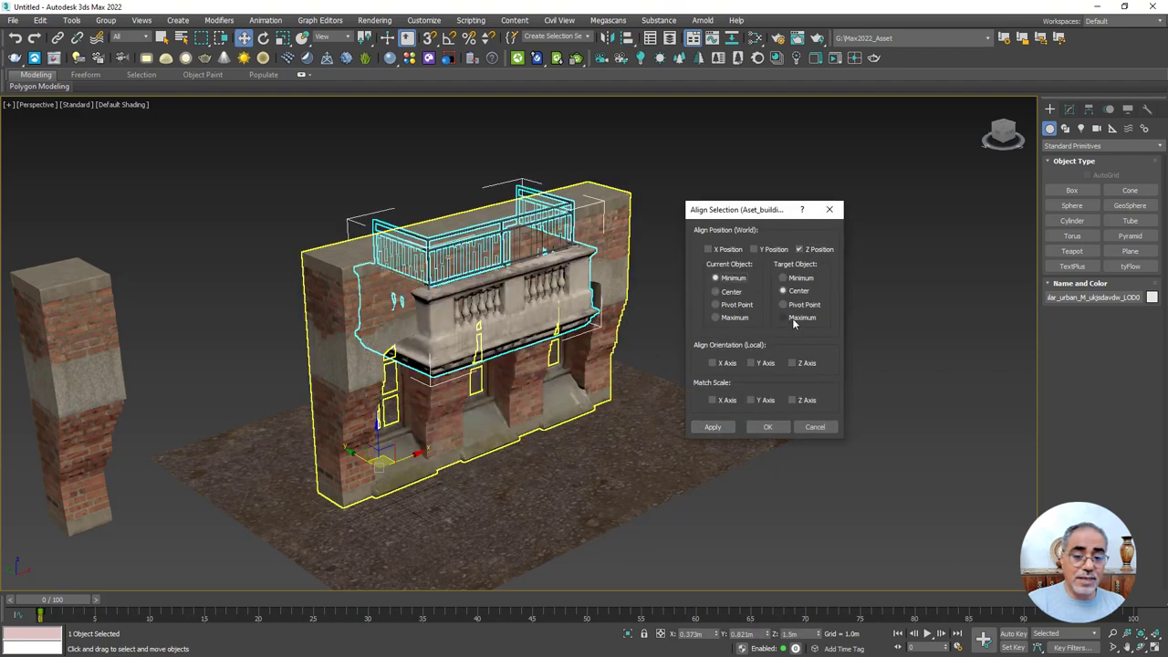
pyautogui.click(793, 317)
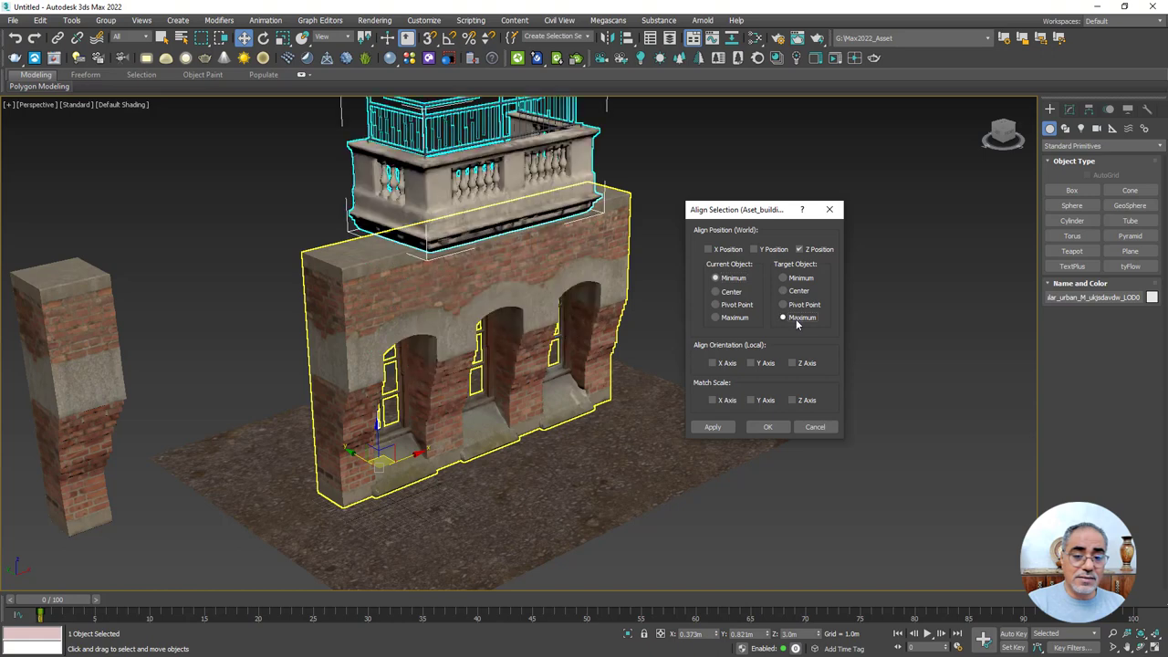
pyautogui.click(716, 427)
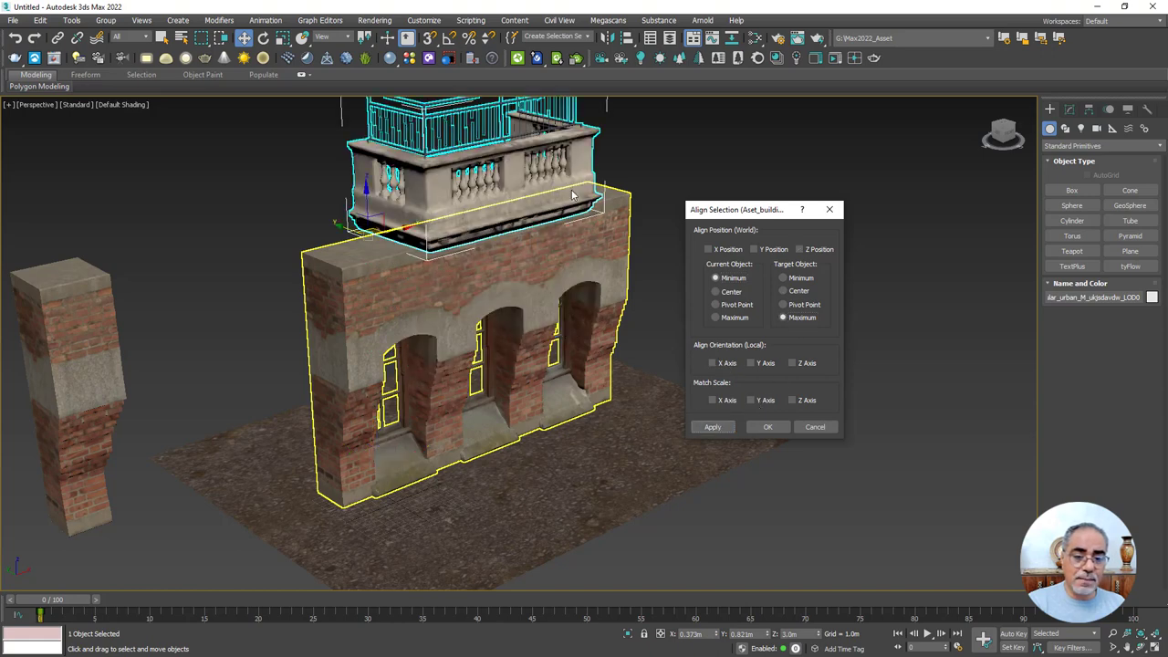
pyautogui.click(708, 249)
pyautogui.click(792, 280)
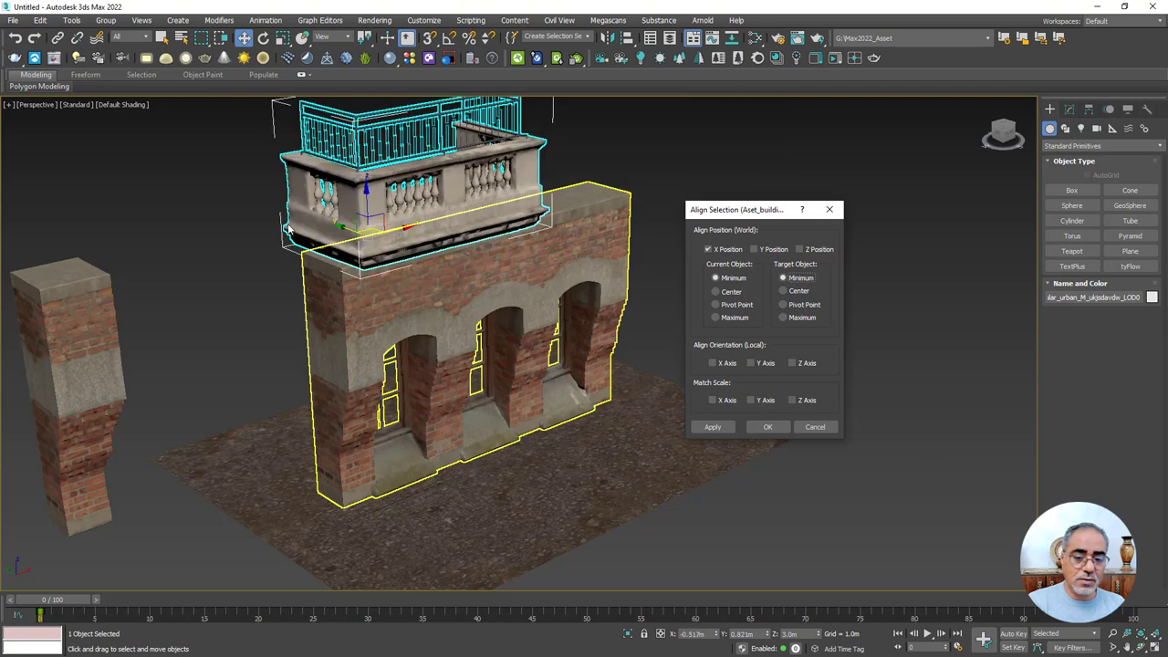
pyautogui.click(767, 427)
# - Add a Symmetry modifier to the balcony with X as the mirror axis
pyautogui.moveTo(623, 322)
pyautogui.keyDown('alt'); pyautogui.mouseDown(button='middle')
pyautogui.moveTo(586, 322)
pyautogui.moveTo(611, 344)
pyautogui.mouseUp(button='middle'); pyautogui.keyUp('alt')
pyautogui.write('x')
pyautogui.write('sy')
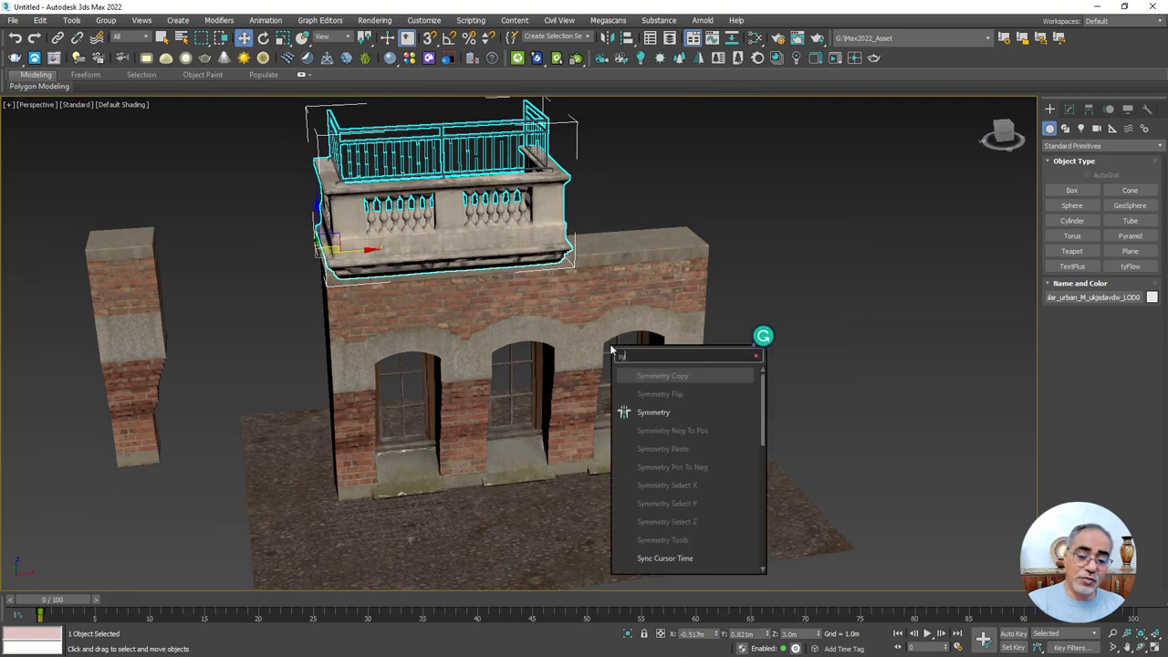
pyautogui.click(658, 414)
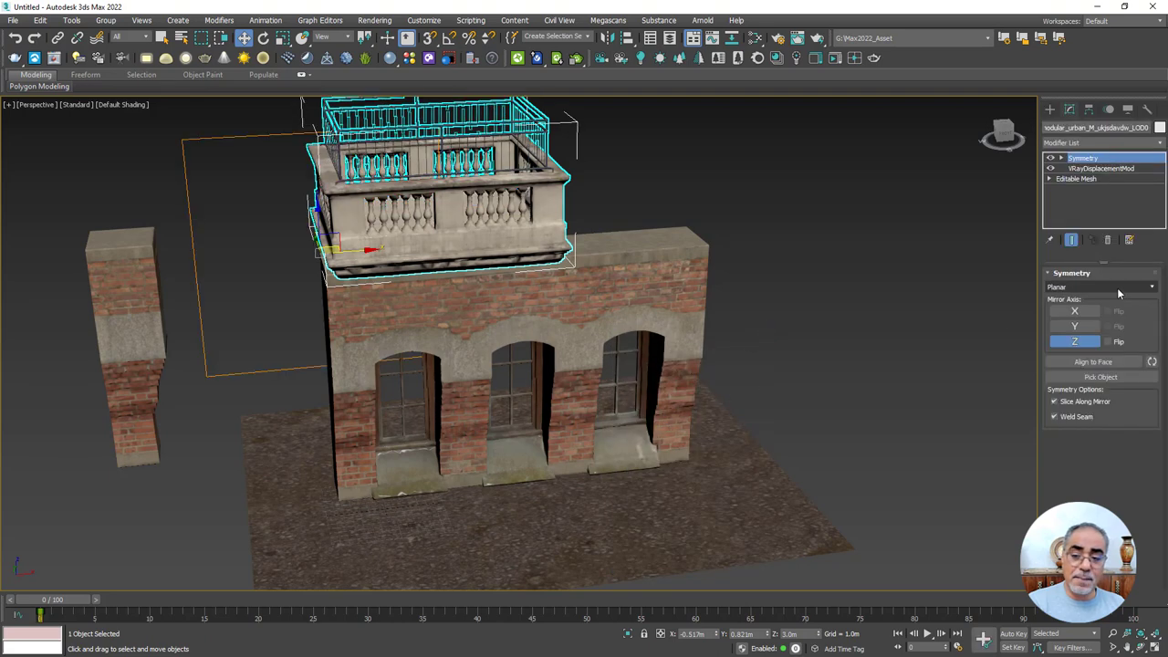
pyautogui.click(1074, 312)
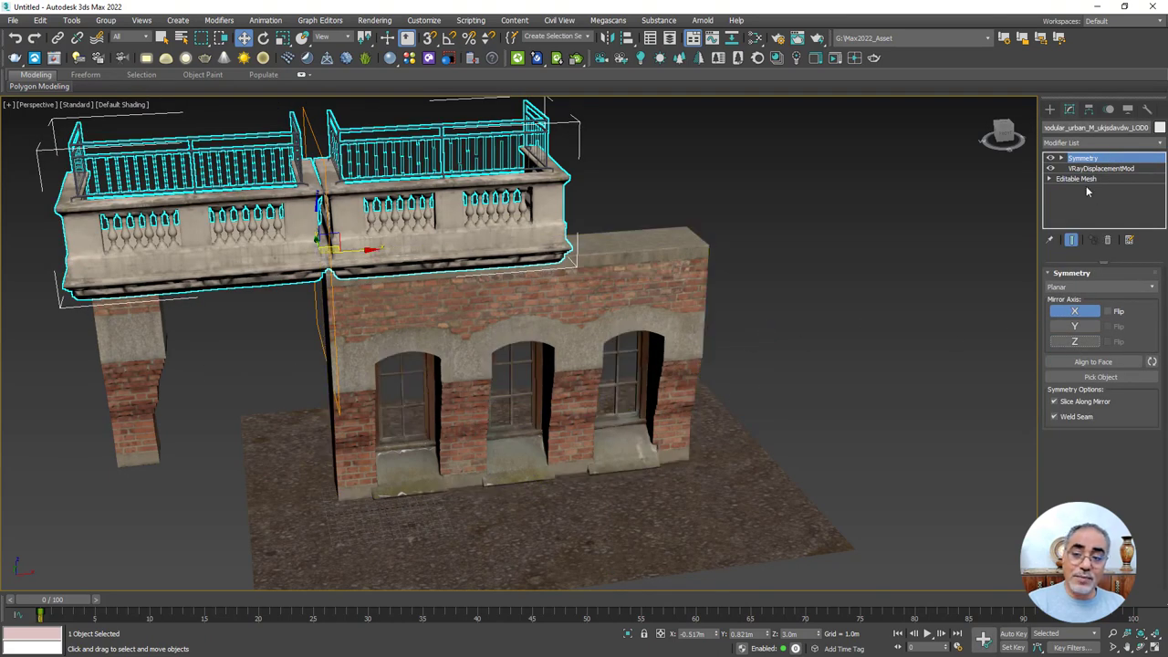
# - Flip the symmetry and move its Mirror plane to the wall's centre
pyautogui.click(1061, 159)
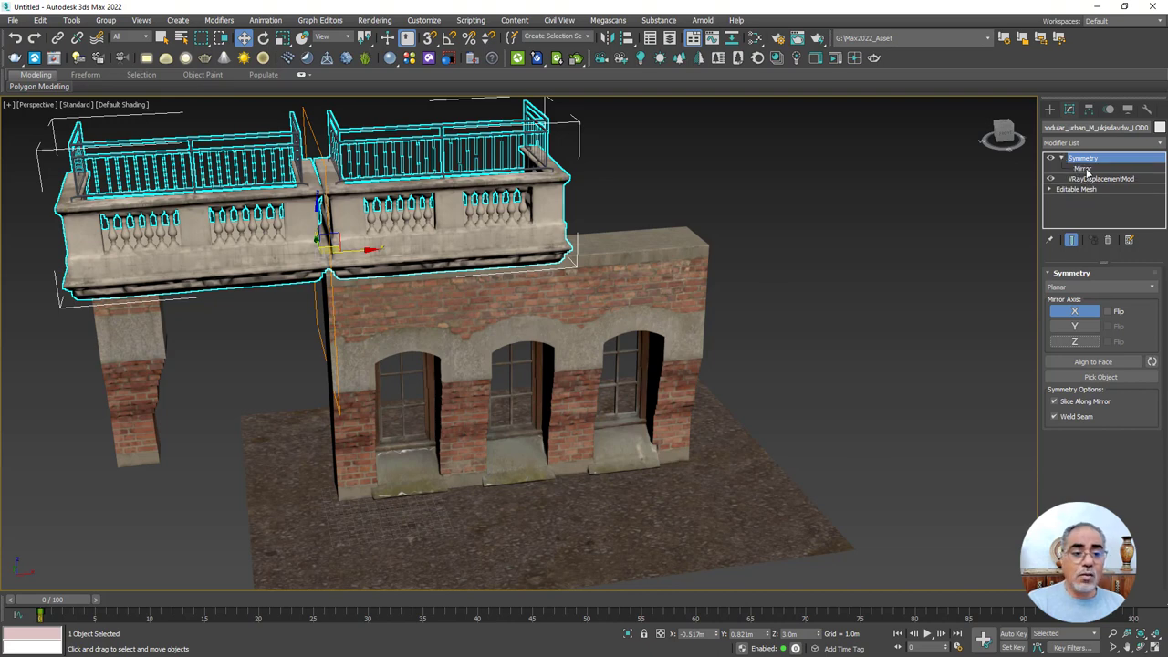
pyautogui.click(1083, 169)
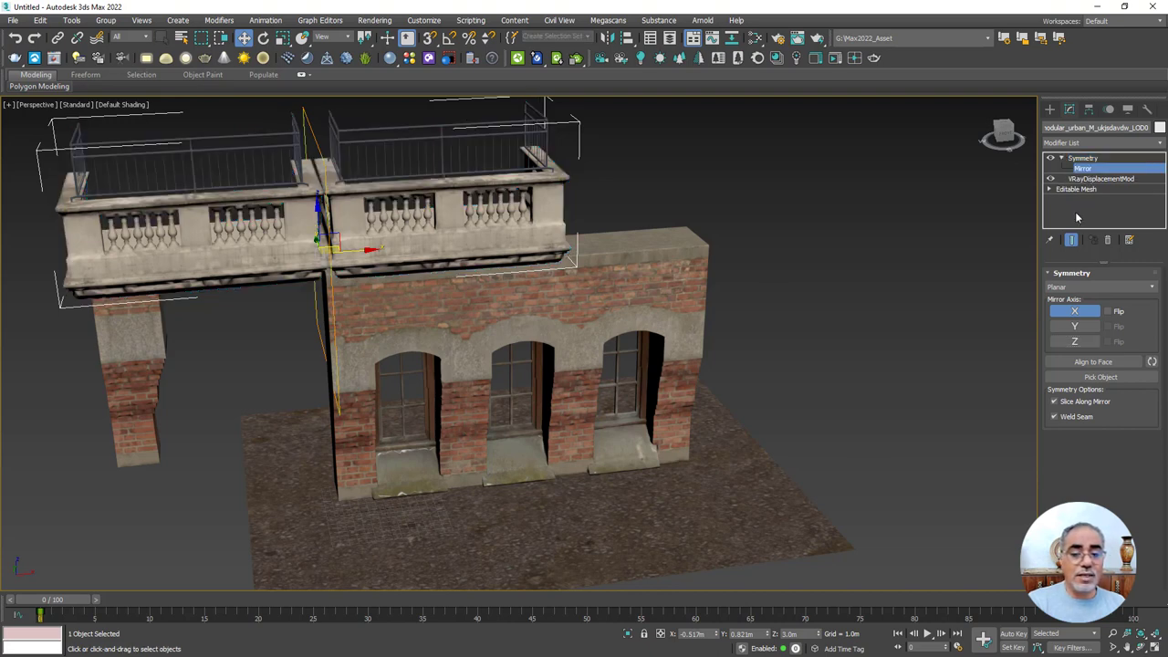
pyautogui.click(1107, 311)
pyautogui.moveTo(360, 264); pyautogui.dragTo(542, 249)
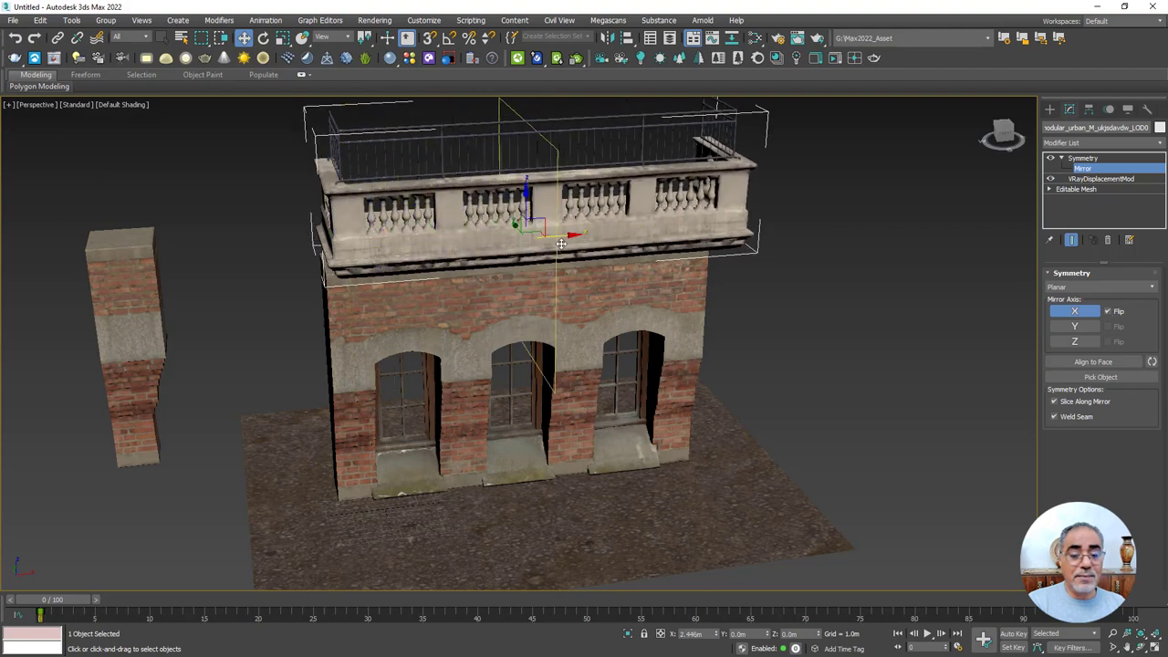
pyautogui.keyDown('alt'); pyautogui.moveTo(542, 249); pyautogui.dragTo(576, 261, button='middle'); pyautogui.keyUp('alt')
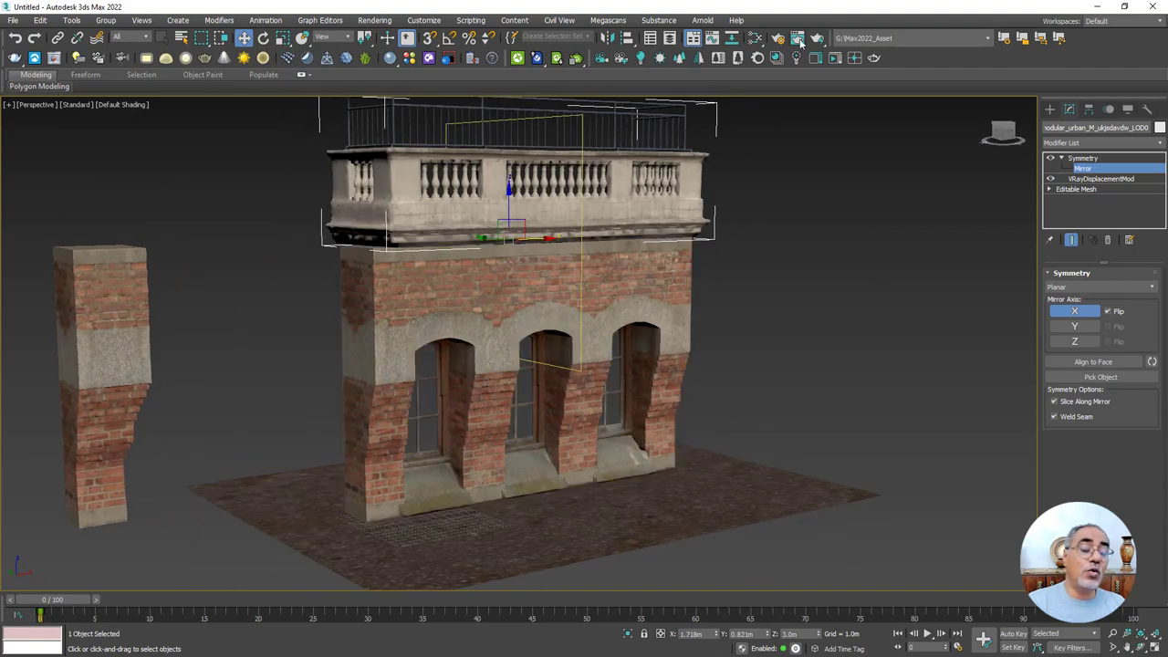
# - Pick the wall's VRayMtl material into the Slate Material Editor with the eyedropper
pyautogui.click(755, 37)
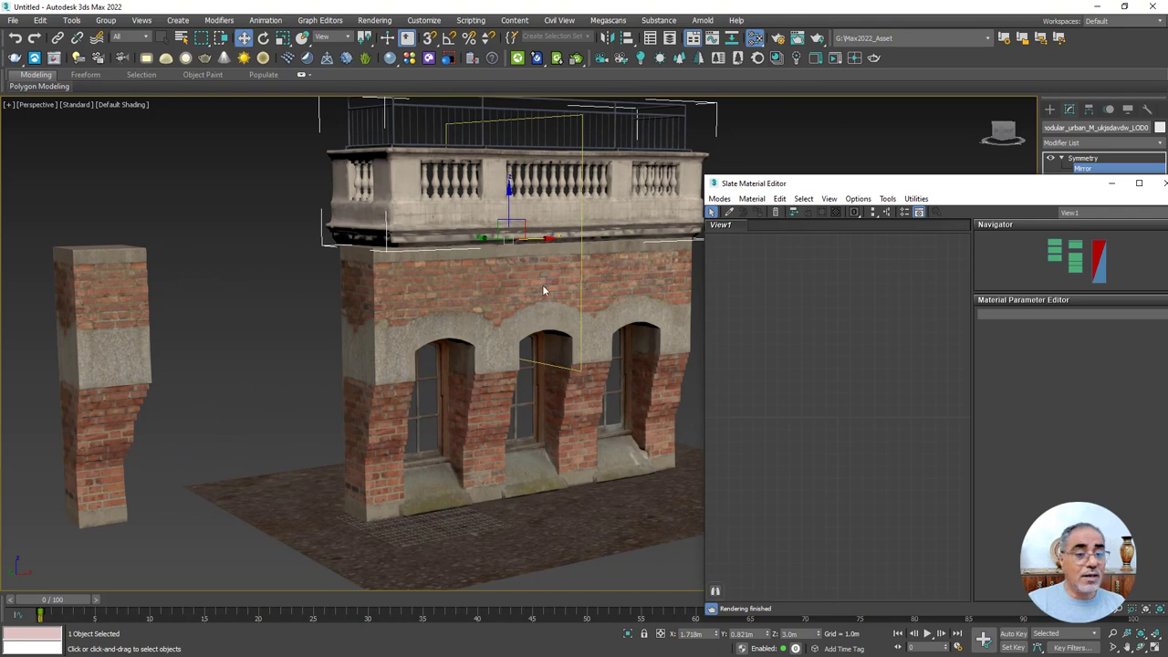
pyautogui.click(728, 212)
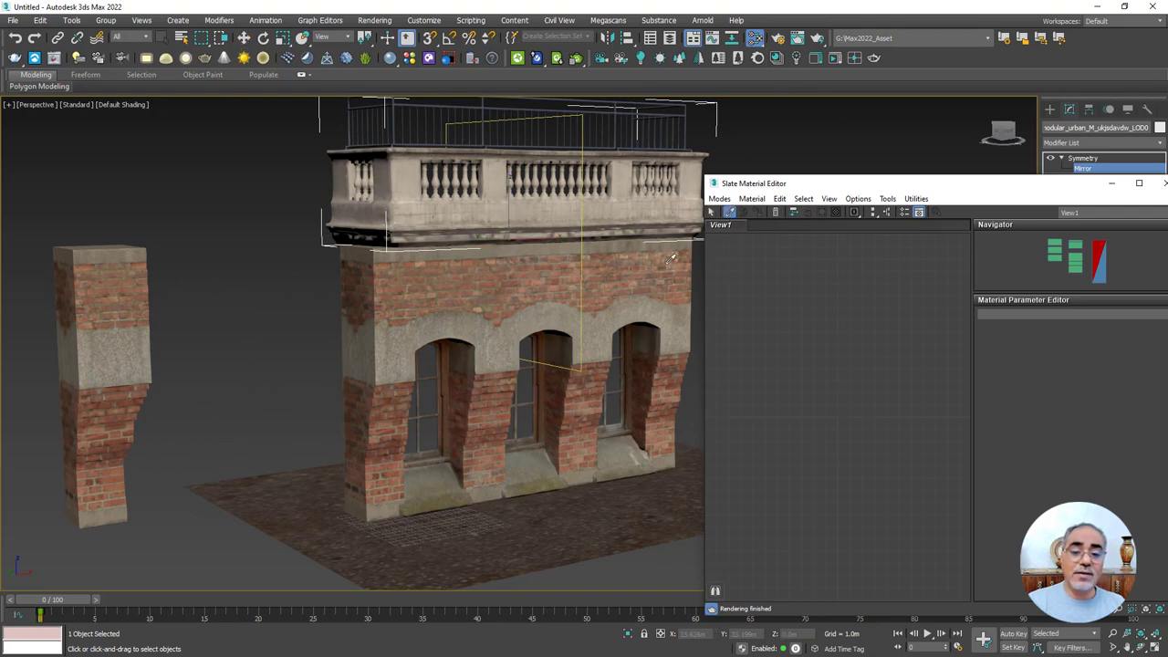
pyautogui.click(620, 292)
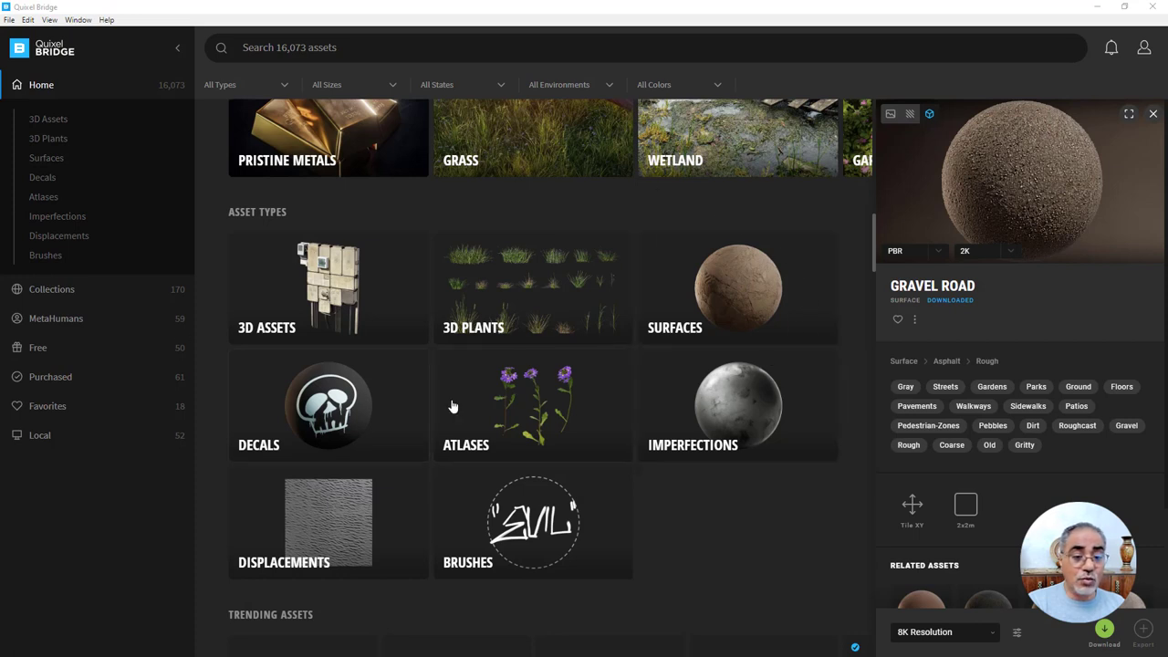
# - Keep Gravel Road at 8K Resolution and bring up the download/export settings choice
pyautogui.scroll(-3, 451, 404)
pyautogui.scroll(-1, 465, 384)
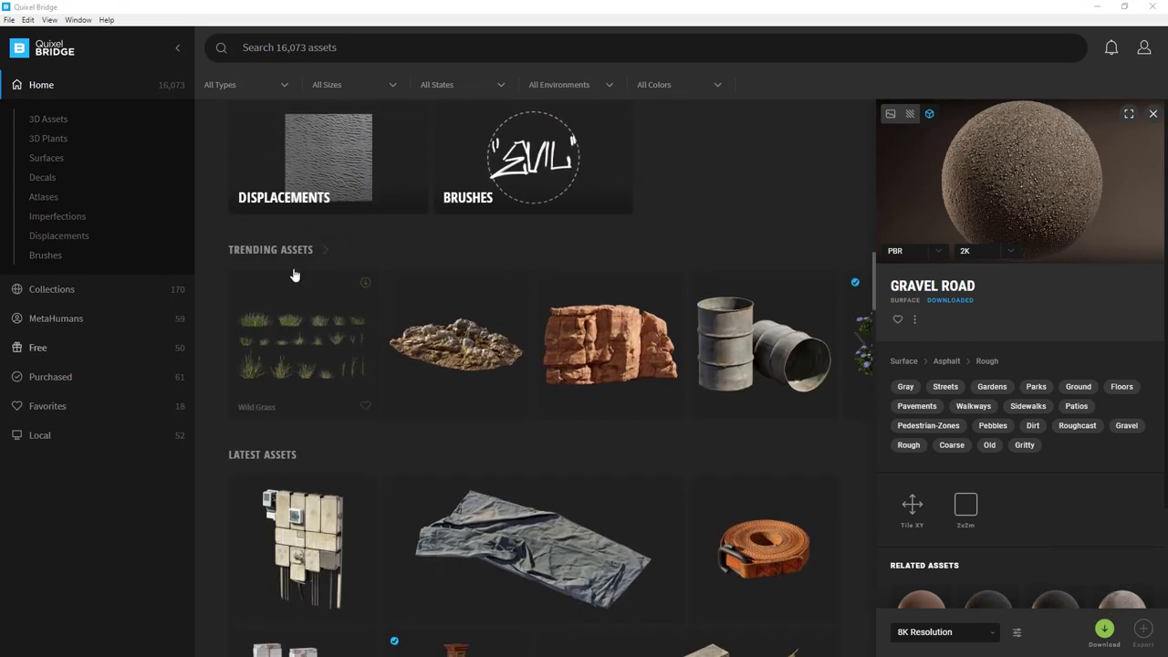
pyautogui.scroll(-1, 462, 367)
pyautogui.scroll(-1, 509, 357)
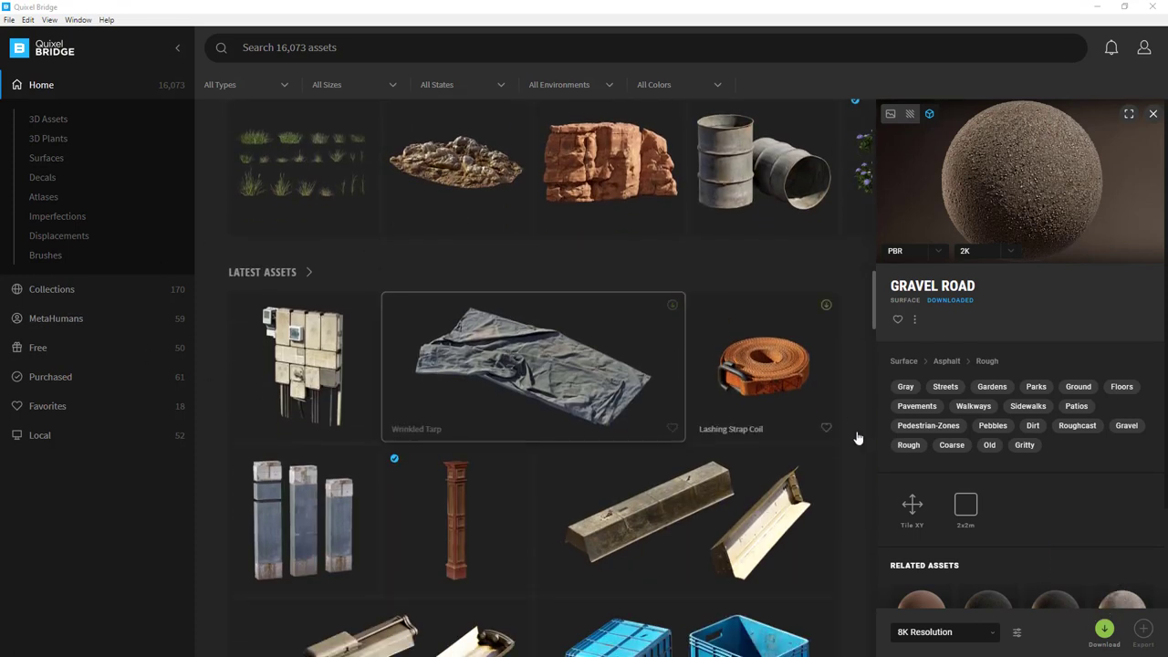
pyautogui.click(985, 636)
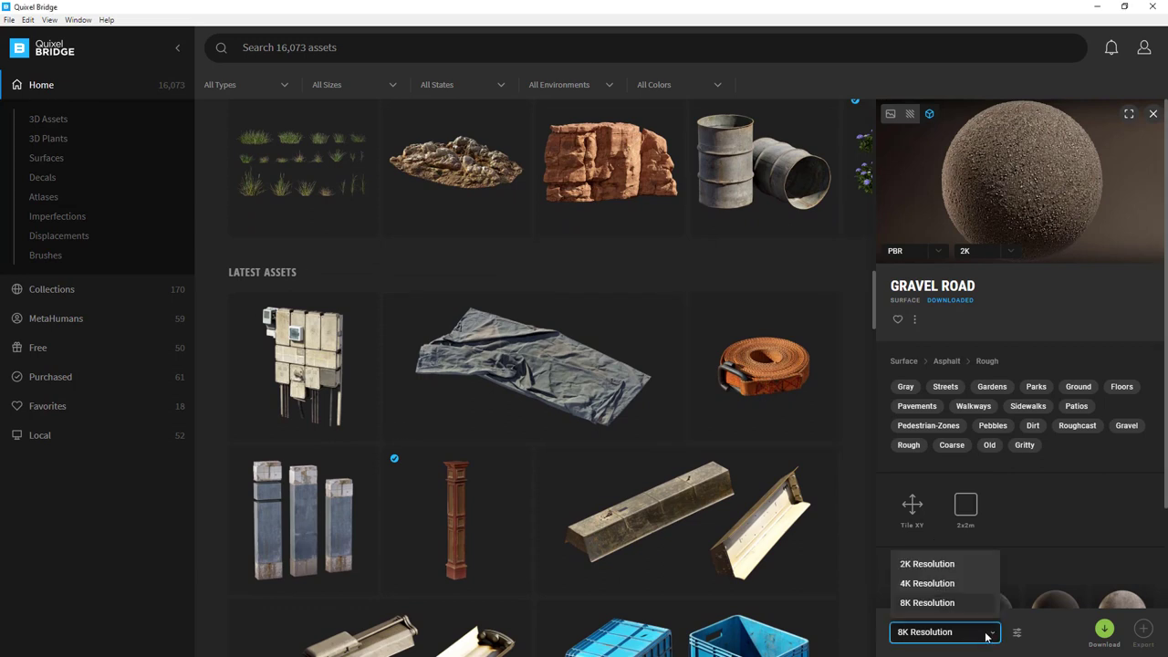
pyautogui.click(985, 637)
pyautogui.click(985, 637)
pyautogui.click(985, 637)
pyautogui.click(1018, 636)
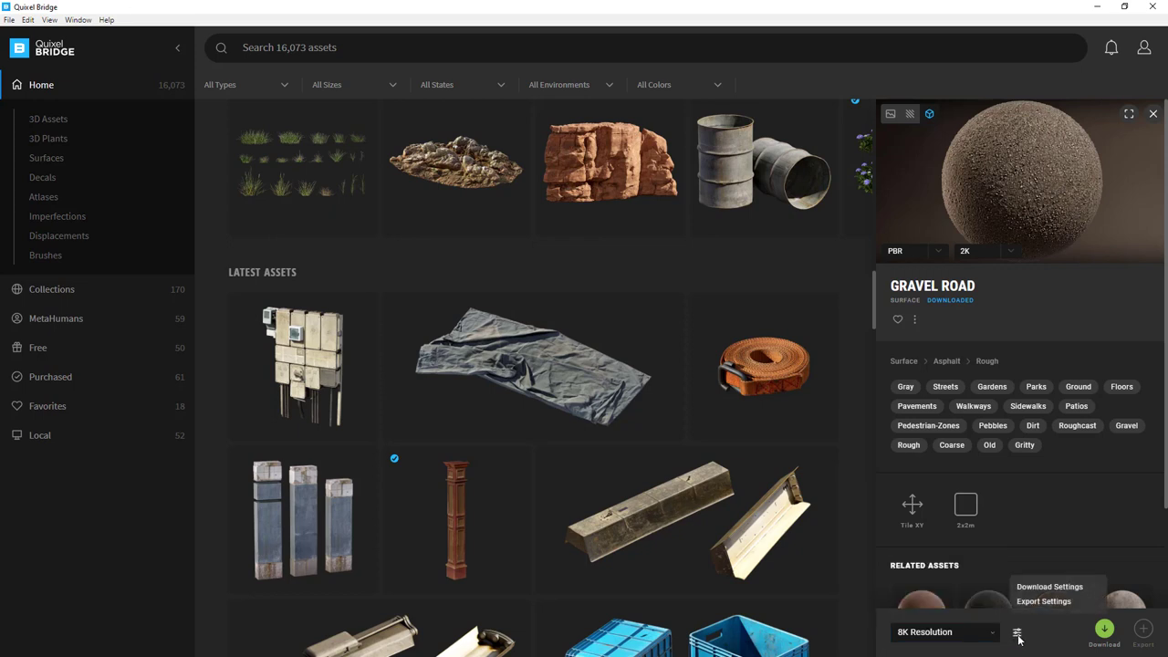
# - Glance at the export settings, then open Bridge's Download Settings instead
pyautogui.click(1040, 601)
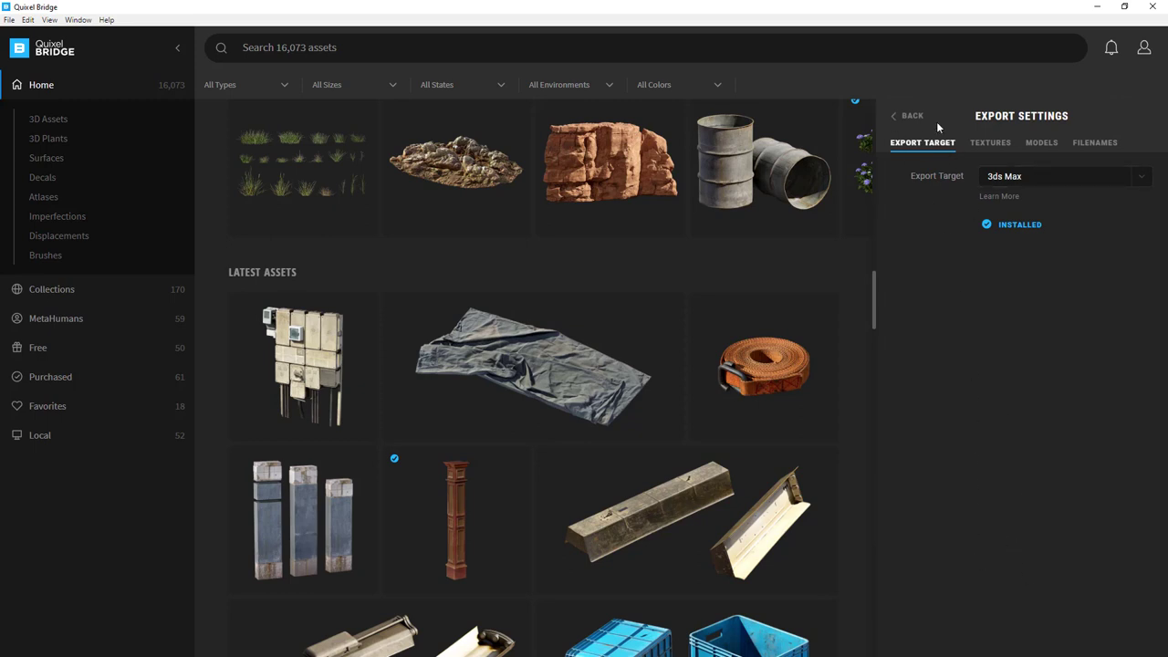
pyautogui.click(900, 122)
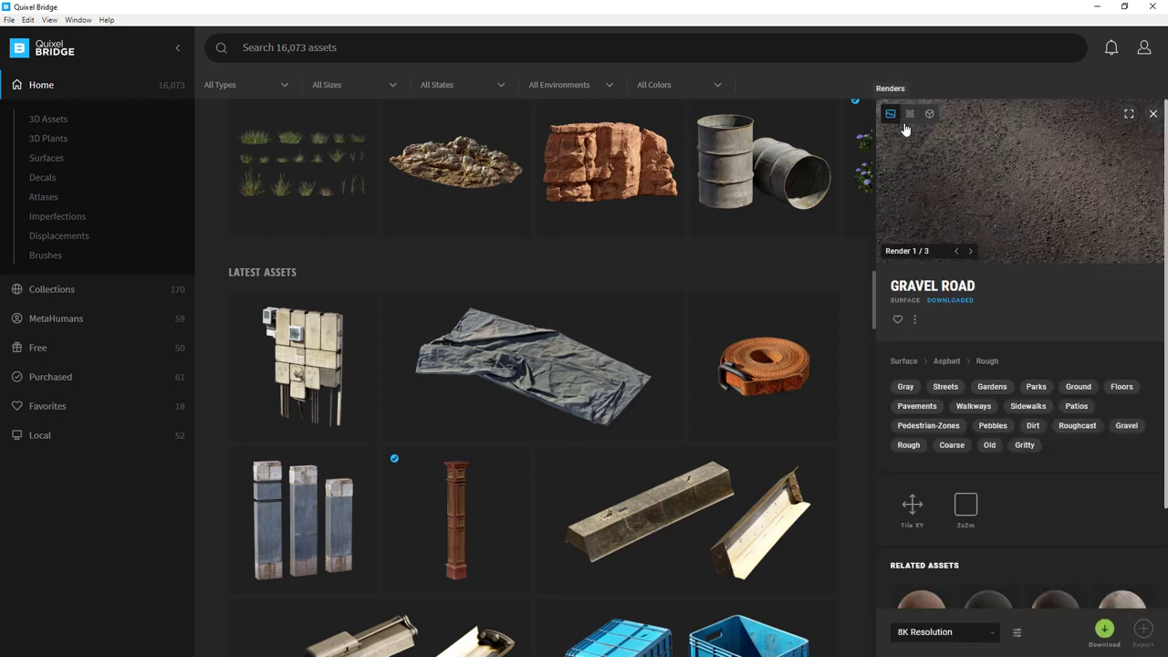
pyautogui.click(1016, 634)
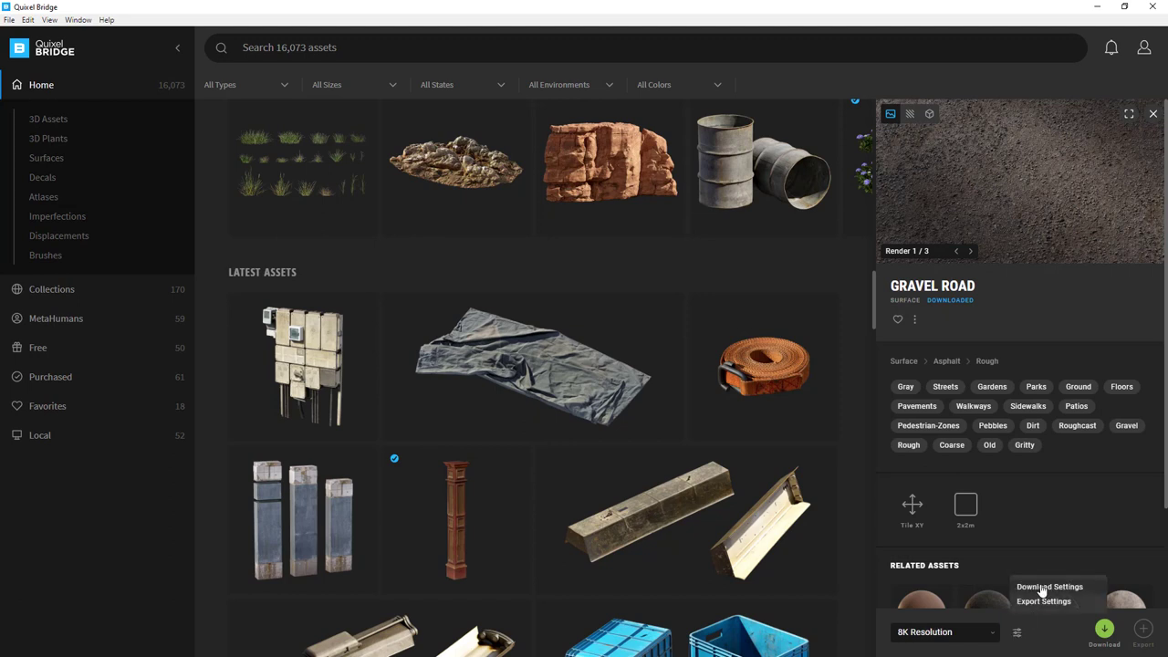
pyautogui.click(1040, 588)
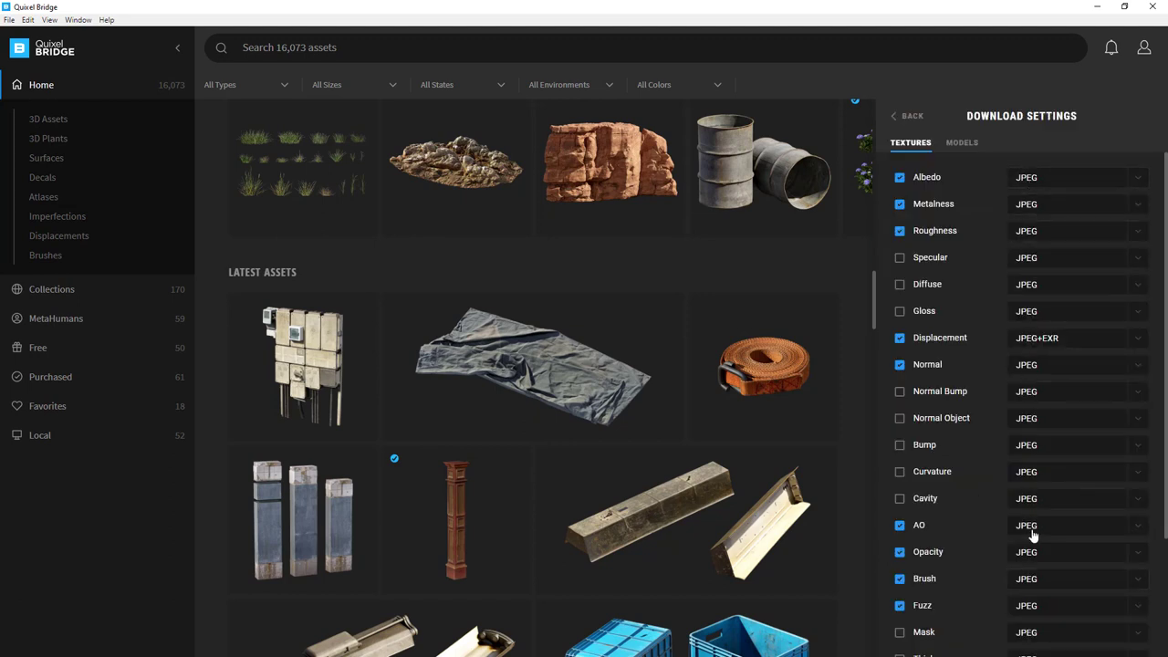
# - In the Models tab, keep FBX as the Megascans format with LOD 0–8 enabled
pyautogui.scroll(-3, 1052, 593)
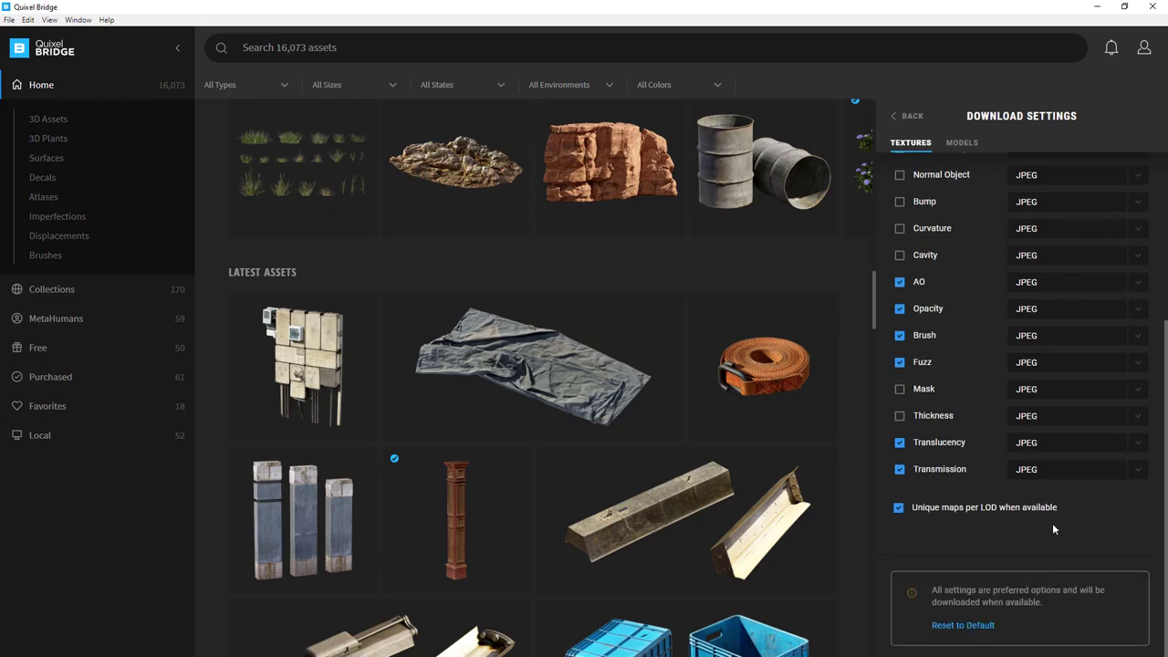
pyautogui.scroll(1, 1058, 456)
pyautogui.scroll(1, 1067, 374)
pyautogui.scroll(1, 1030, 319)
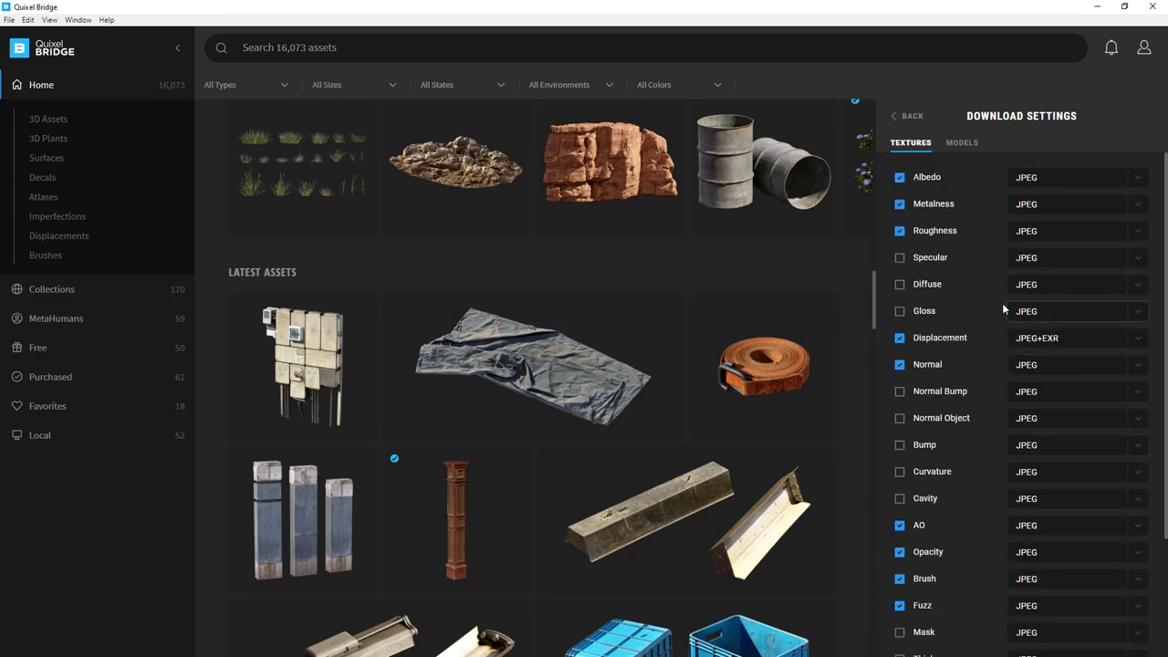
pyautogui.click(960, 143)
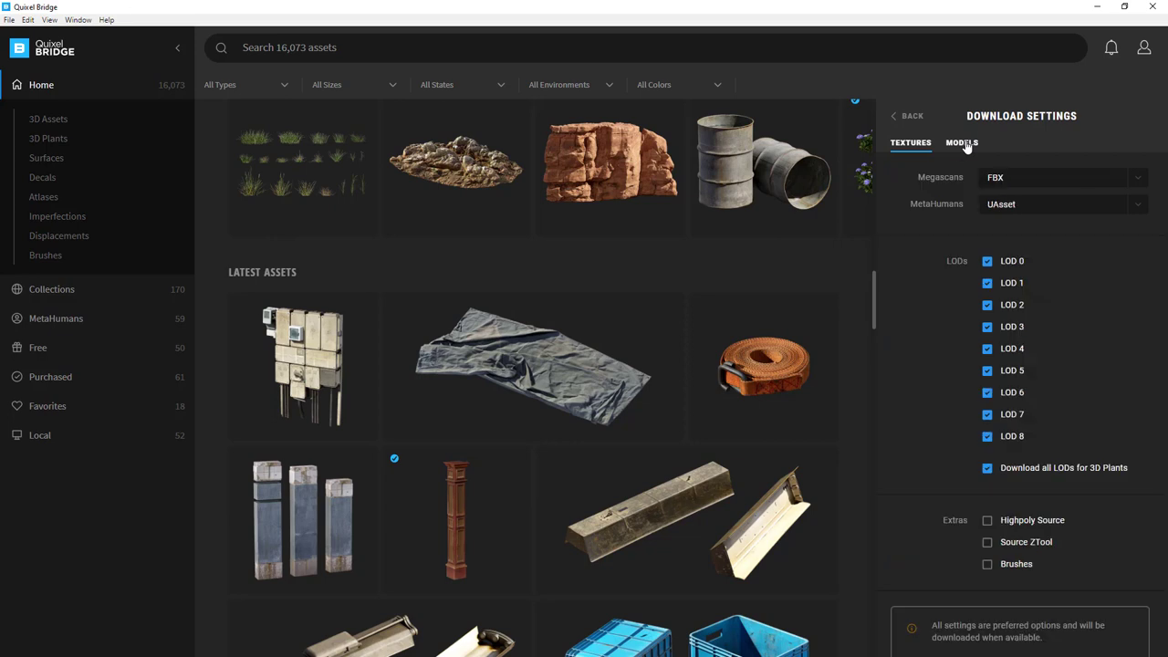
pyautogui.click(1134, 185)
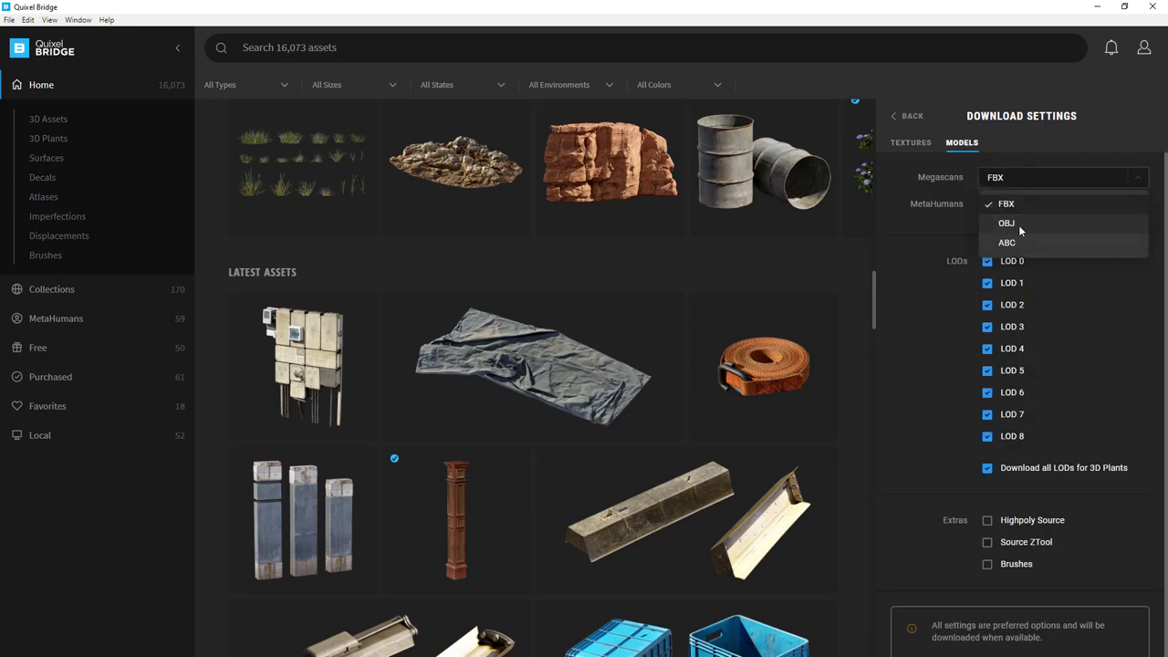
pyautogui.click(1099, 320)
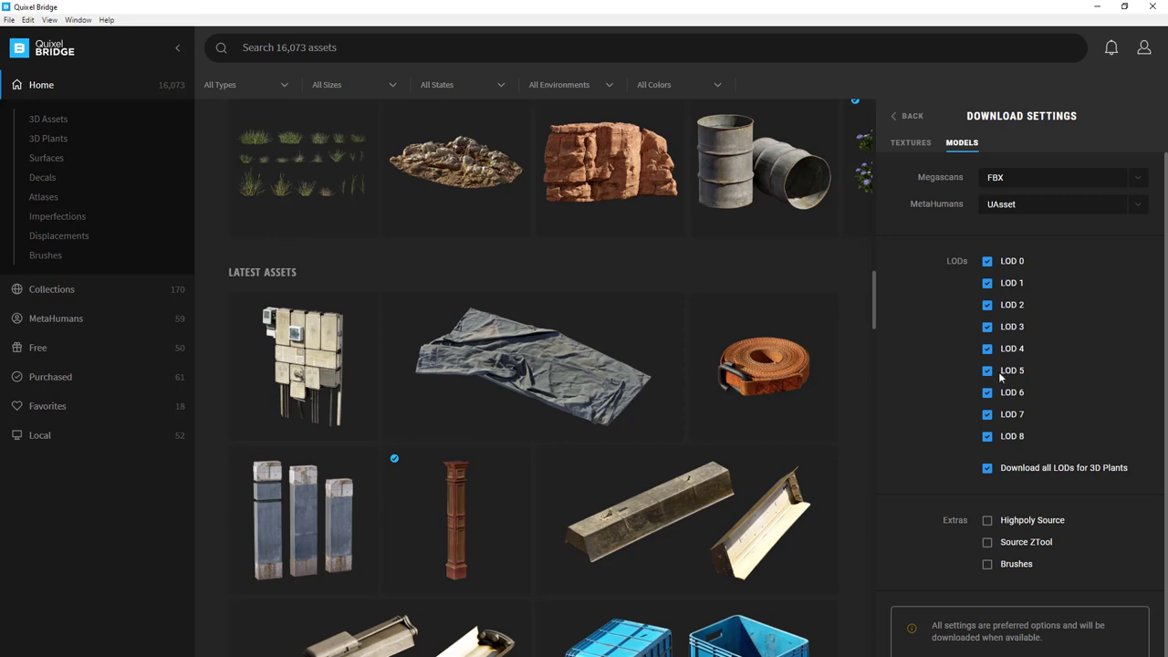
pyautogui.scroll(-2, 498, 342)
# - Show the Favorites collection and scroll through the favorited windows, trim kits and balcony
pyautogui.scroll(-2, 500, 343)
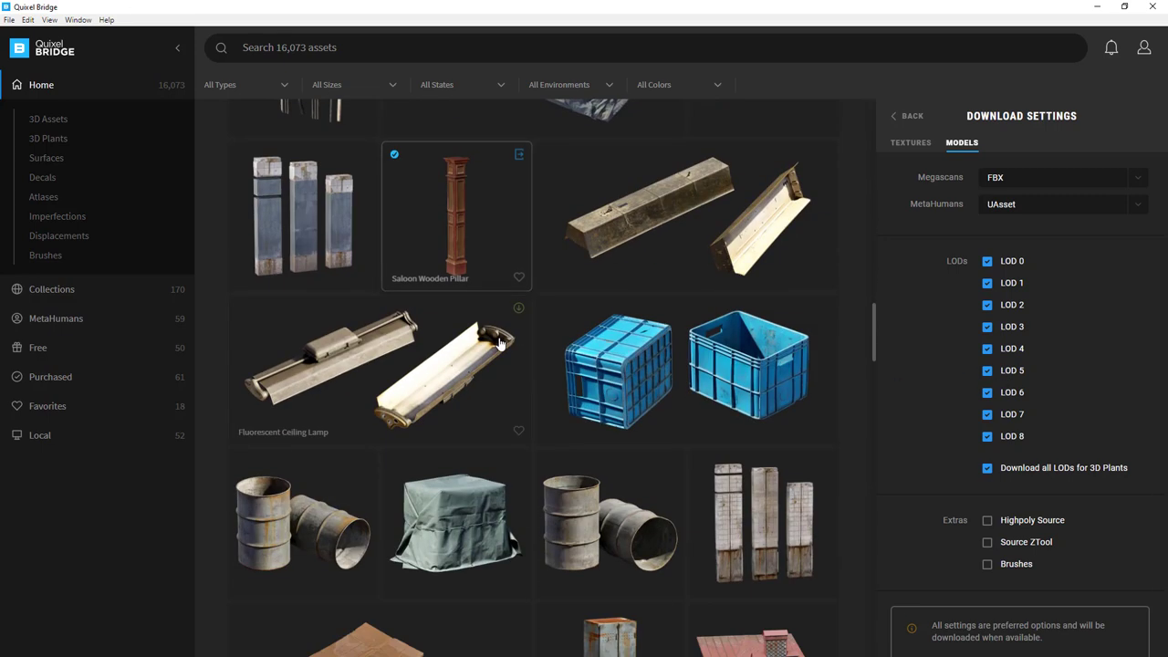
pyautogui.scroll(-2, 500, 343)
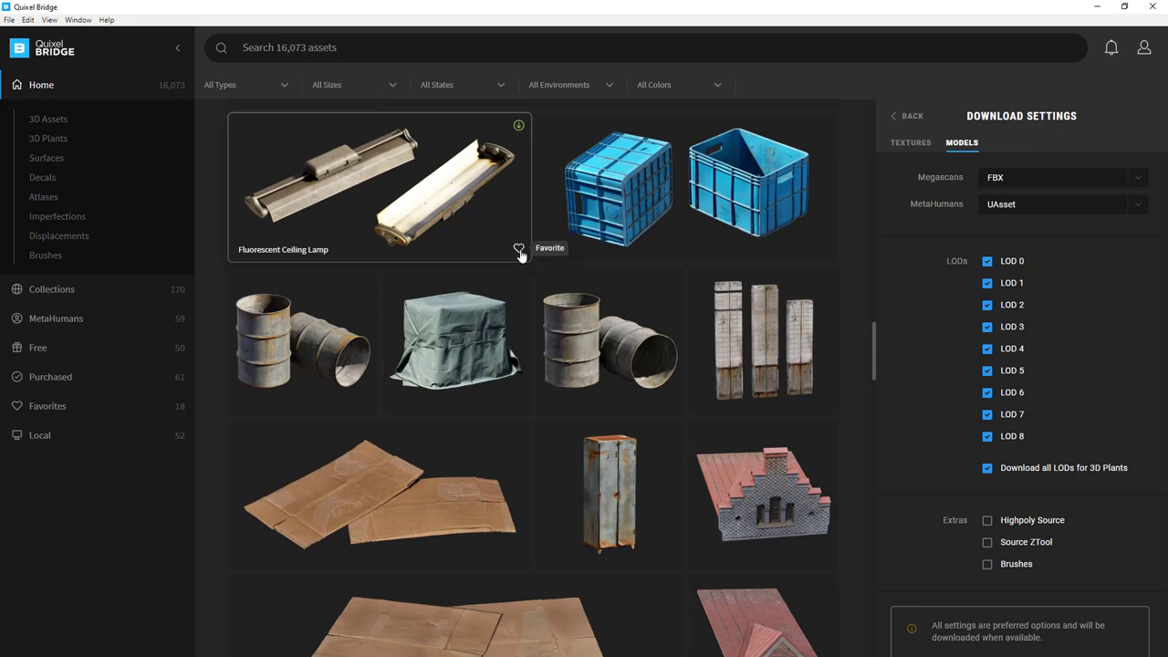
pyautogui.click(48, 407)
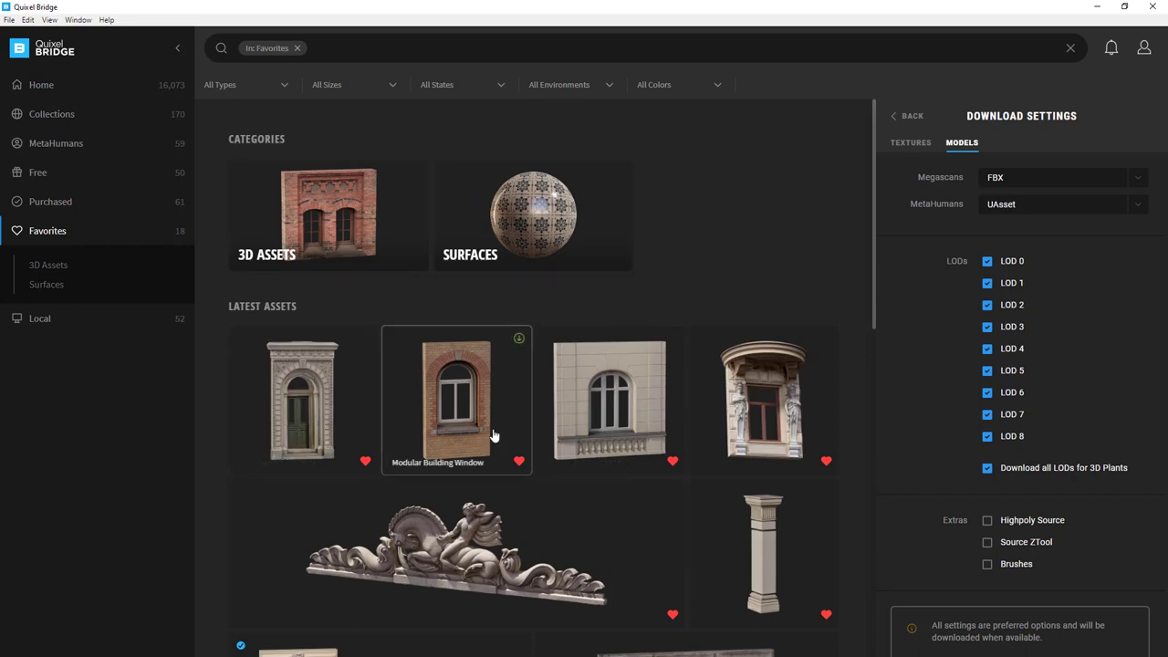
pyautogui.scroll(-2, 538, 447)
pyautogui.scroll(-1, 565, 451)
pyautogui.scroll(-1, 562, 448)
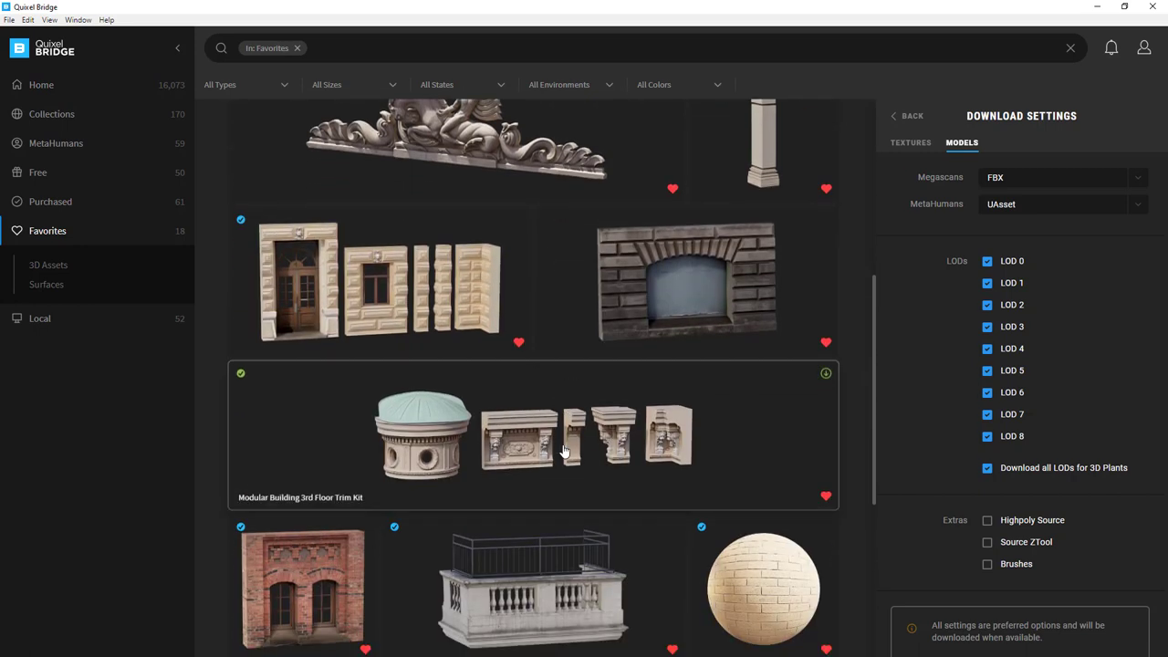
pyautogui.scroll(-1, 563, 448)
pyautogui.scroll(-1, 577, 453)
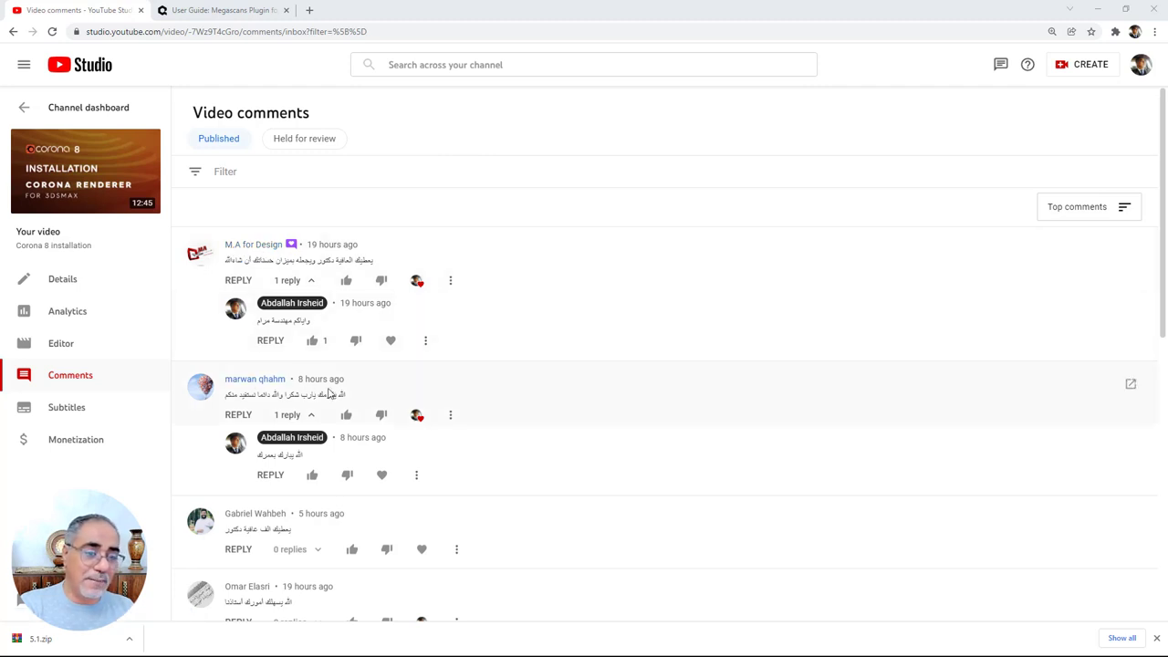
# - Scroll through the video's comments, zooming the browser to 175%
pyautogui.scroll(-2, 331, 392)
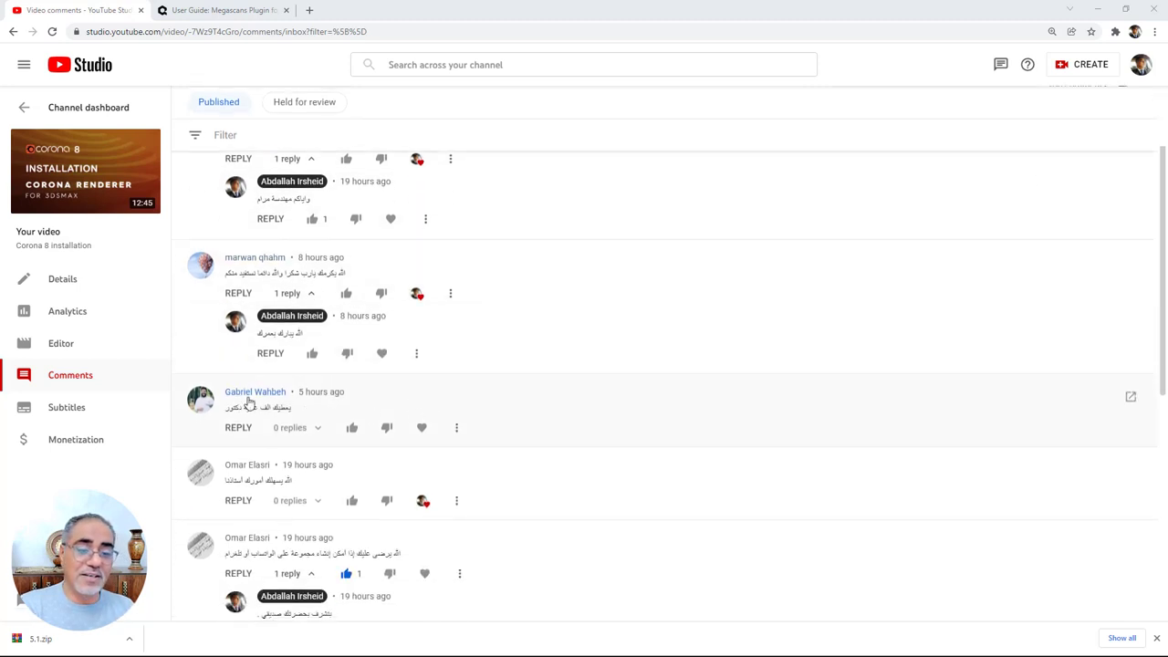
pyautogui.scroll(-2, 292, 388)
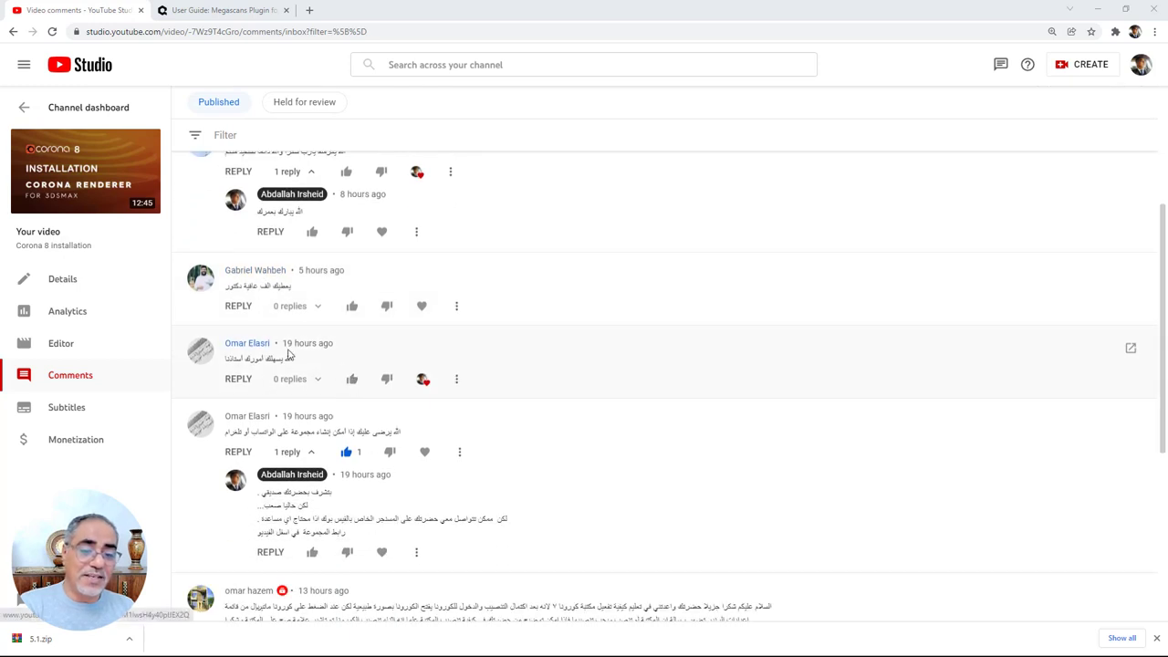
pyautogui.scroll(-1, 324, 354)
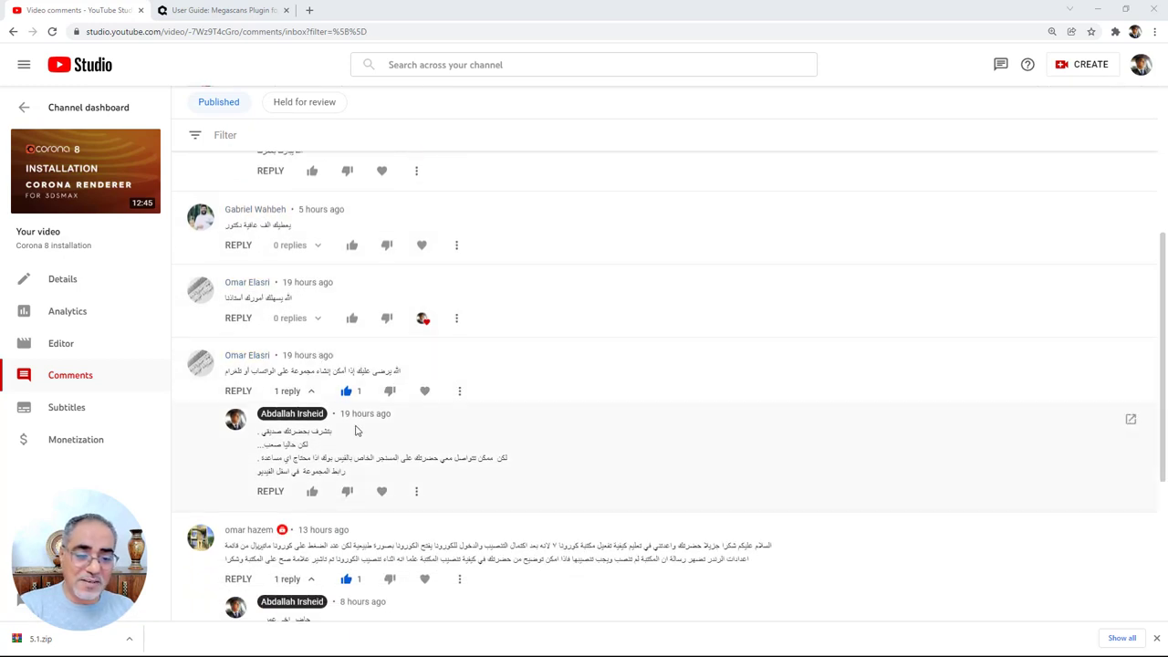
pyautogui.scroll(-2, 358, 429)
pyautogui.scroll(-2, 365, 438)
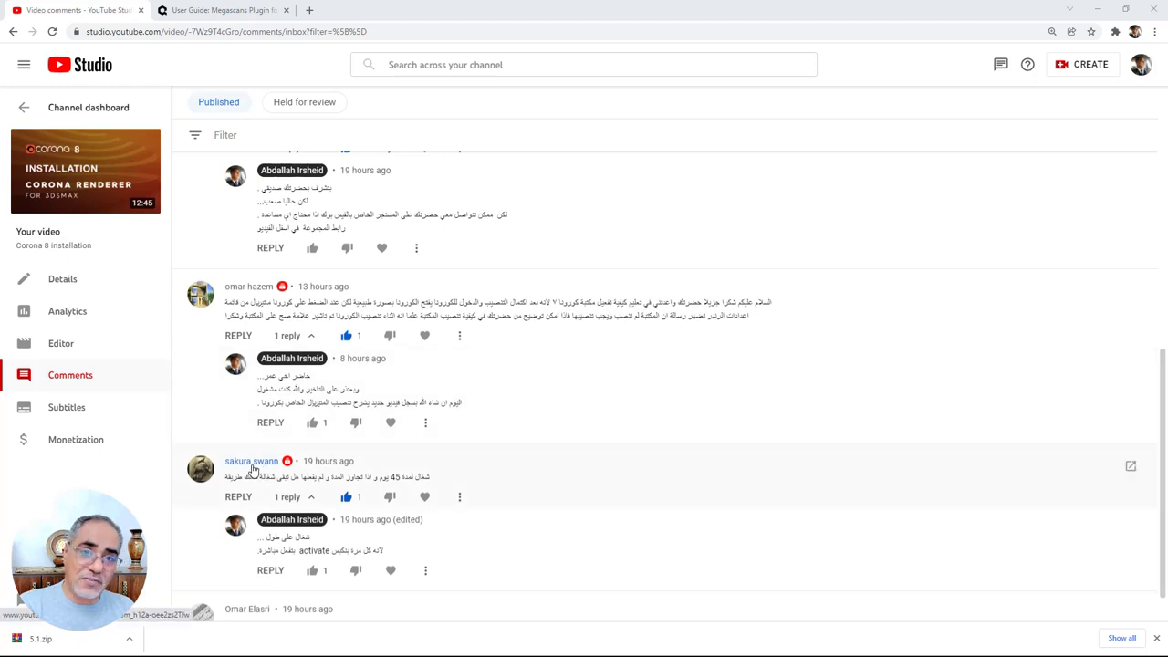
pyautogui.scroll(-1, 260, 473)
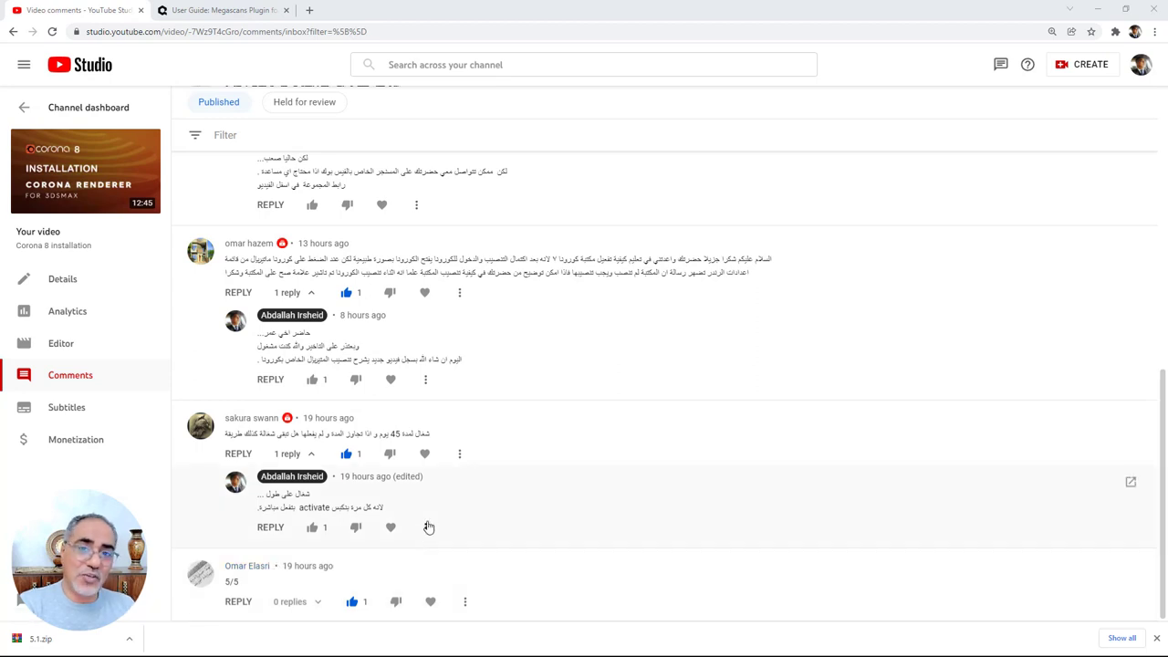
pyautogui.scroll(3, 456, 506)
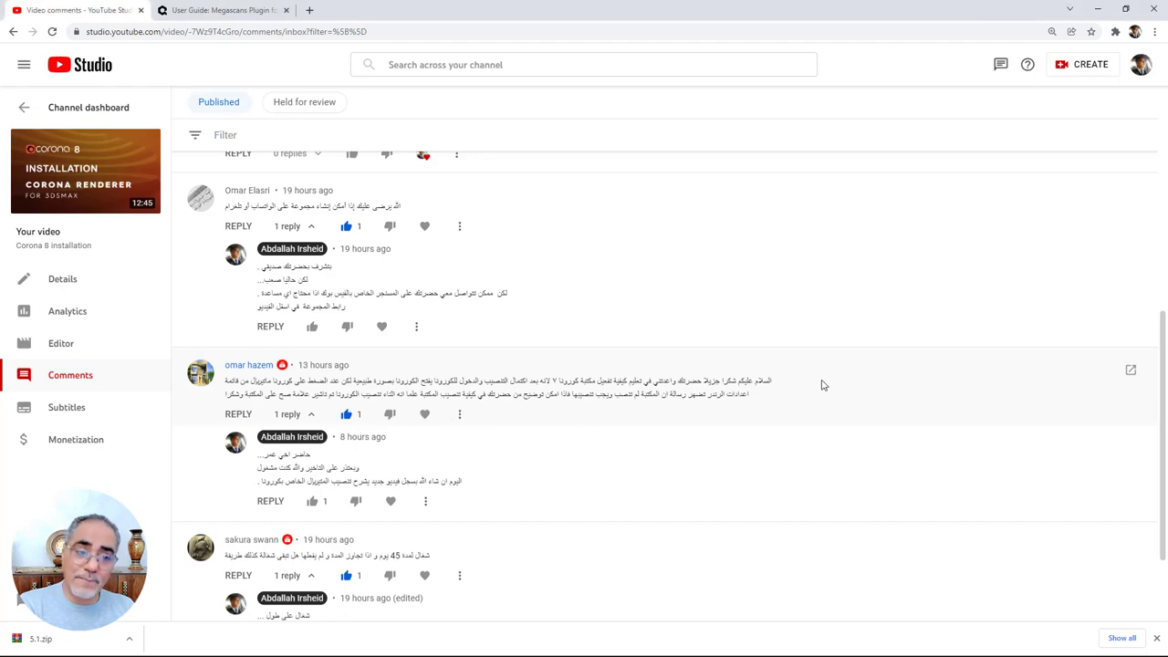
pyautogui.keyDown('ctrl'); pyautogui.scroll(1, 821, 388); pyautogui.keyUp('ctrl')
pyautogui.keyDown('ctrl'); pyautogui.scroll(1, 817, 384); pyautogui.keyUp('ctrl')
pyautogui.keyDown('ctrl'); pyautogui.scroll(1, 815, 383); pyautogui.keyUp('ctrl')
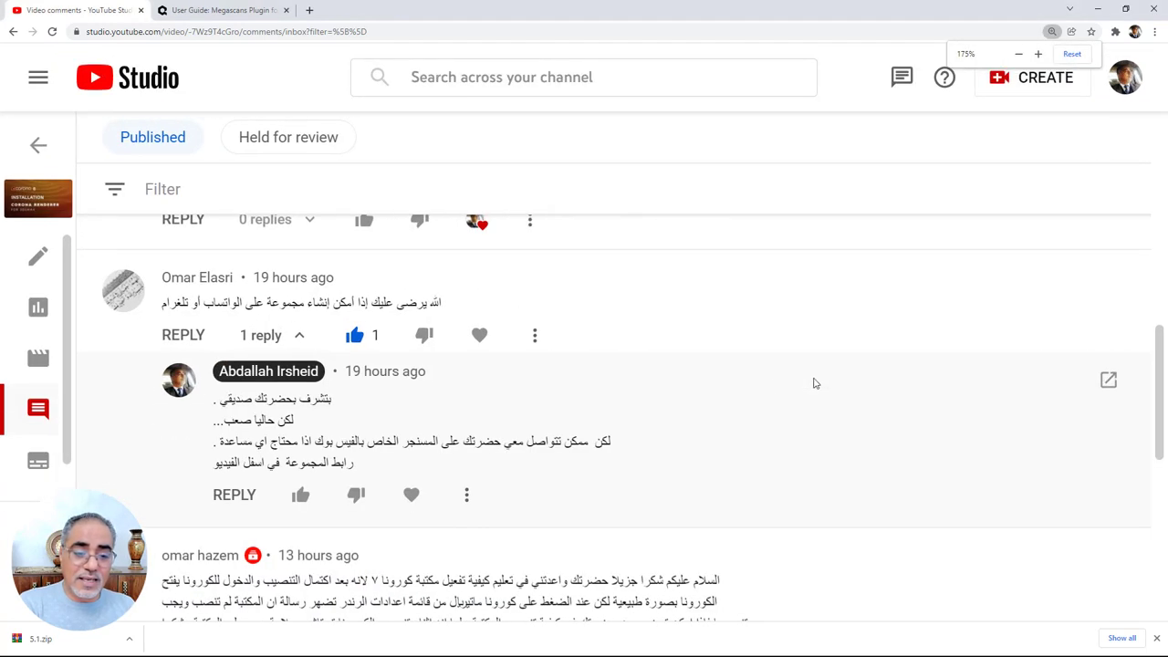
pyautogui.scroll(-1, 803, 388)
pyautogui.scroll(-1, 722, 404)
pyautogui.scroll(-1, 725, 350)
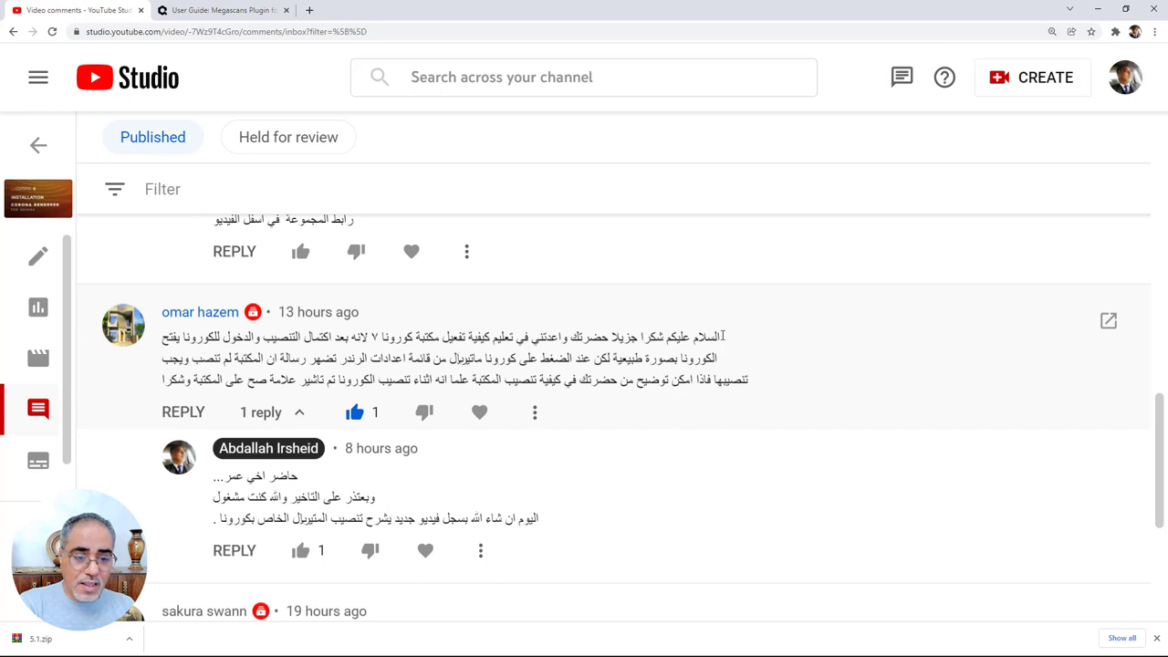
# - Highlight the opening and closing lines of a viewer's long Arabic comment
pyautogui.moveTo(723, 337); pyautogui.dragTo(513, 338)
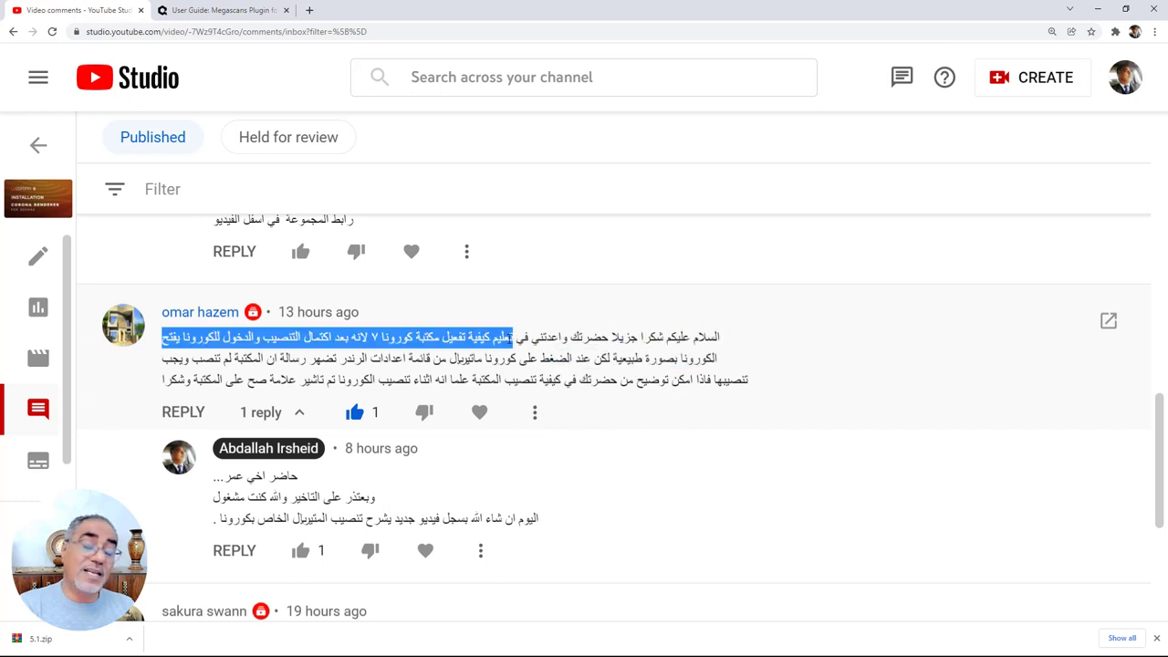
pyautogui.moveTo(513, 337); pyautogui.dragTo(165, 354)
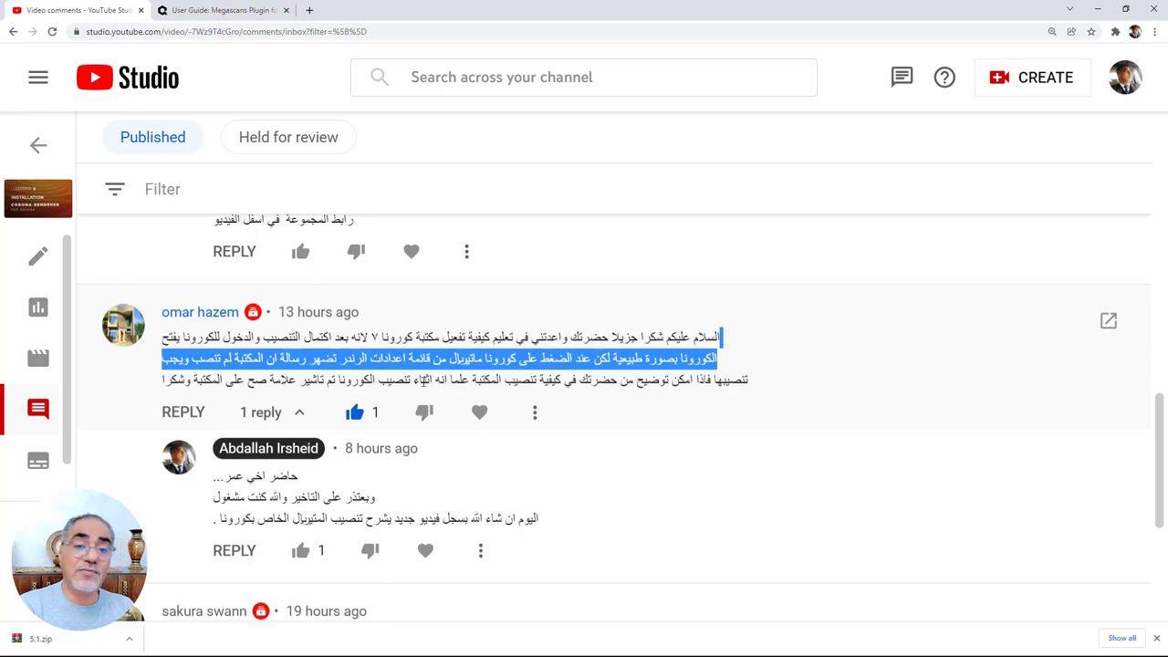
pyautogui.moveTo(335, 379); pyautogui.dragTo(197, 385)
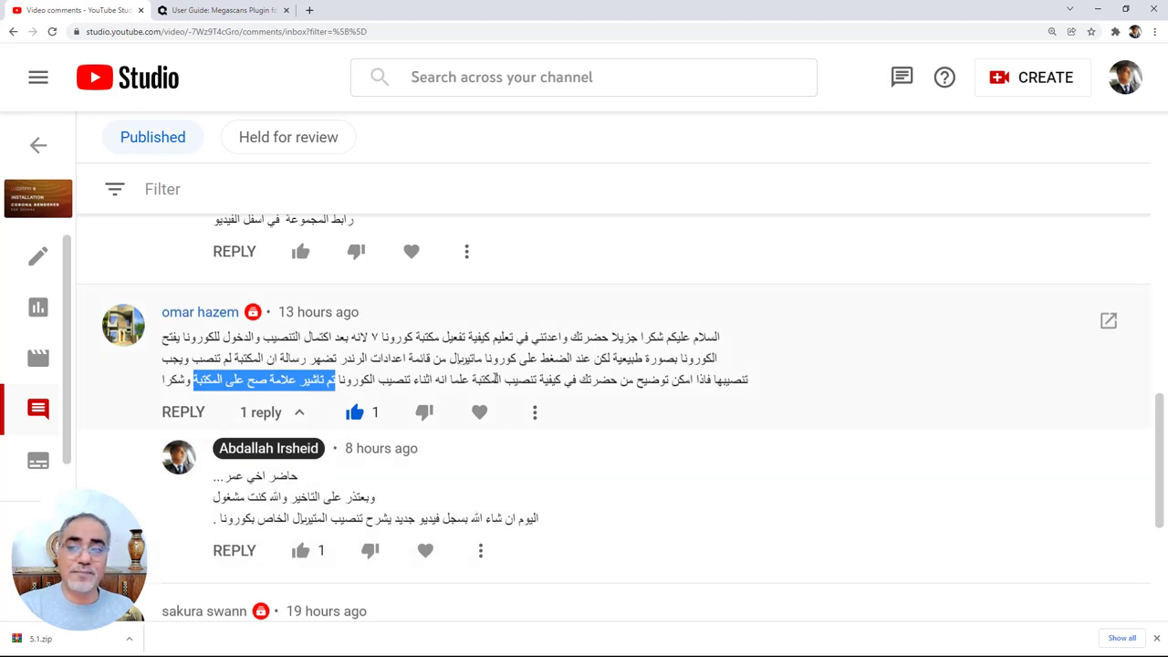
# - Back in 3ds Max, move the material editor aside and launch the Corona Converter from the viewport menu
pyautogui.click(1101, 13)
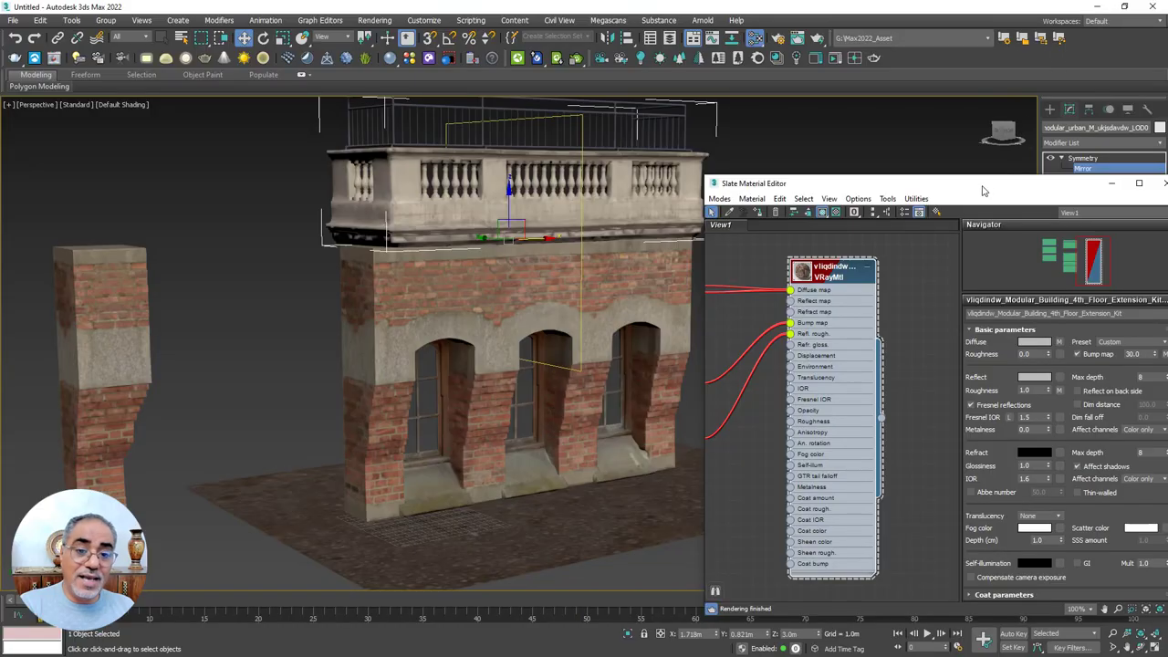
pyautogui.moveTo(982, 190); pyautogui.dragTo(519, 245)
pyautogui.rightClick(813, 229)
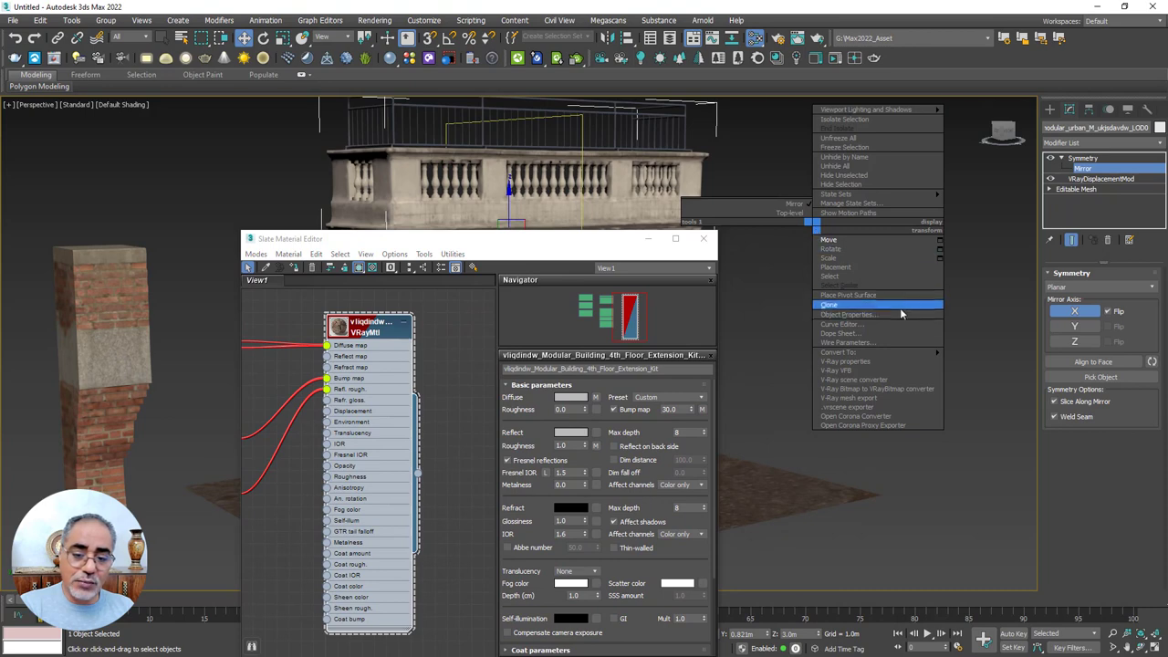
pyautogui.click(880, 418)
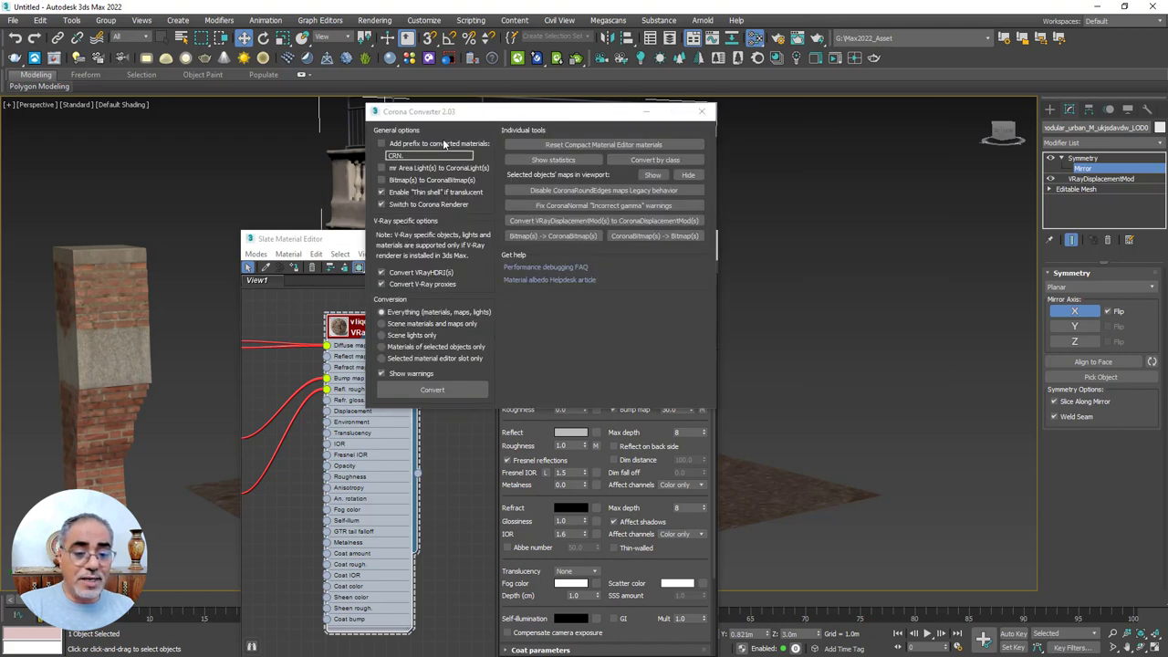
# - Convert the scene's V-Ray materials to Corona Physical (17/18 maps converted), then close the log and converter
pyautogui.click(415, 153)
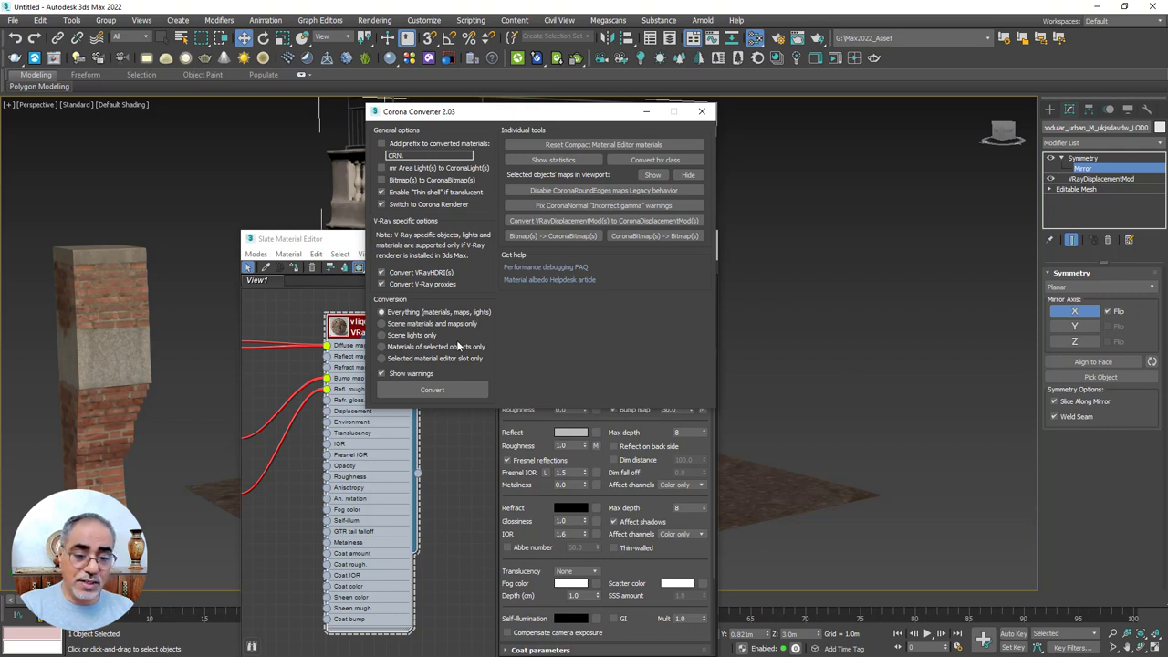
pyautogui.click(450, 391)
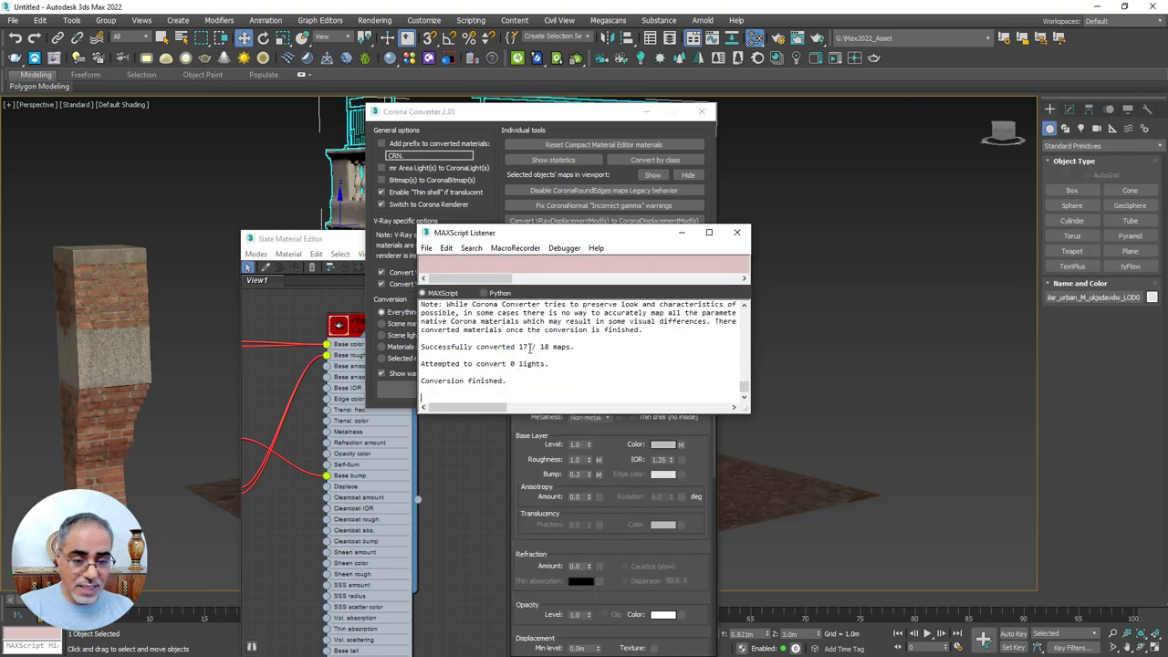
pyautogui.moveTo(572, 347); pyautogui.dragTo(488, 347)
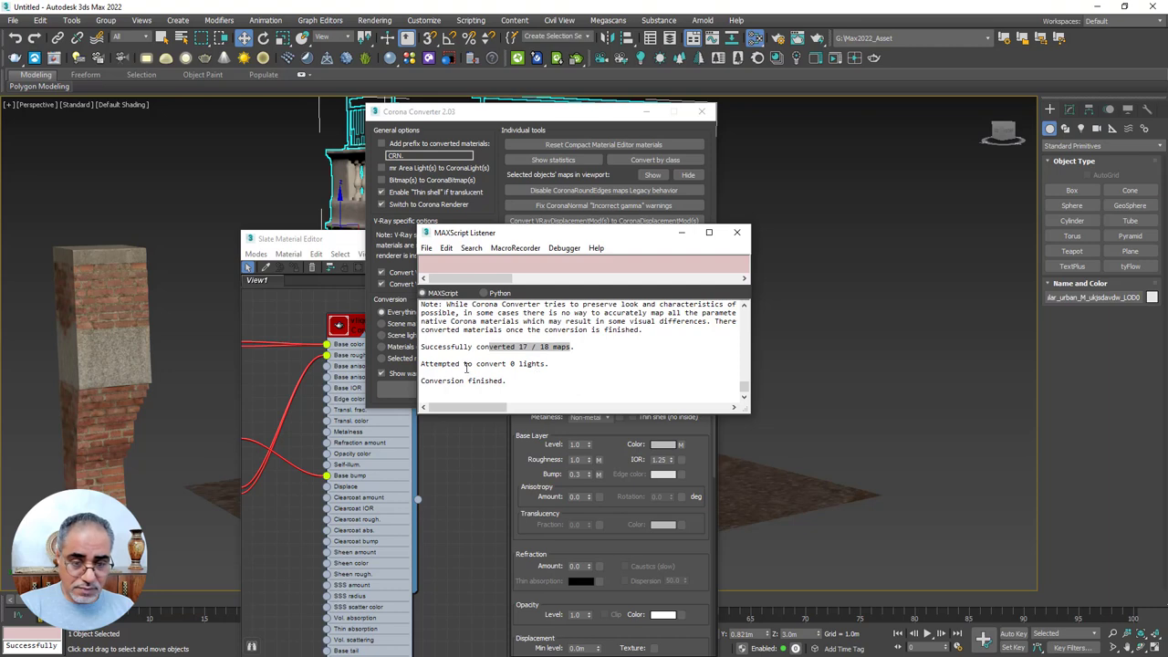
pyautogui.click(736, 232)
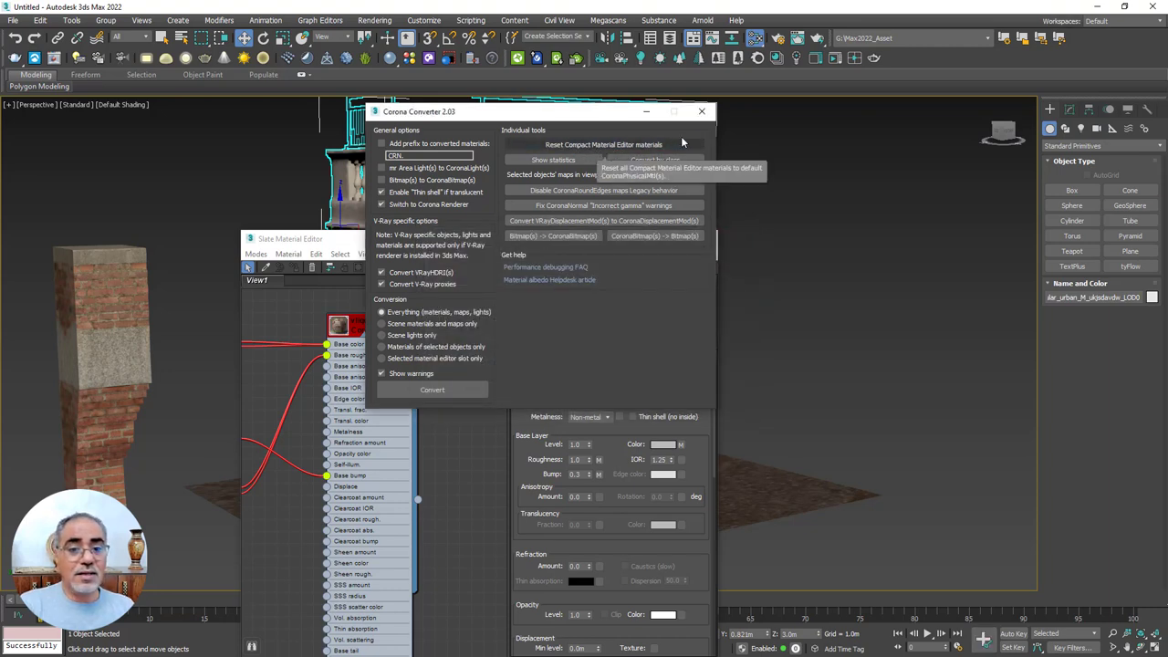
pyautogui.click(702, 111)
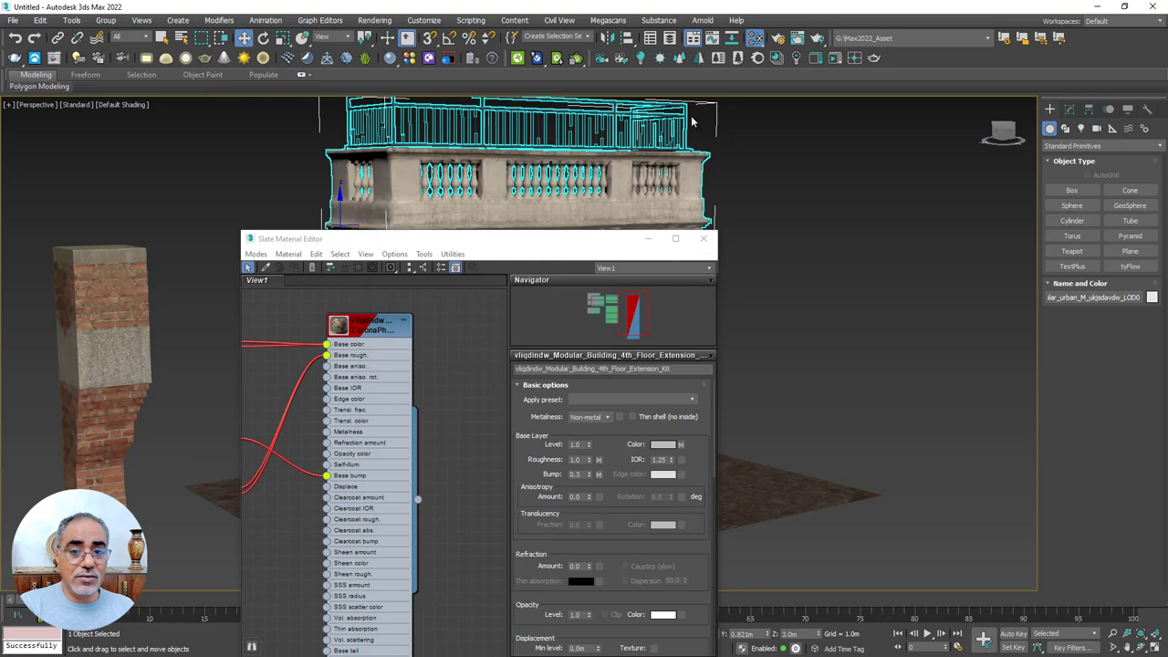
# - Show the library's Roads category, then place the Slate Material Editor beside it with the Material/Map Browser showing
pyautogui.click(708, 238)
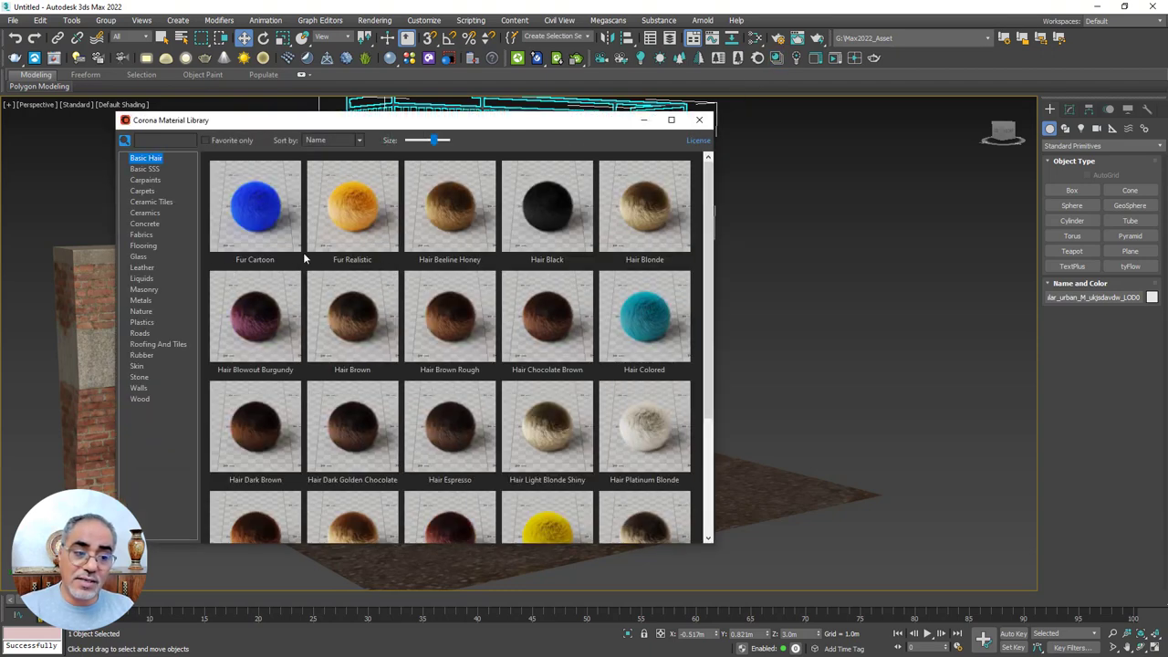
pyautogui.click(143, 335)
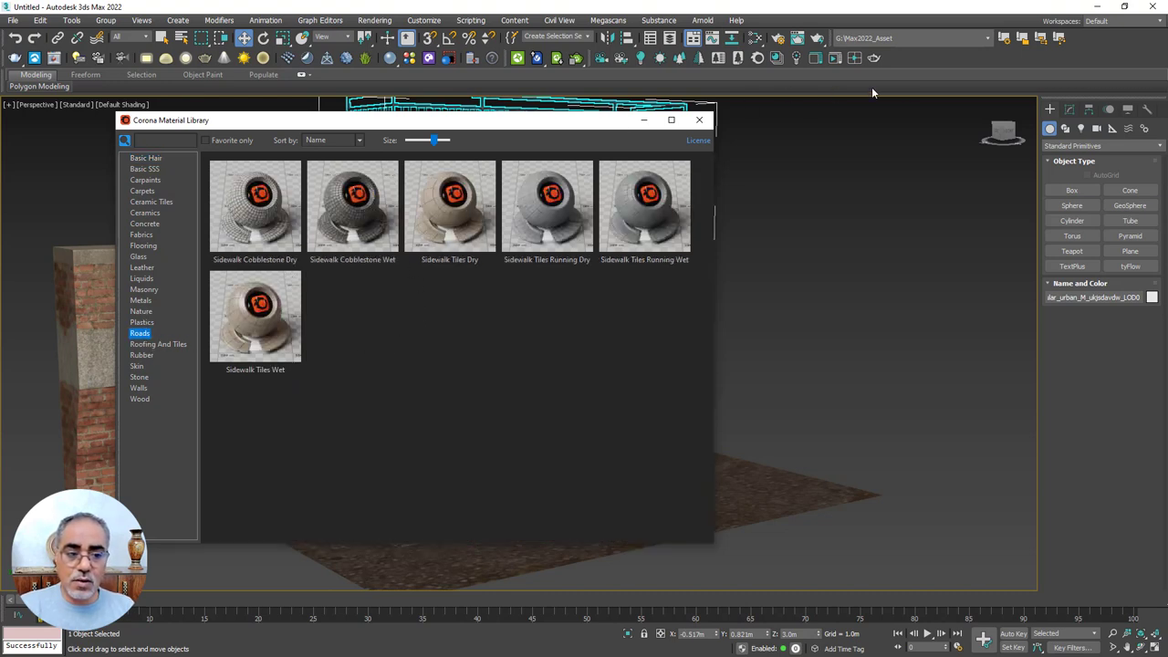
pyautogui.click(757, 38)
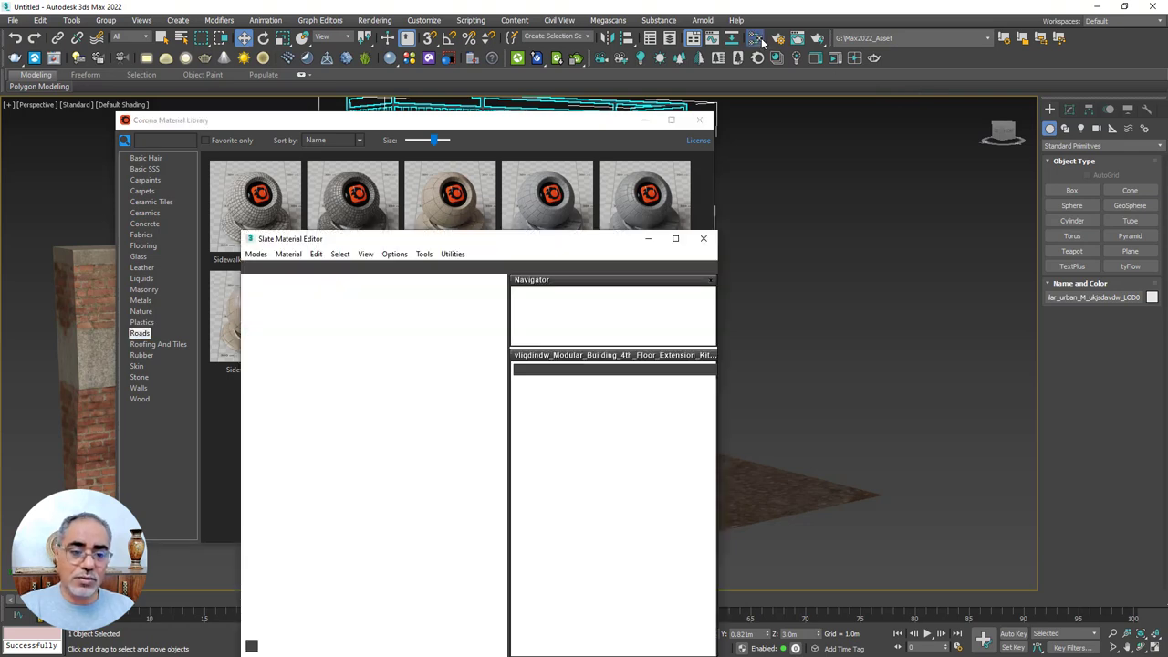
pyautogui.moveTo(534, 231)
pyautogui.mouseDown()
pyautogui.moveTo(687, 222)
pyautogui.moveTo(955, 138)
pyautogui.mouseUp()
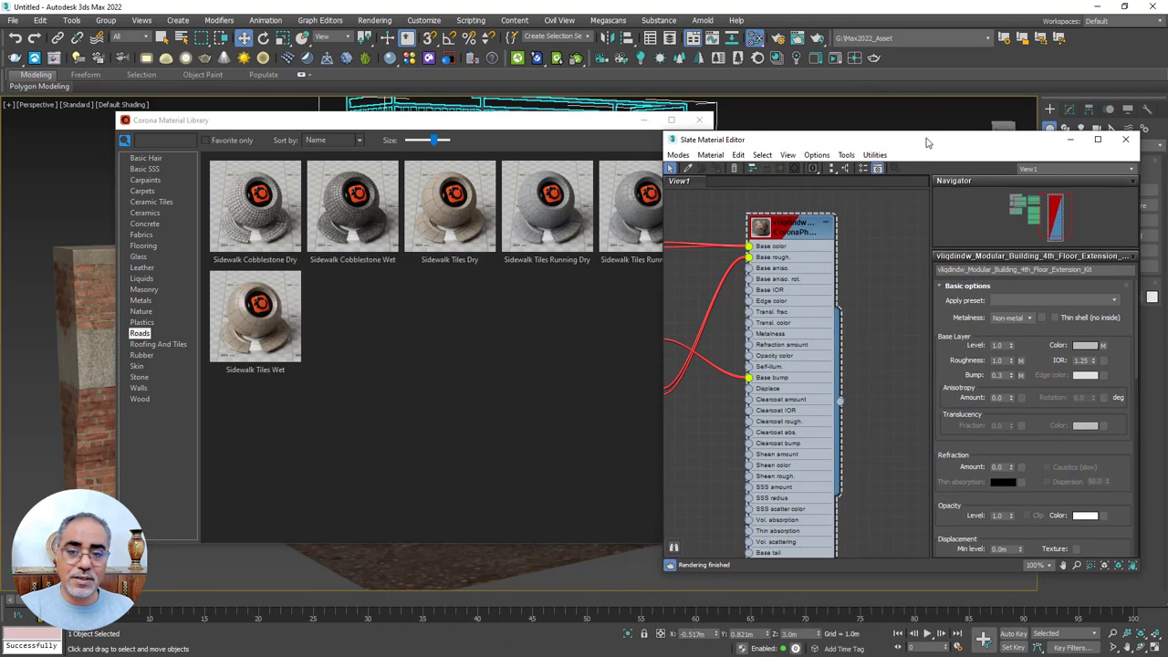
pyautogui.click(847, 156)
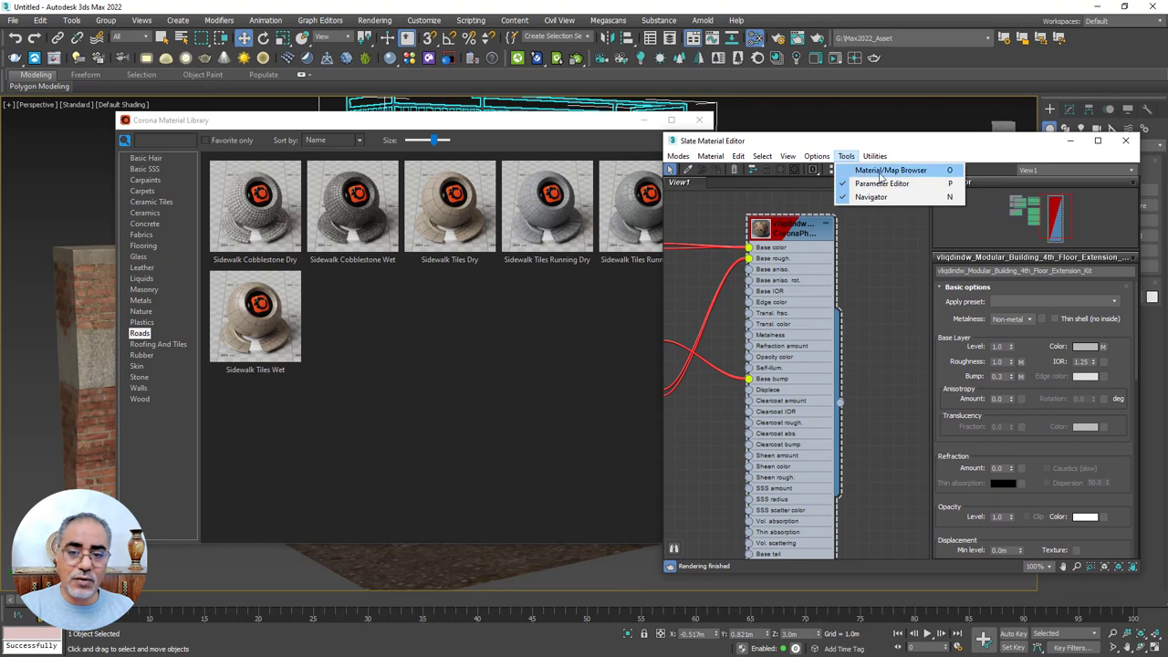
pyautogui.click(889, 170)
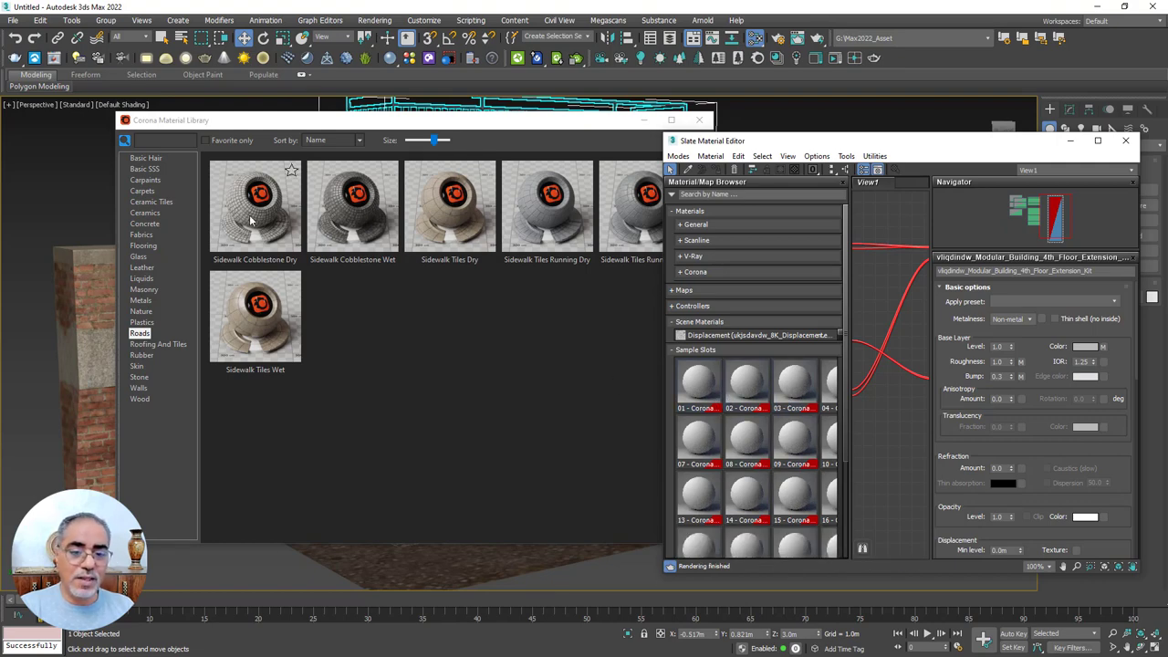
# - Preview Sidewalk Cobblestone Dry, then place it in the View1 node graph and reveal its map nodes
pyautogui.click(250, 221)
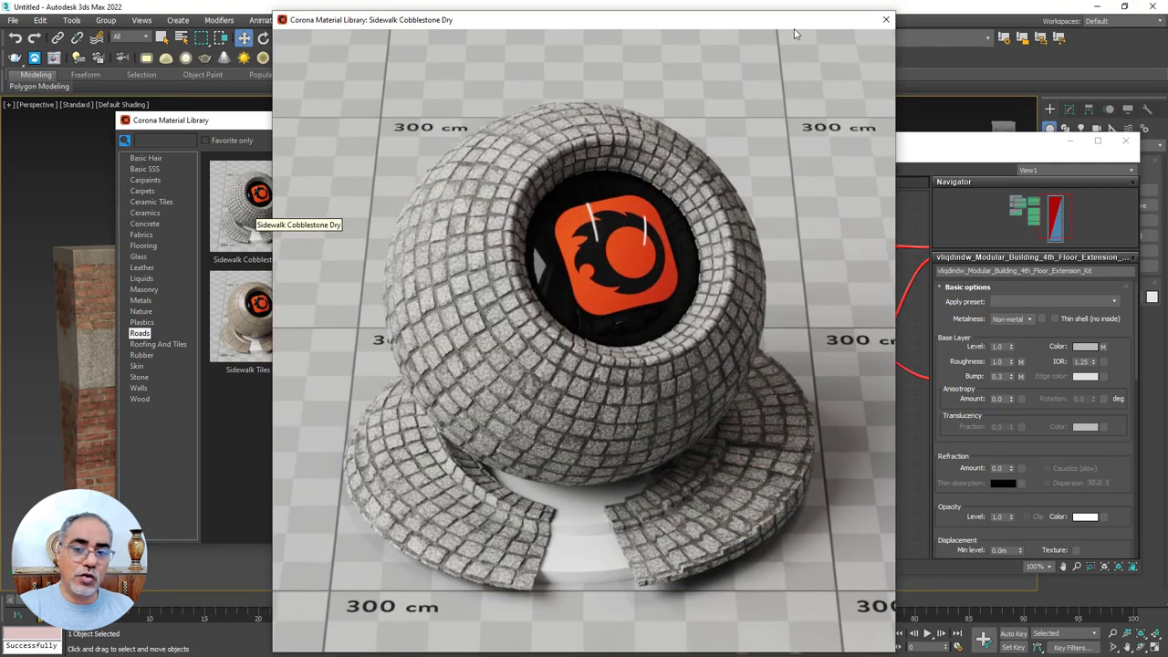
pyautogui.click(884, 20)
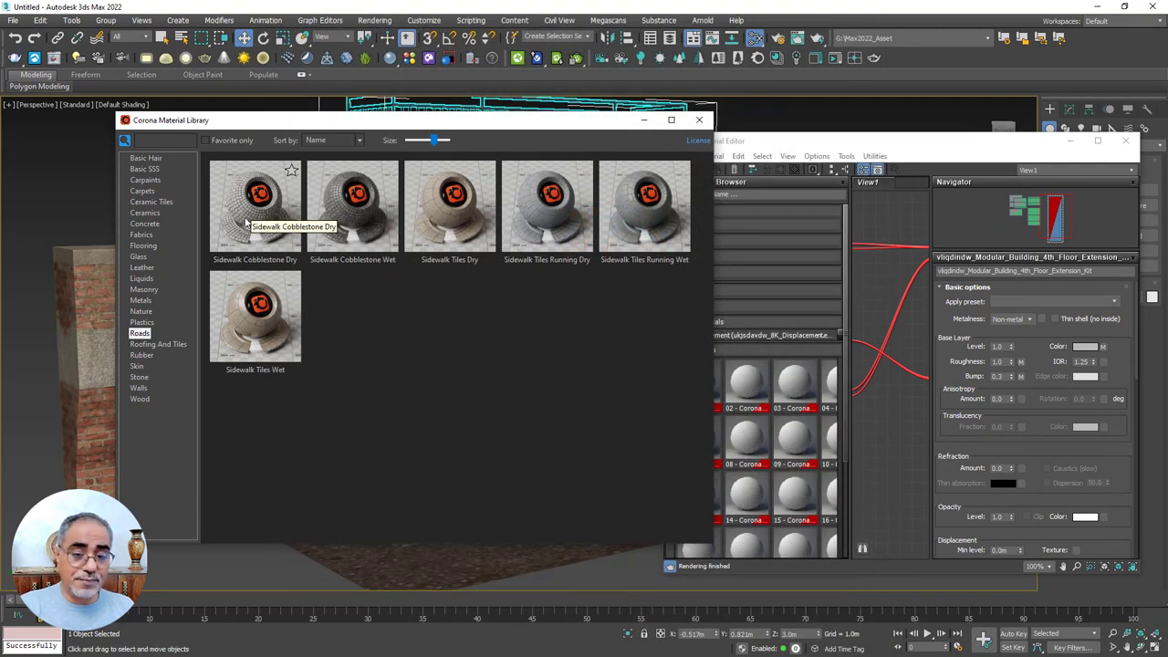
pyautogui.moveTo(890, 435); pyautogui.dragTo(891, 436)
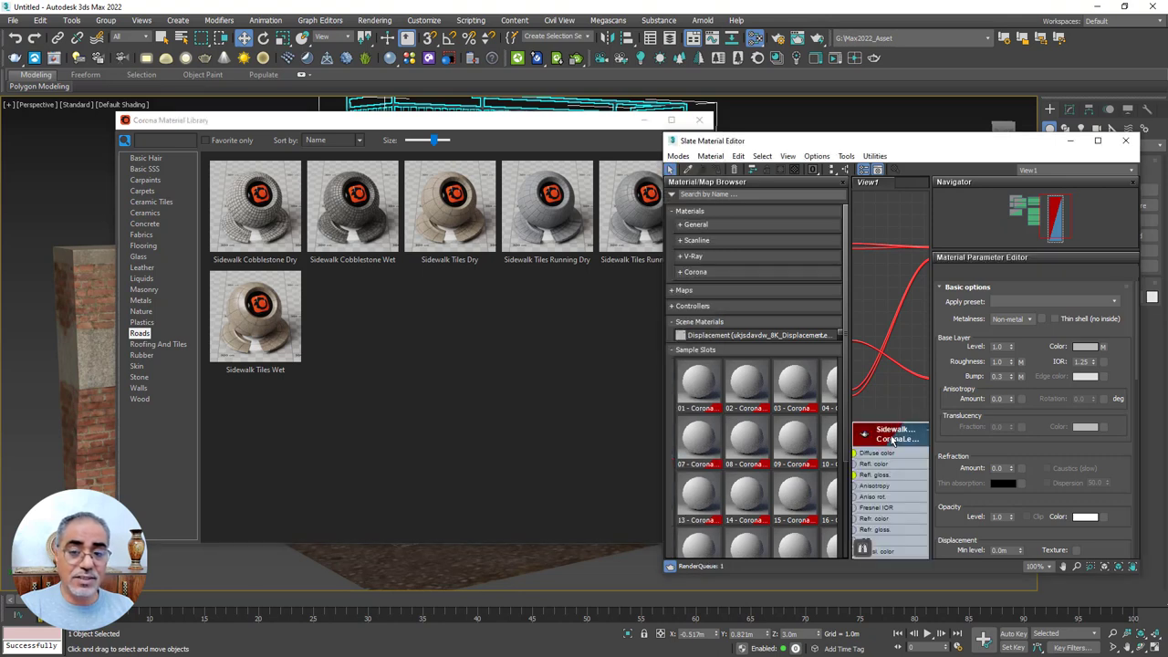
pyautogui.doubleClick(892, 438)
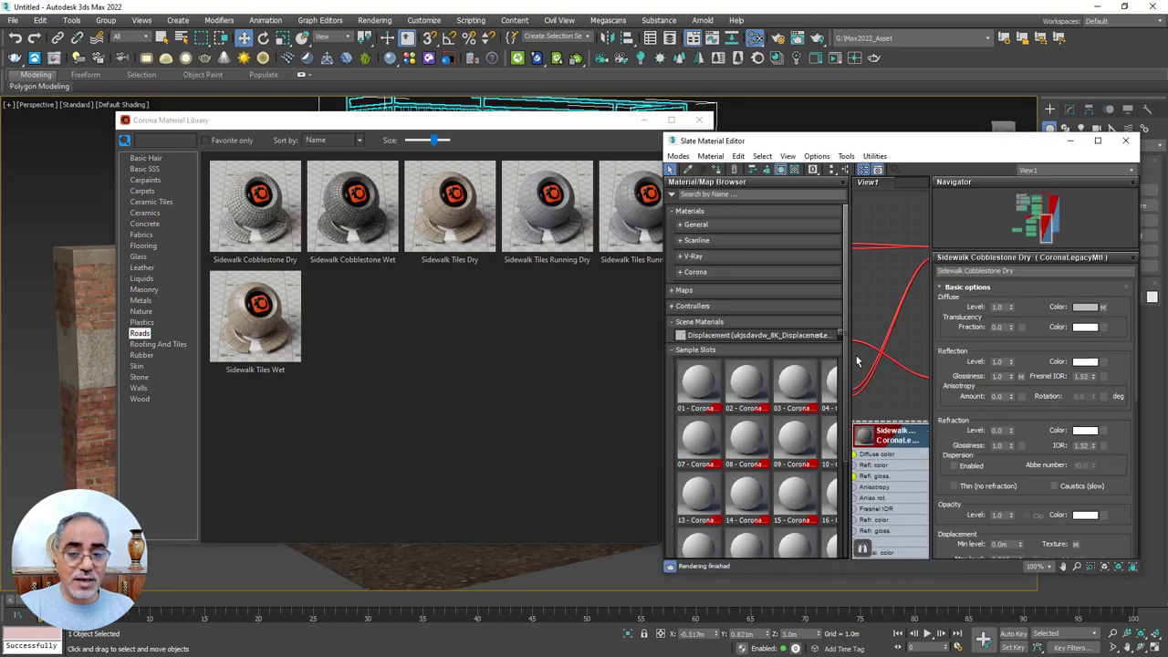
pyautogui.click(844, 182)
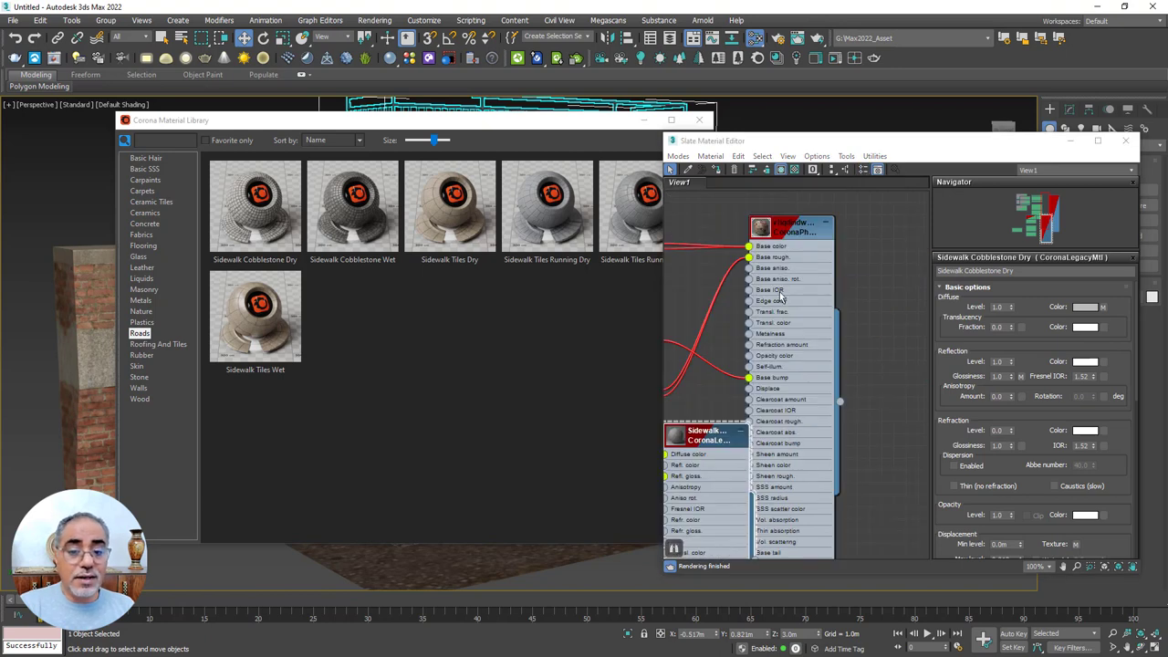
pyautogui.scroll(2, 824, 379)
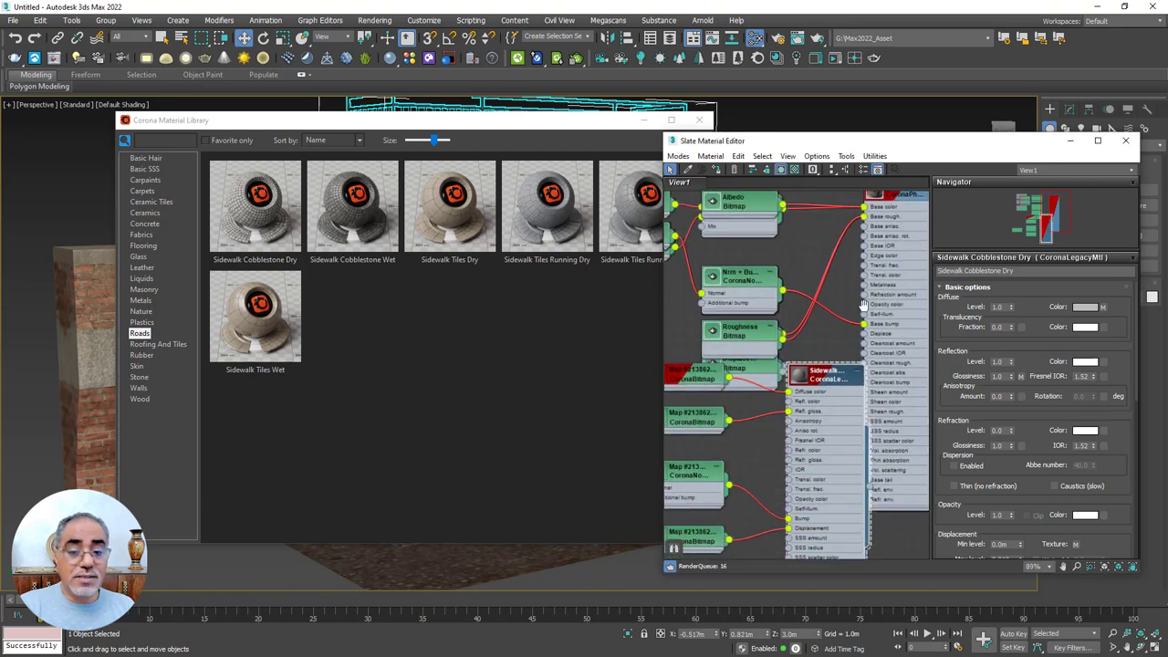
pyautogui.moveTo(712, 378); pyautogui.dragTo(825, 367, button='middle')
# - Copy the folder part of the diffuse CoronaBitmap's Full path to reach the Corona assets folder
pyautogui.doubleClick(763, 364)
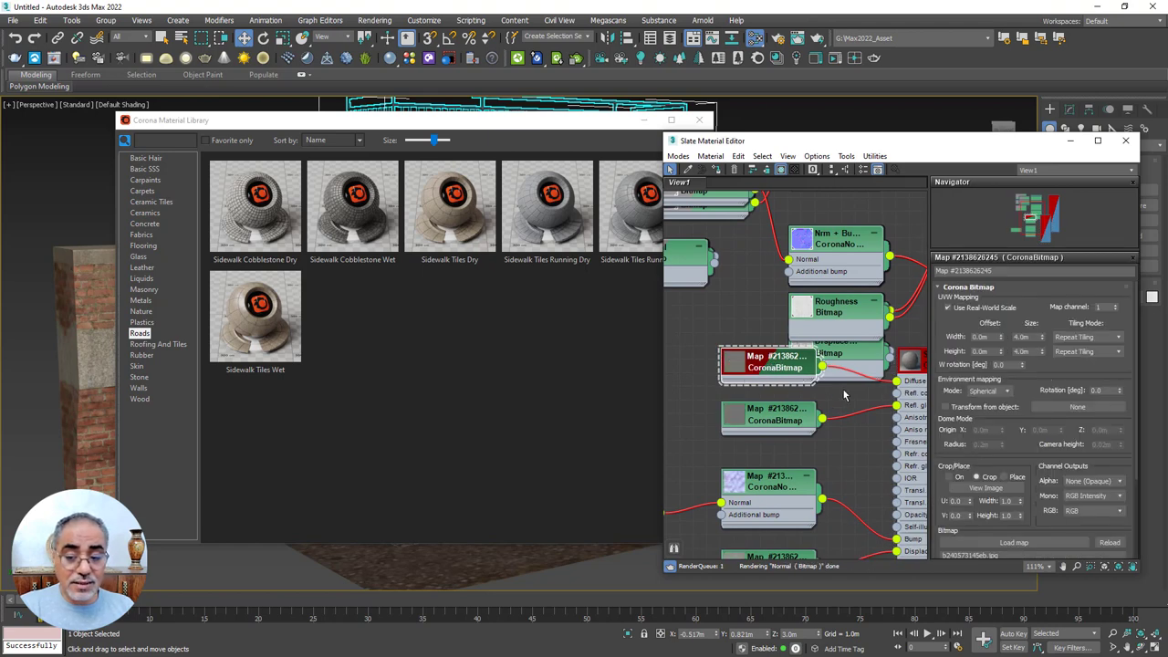
pyautogui.scroll(-3, 1008, 438)
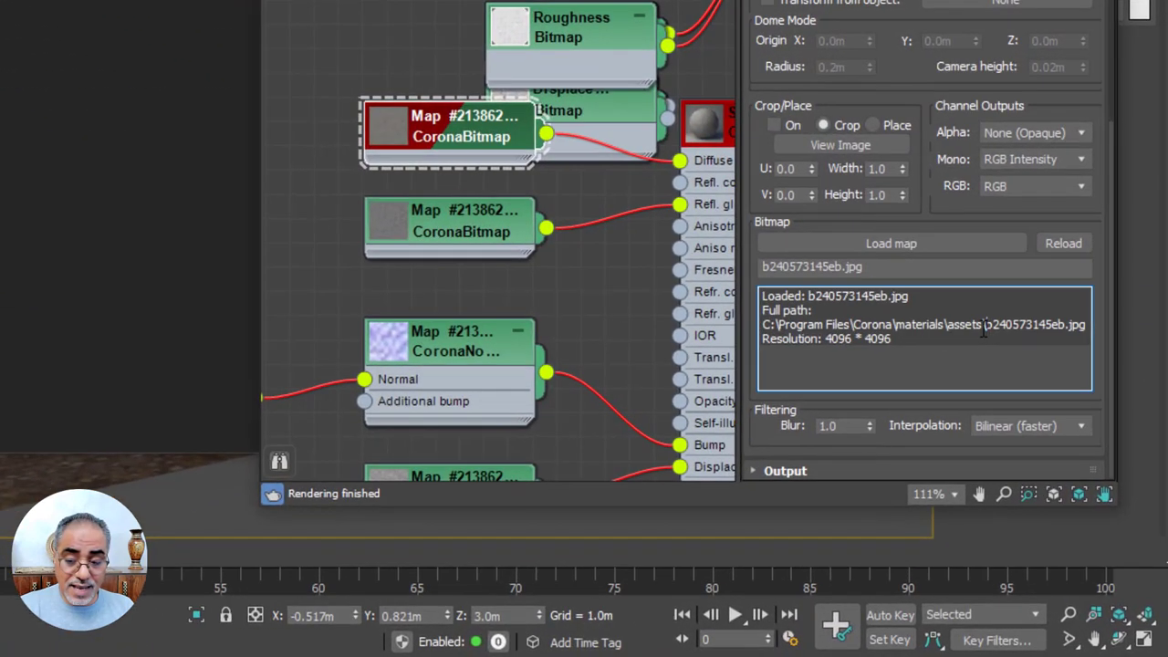
pyautogui.moveTo(1065, 471); pyautogui.dragTo(1021, 478)
pyautogui.moveTo(985, 324); pyautogui.dragTo(763, 324)
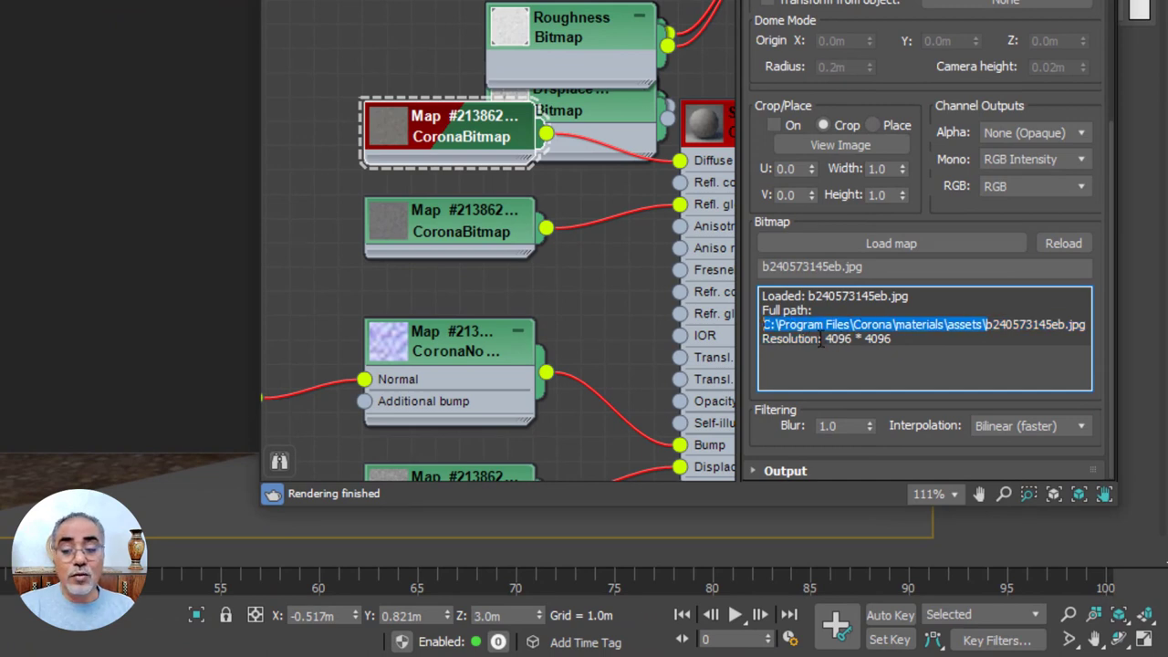
pyautogui.rightClick(933, 324)
pyautogui.click(951, 398)
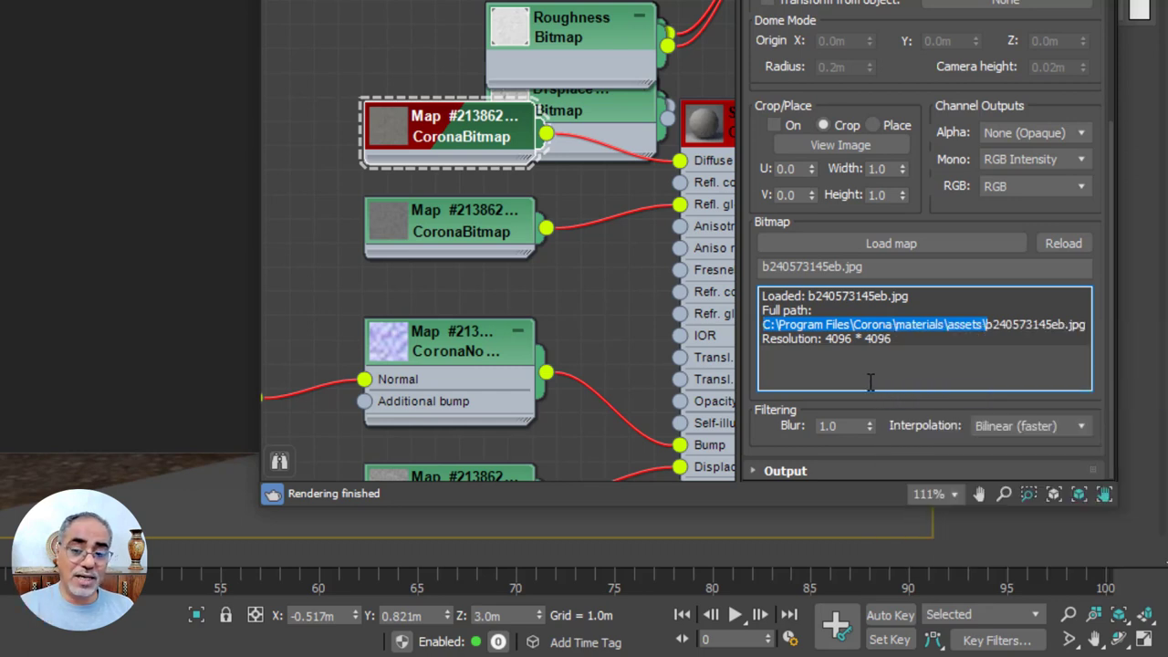
pyautogui.click(764, 325)
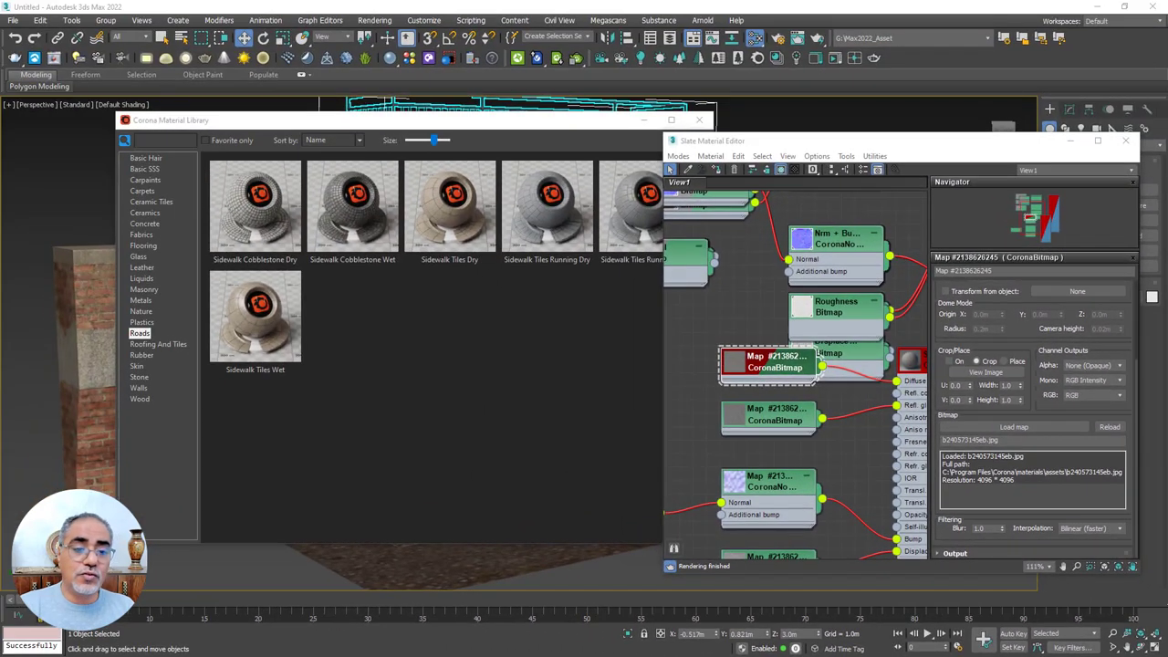
pyautogui.moveTo(93, 91); pyautogui.dragTo(365, 128)
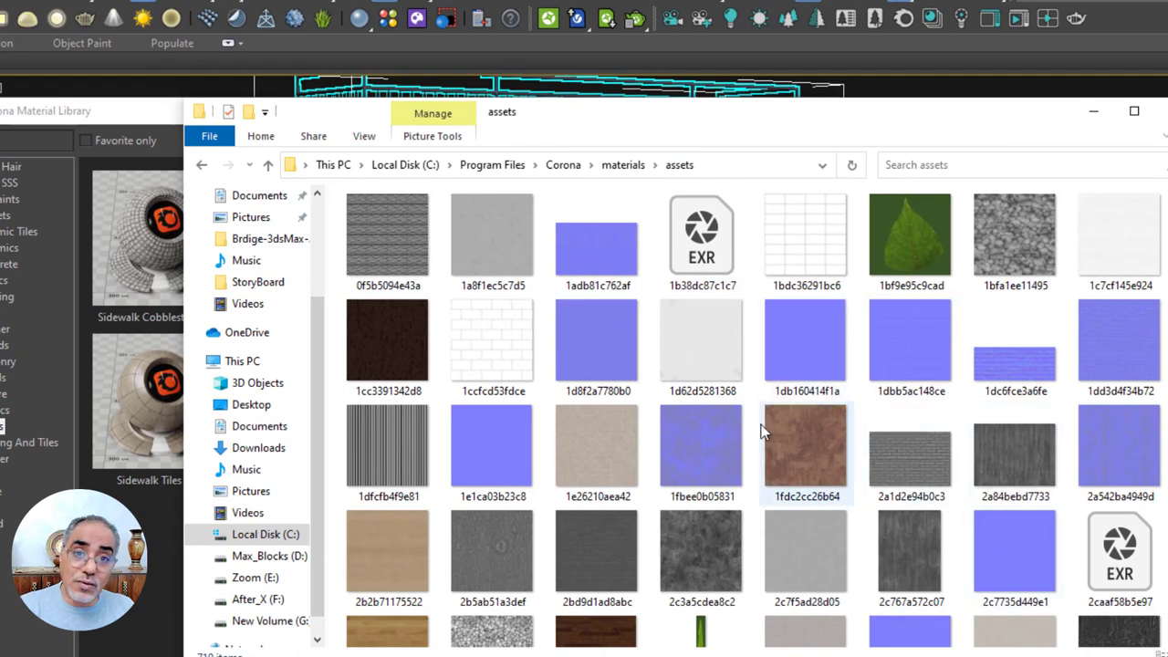
pyautogui.scroll(-5, 676, 512)
pyautogui.scroll(-5, 676, 512)
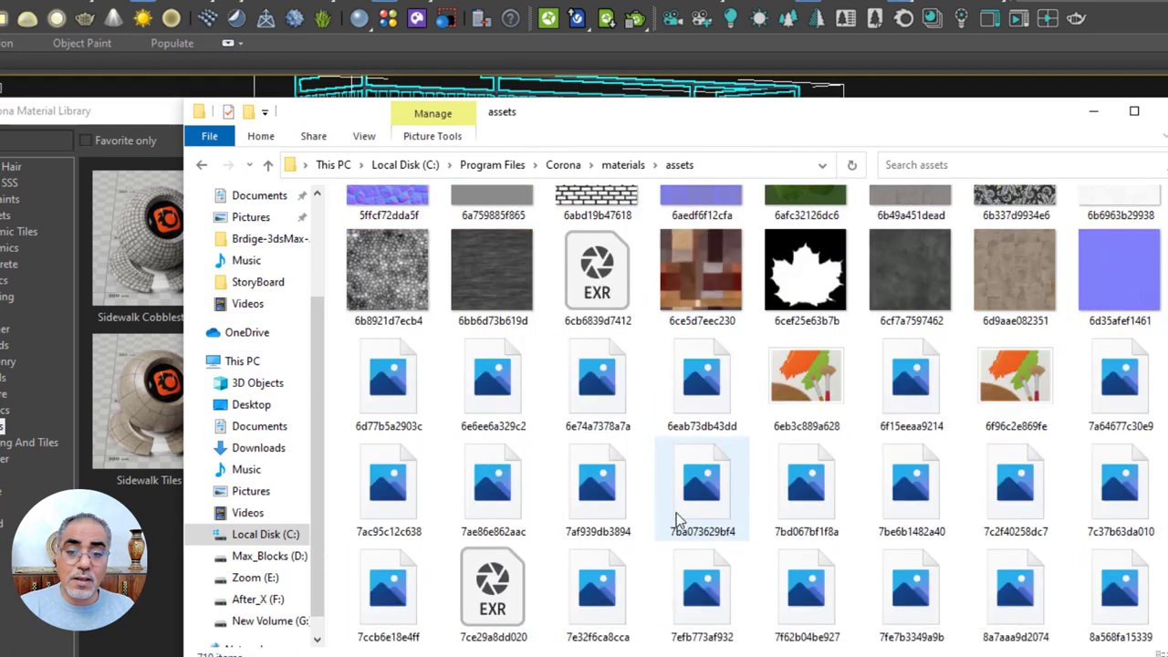
pyautogui.scroll(-5, 676, 513)
pyautogui.scroll(-5, 676, 514)
pyautogui.scroll(20, 675, 513)
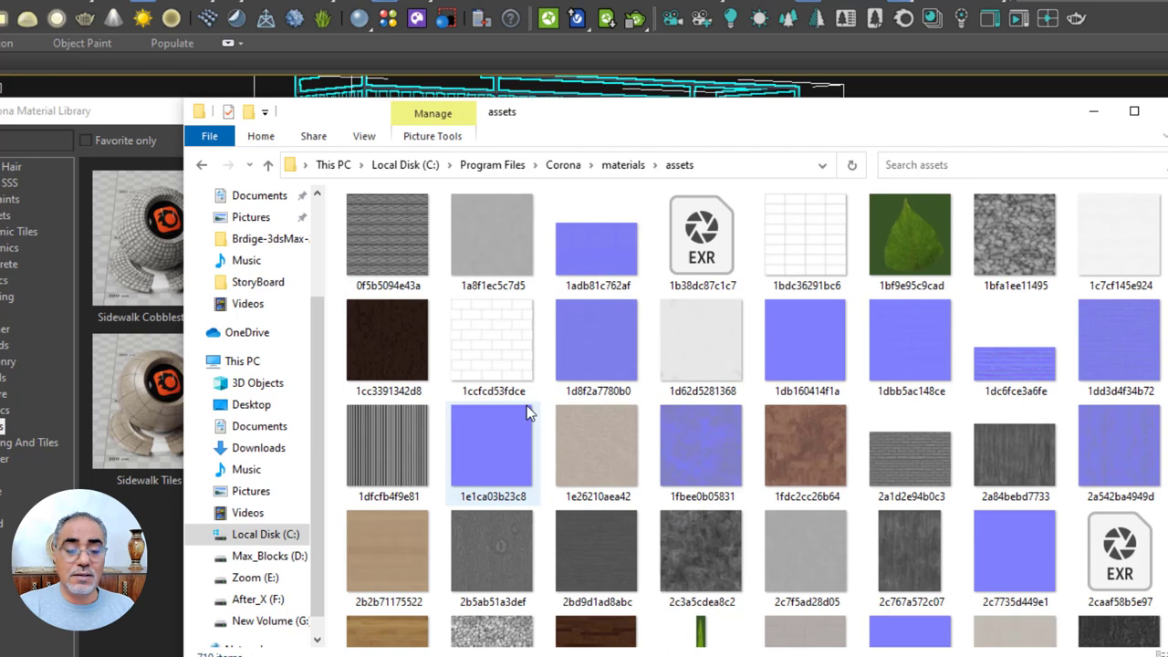
pyautogui.click(621, 165)
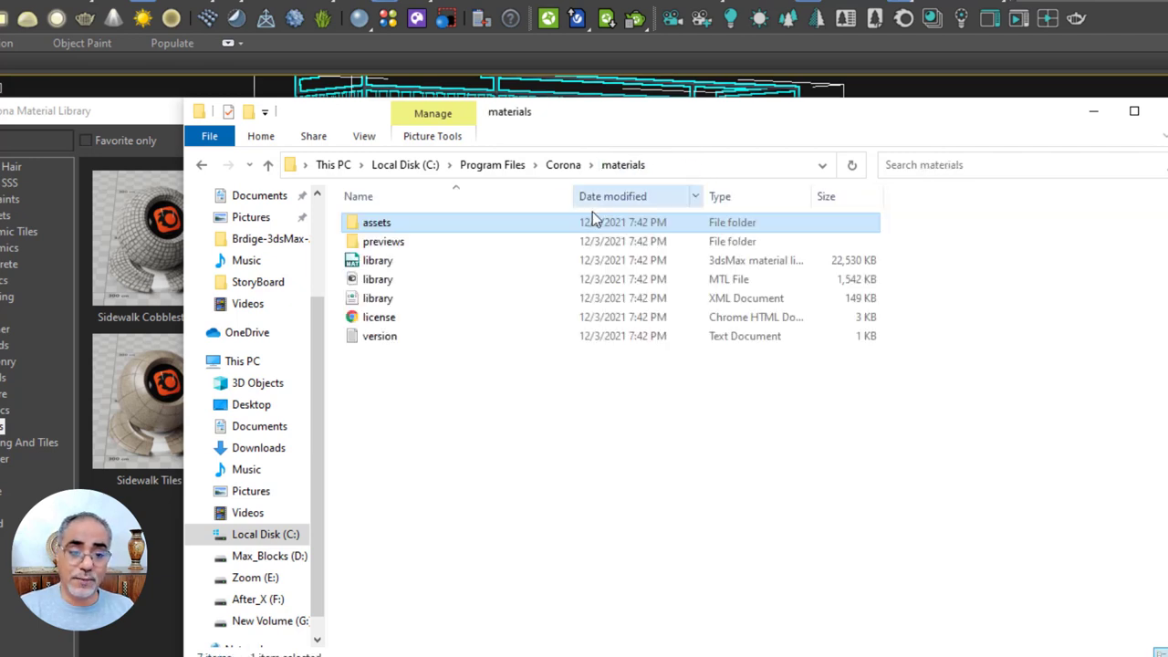
pyautogui.doubleClick(389, 222)
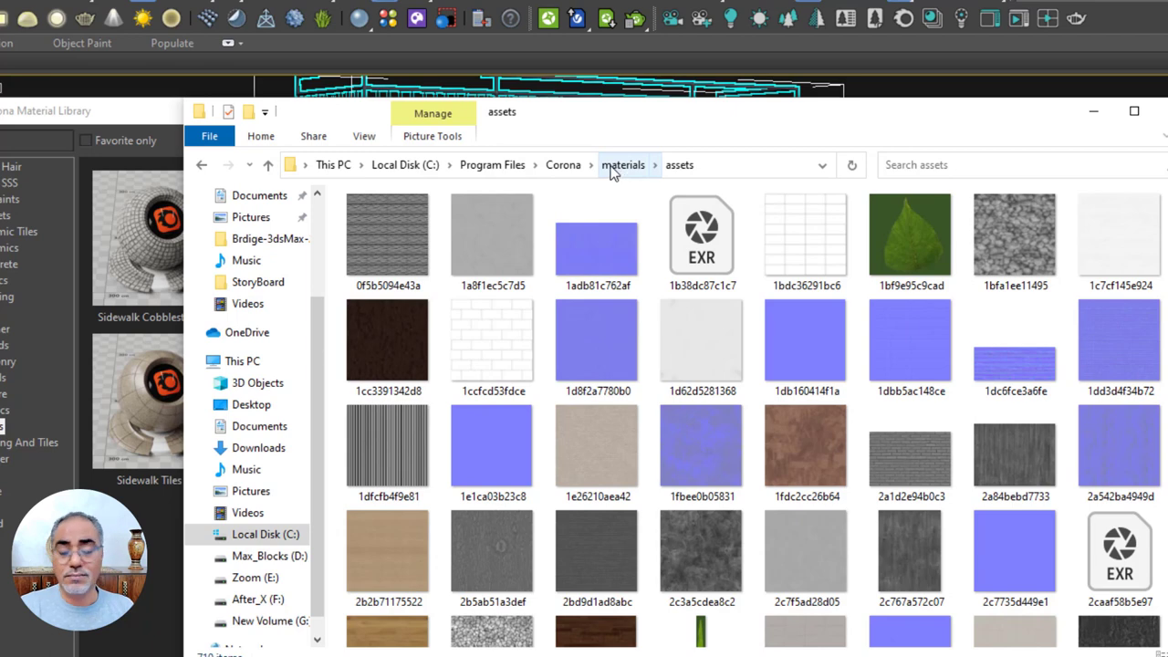
pyautogui.click(563, 165)
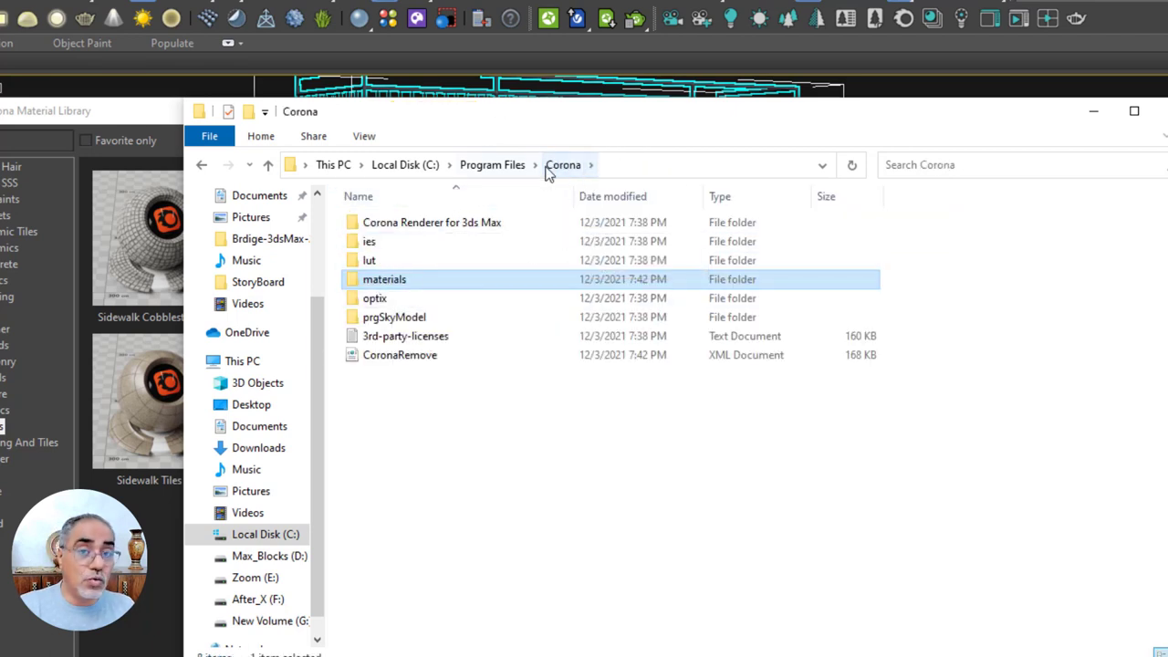
pyautogui.doubleClick(417, 280)
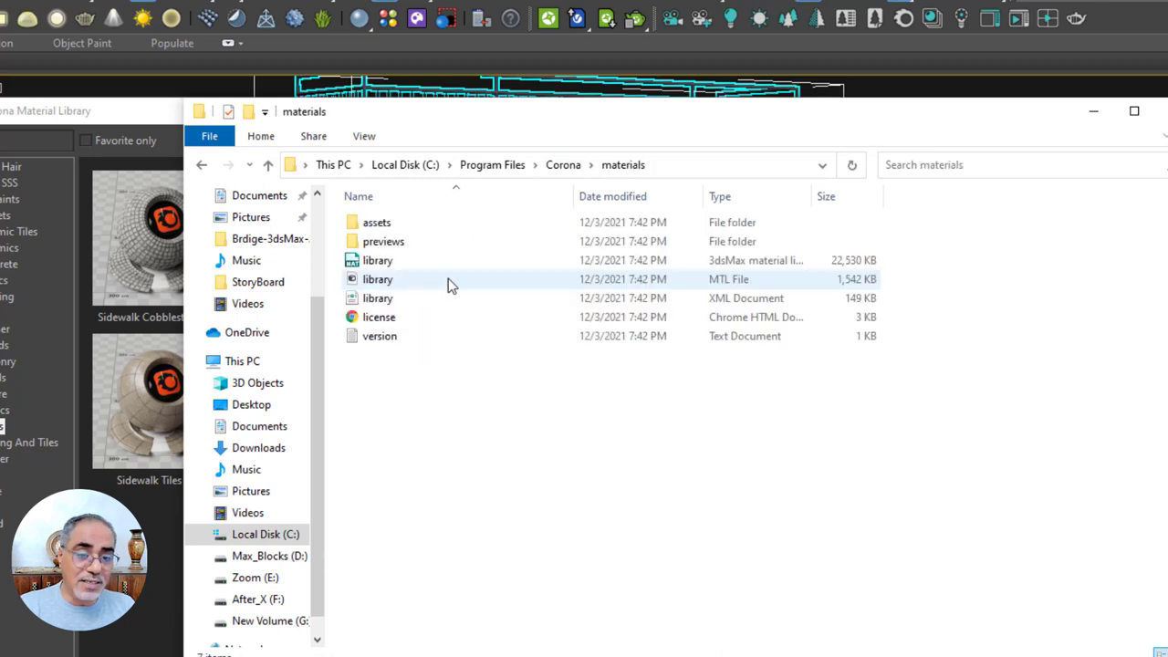
pyautogui.doubleClick(396, 228)
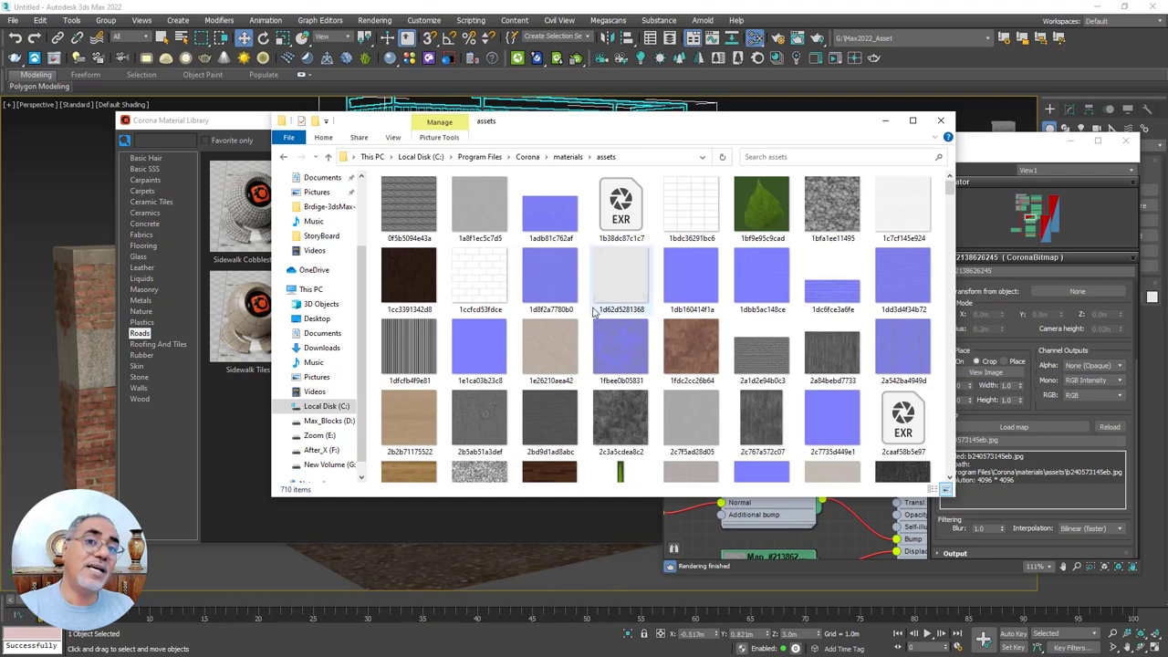
# - Close Explorer, minimize 3ds Max, and run the 3ds Max 2022 desktop shortcut as administrator
pyautogui.click(942, 120)
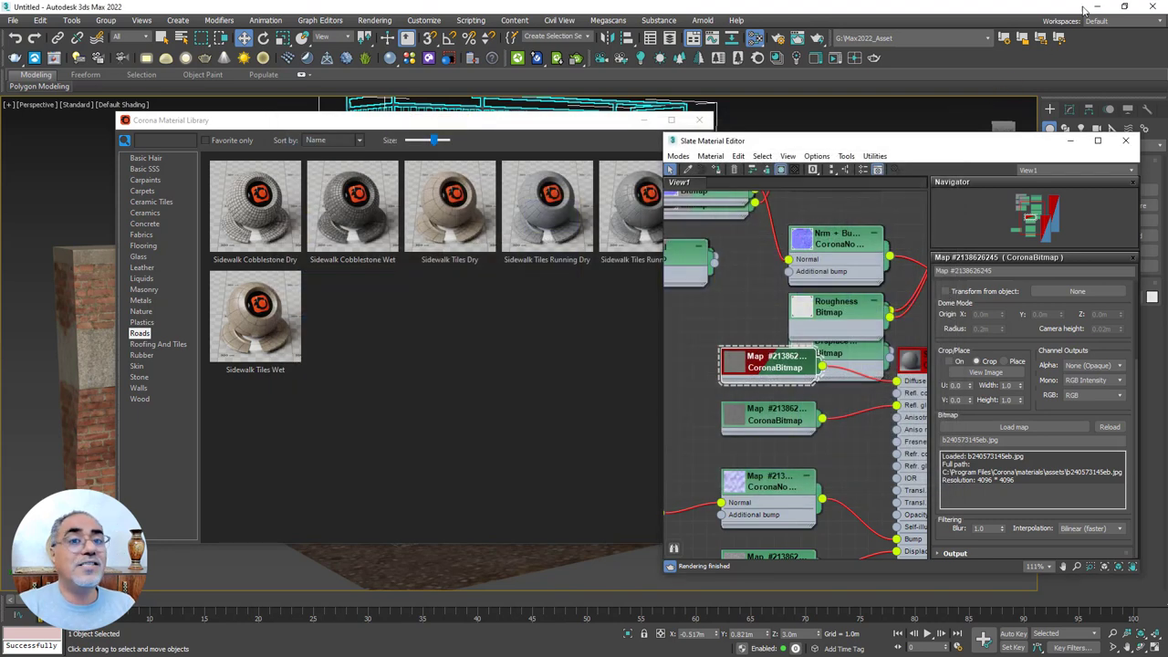
pyautogui.click(1083, 7)
pyautogui.rightClick(1040, 70)
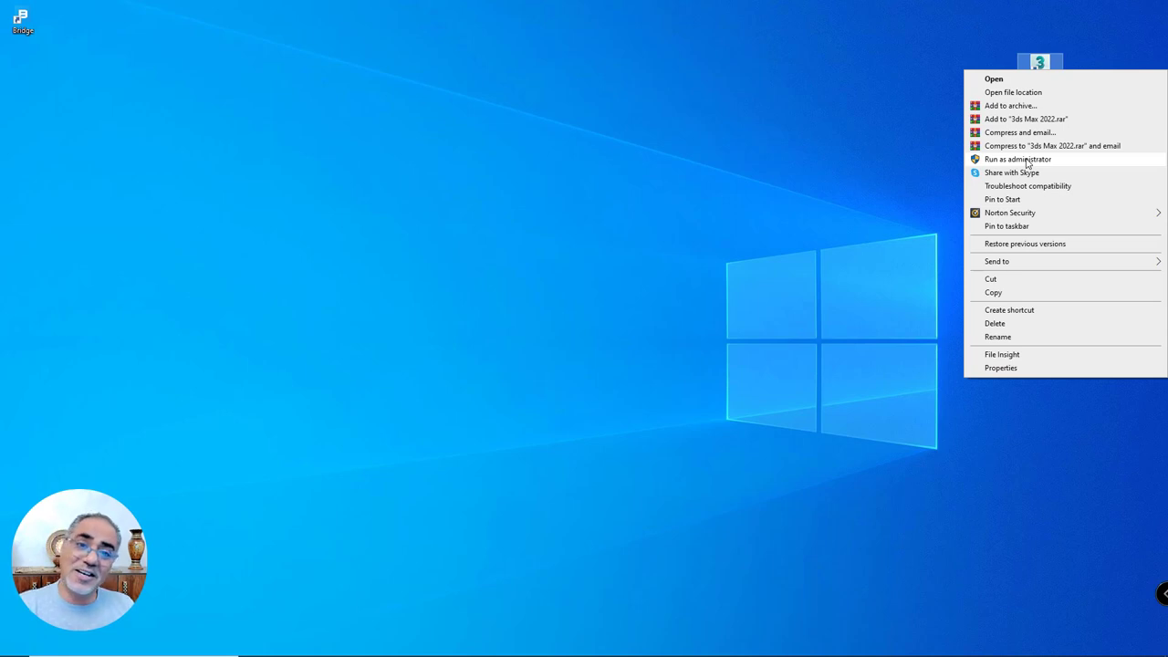
pyautogui.click(1025, 163)
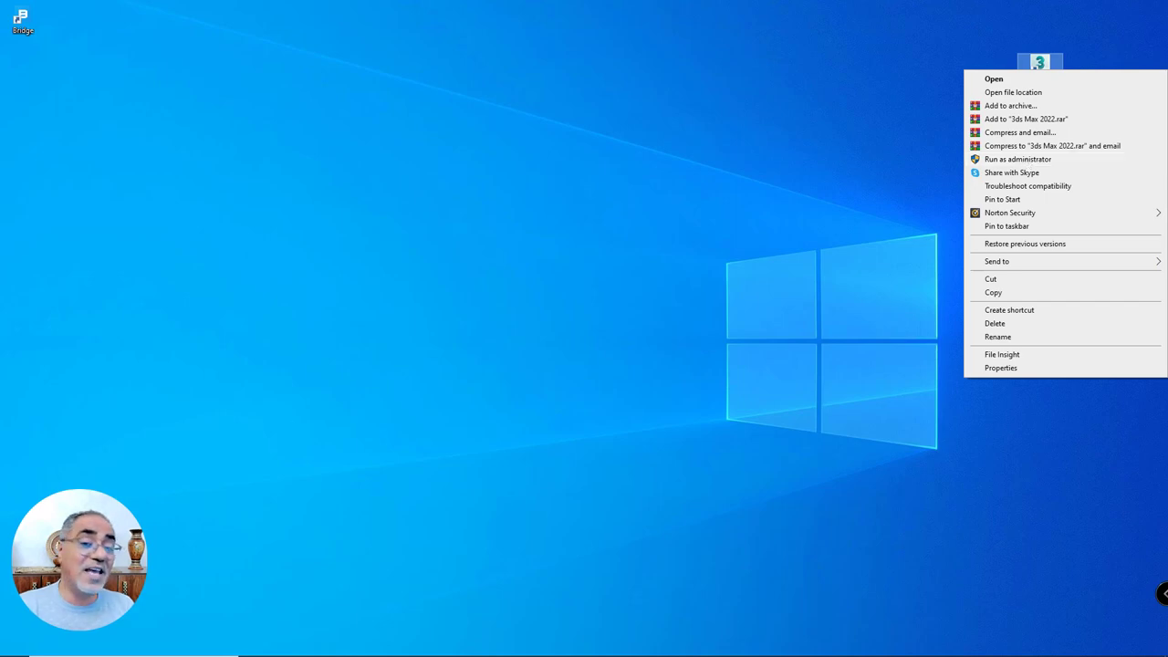